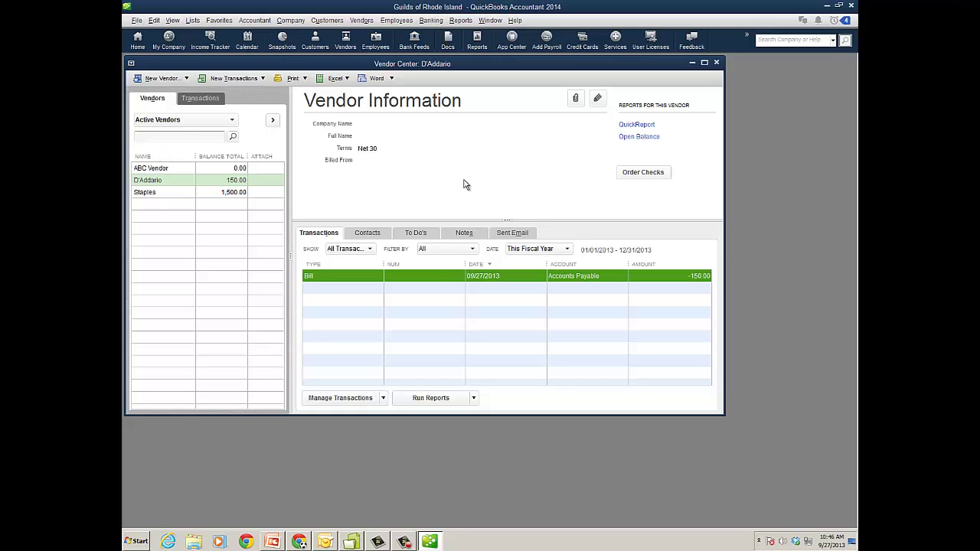
- Open D'Addario's 09/27/2013 bill and start a client question about the transaction, going through the Intuit account sign-in
double_click(439, 275)
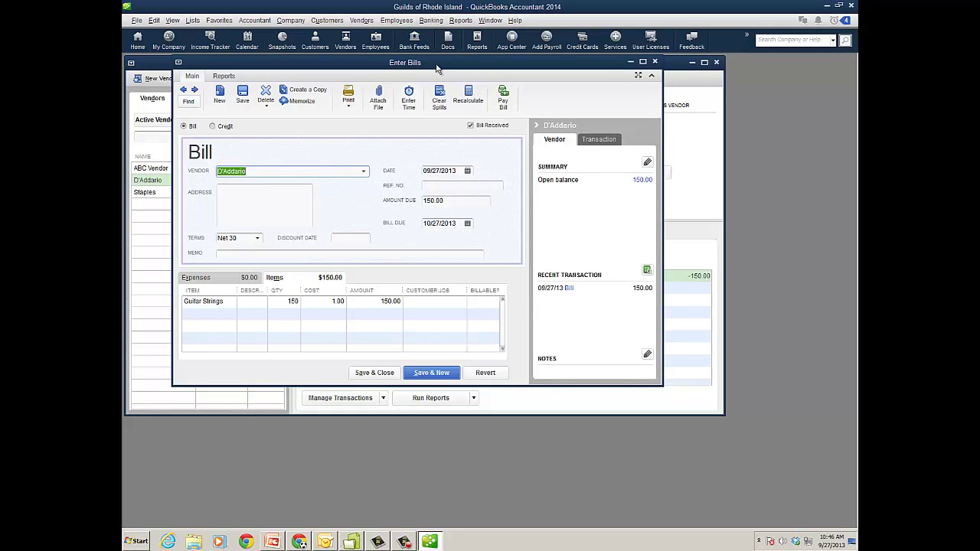
drag(436, 65, 467, 76)
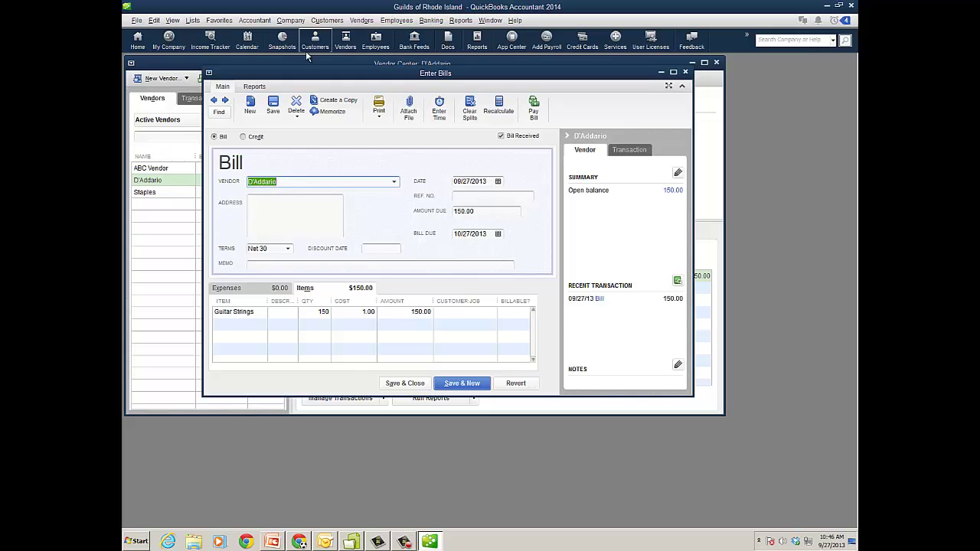
click(254, 20)
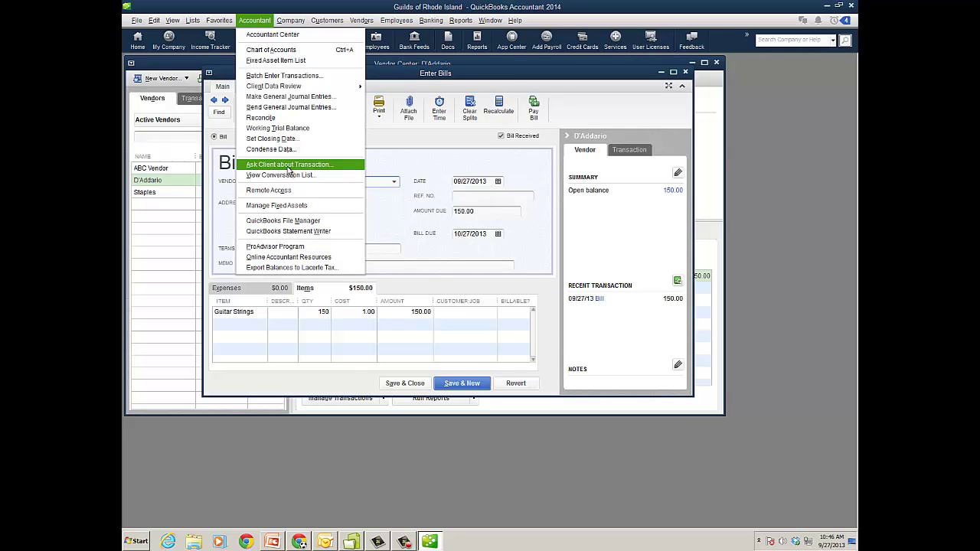
click(289, 165)
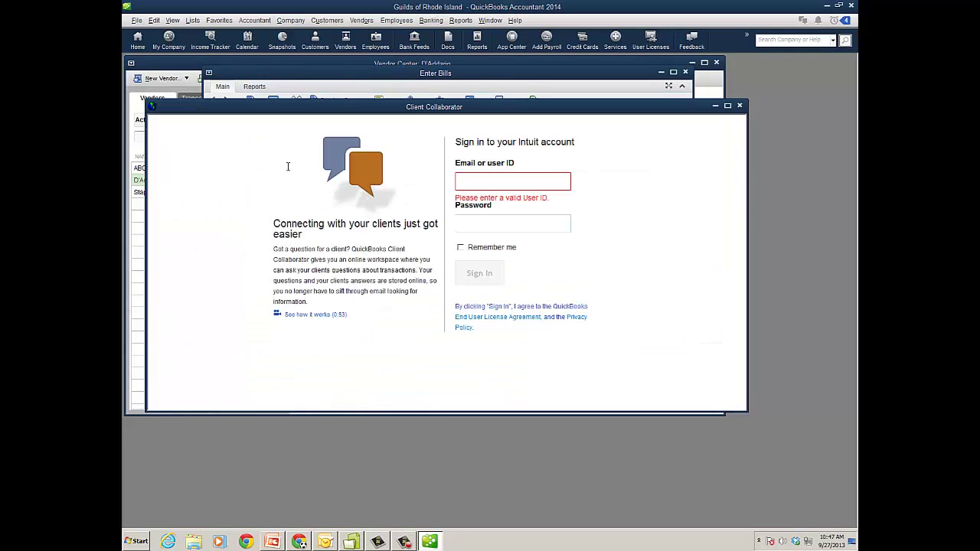
click(478, 181)
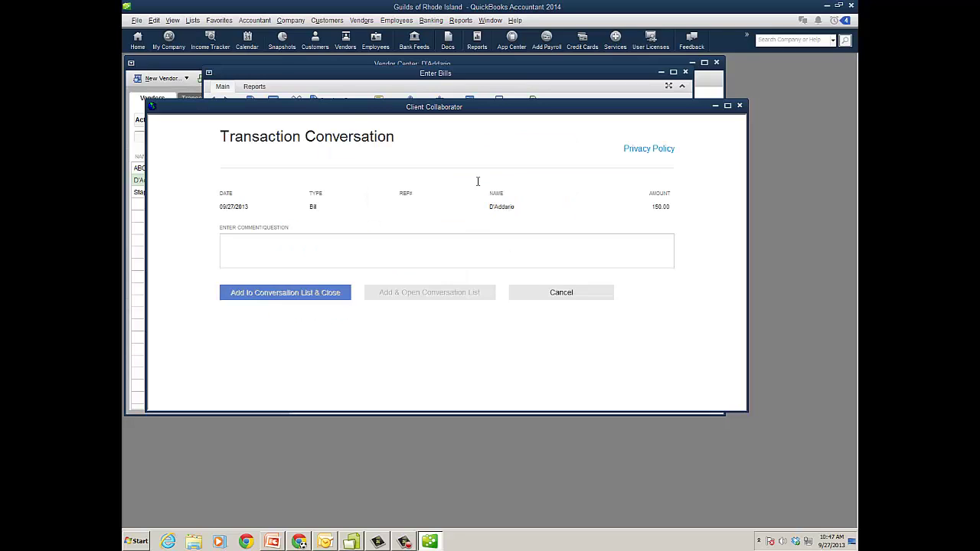
- Enter the question "why are teh strings not considered inventory?" for the bill, then add it to the conversation list and close
click(390, 249)
text(why are teh)
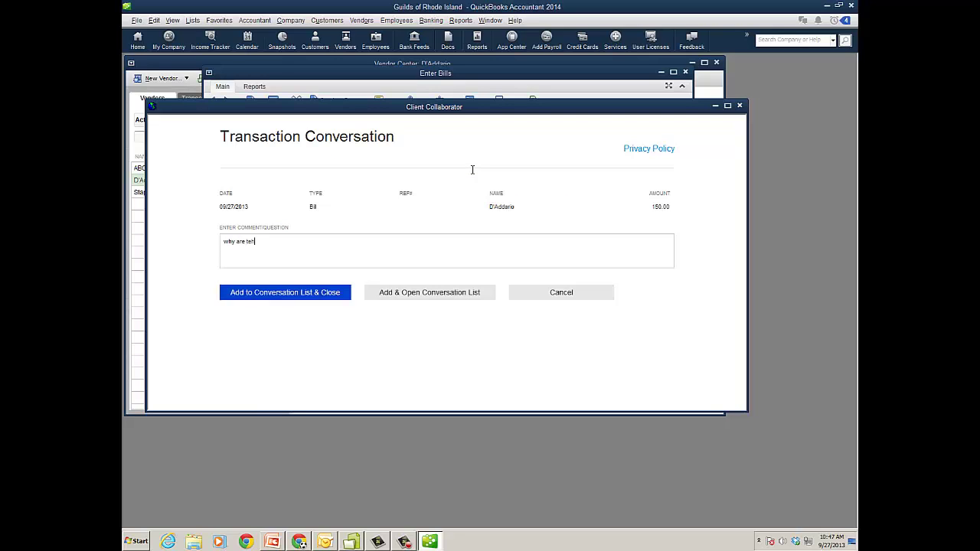
text( strings not cosn)
key(BackSpace)
key(BackSpace)
text(nsidered inventory)
click(307, 298)
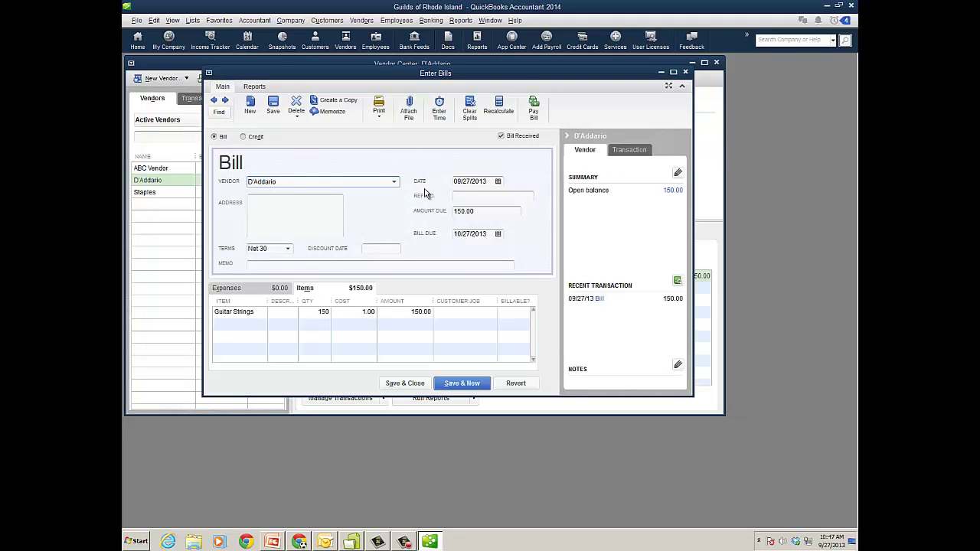
- Close the bill, open Staples' 09/27/2013 credit card charge and start a client question about it
click(685, 71)
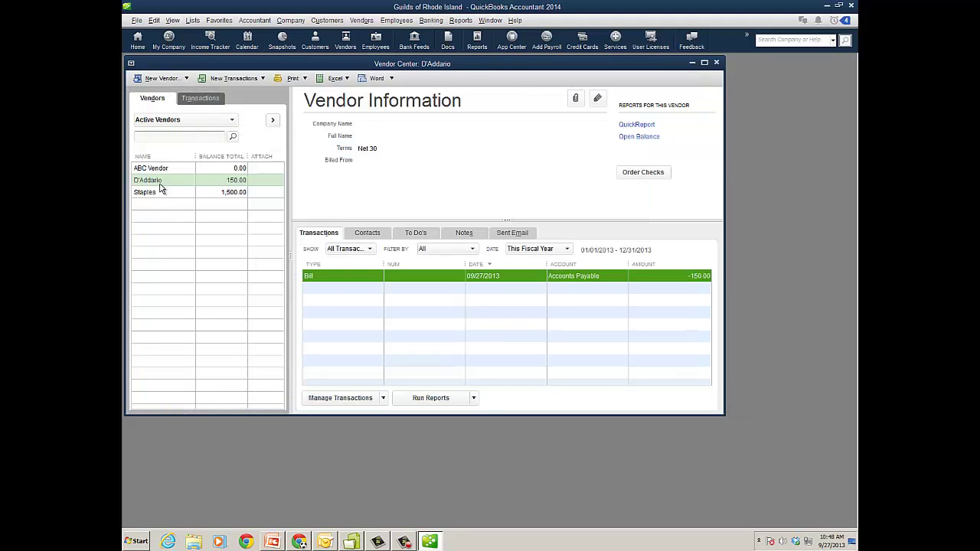
click(173, 194)
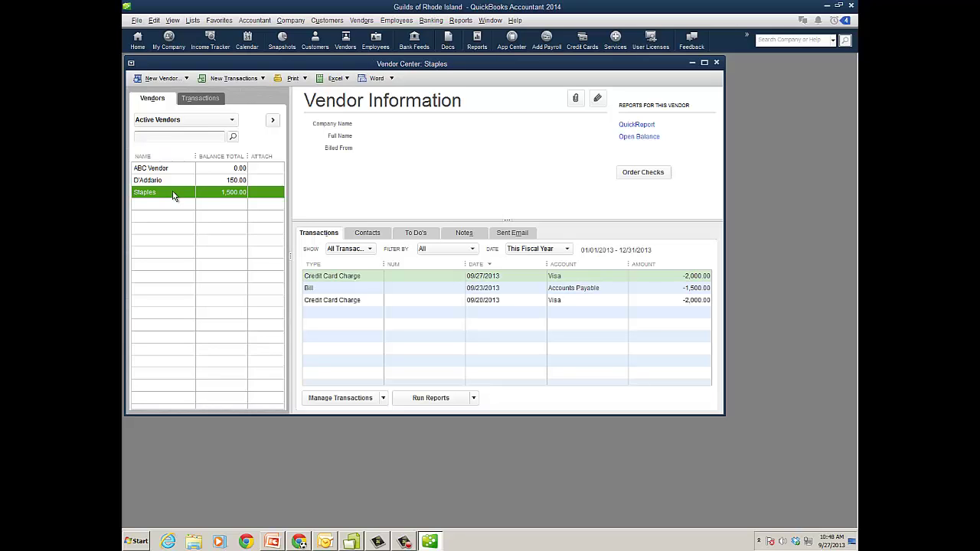
double_click(494, 277)
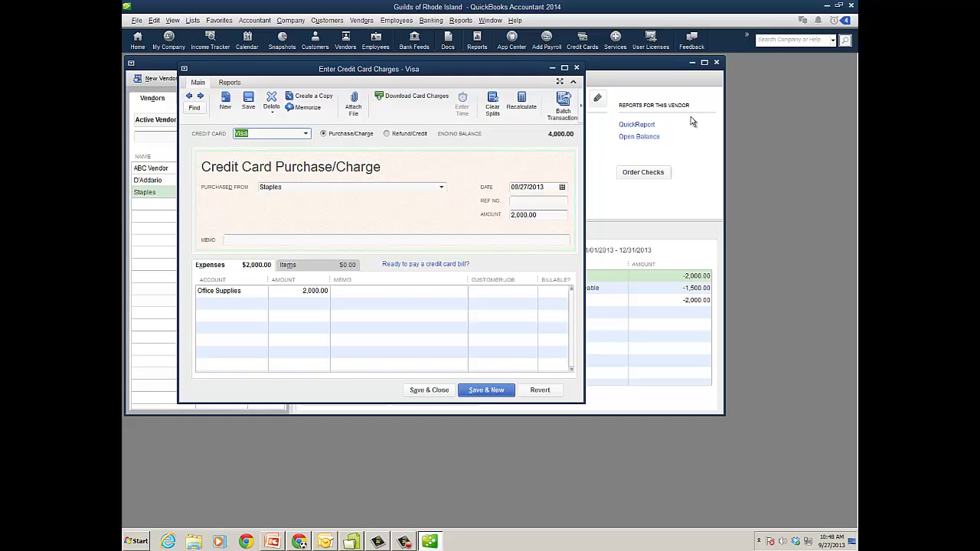
click(802, 21)
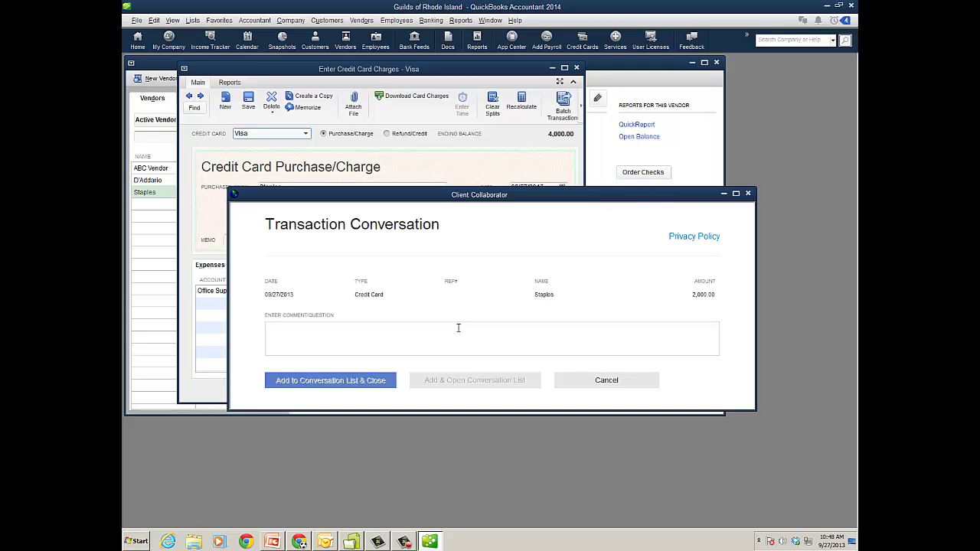
- Enter the question "what was this purchase for" for the Staples charge, add it and open the conversation list
text(what was this p)
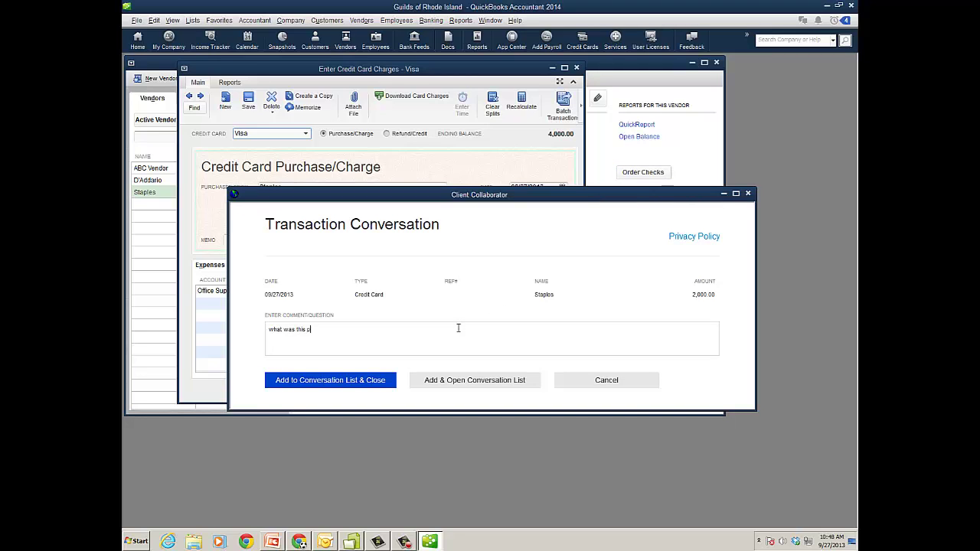
text(urchase for)
click(470, 381)
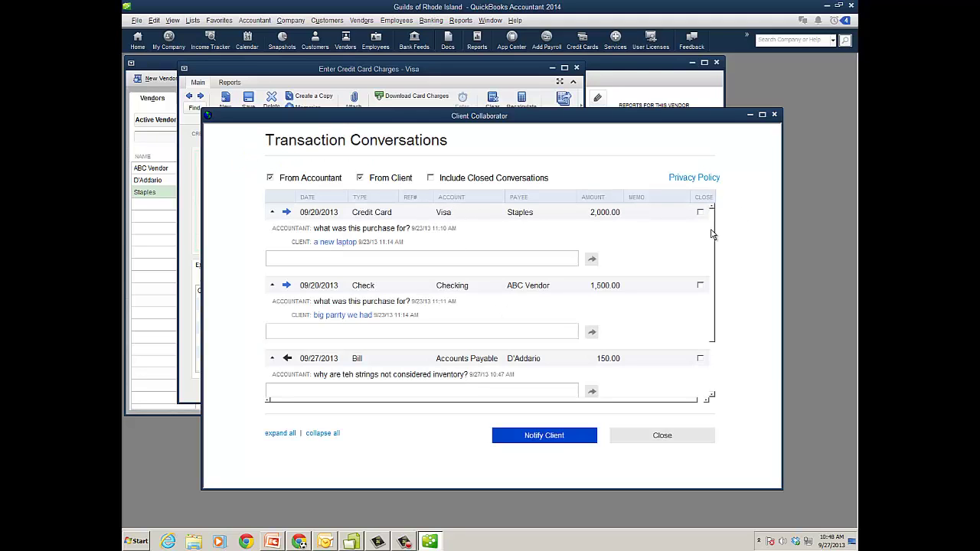
- Review the transaction conversations, send the client a notification about the questions and dismiss the confirmation
scroll(712, 257, down, 3)
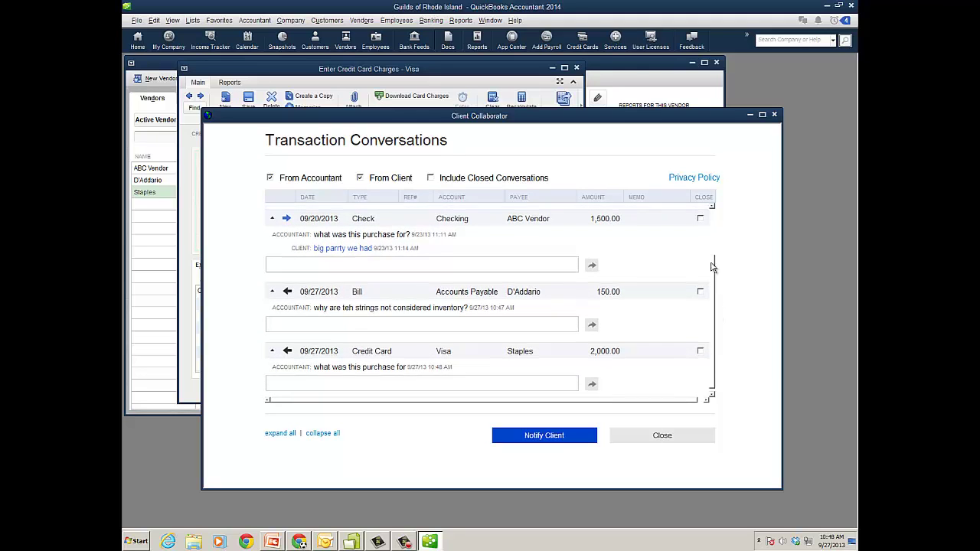
scroll(712, 266, up, 3)
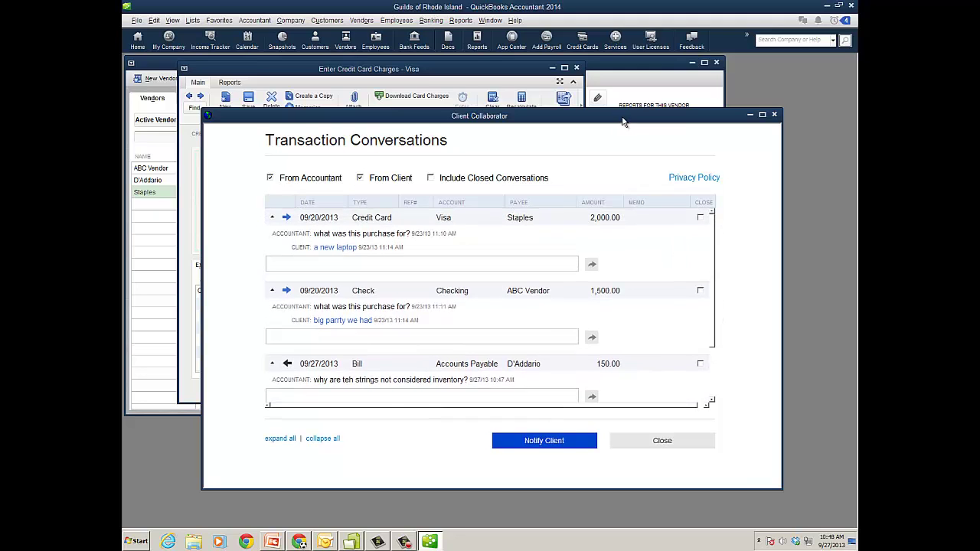
drag(623, 123, 612, 91)
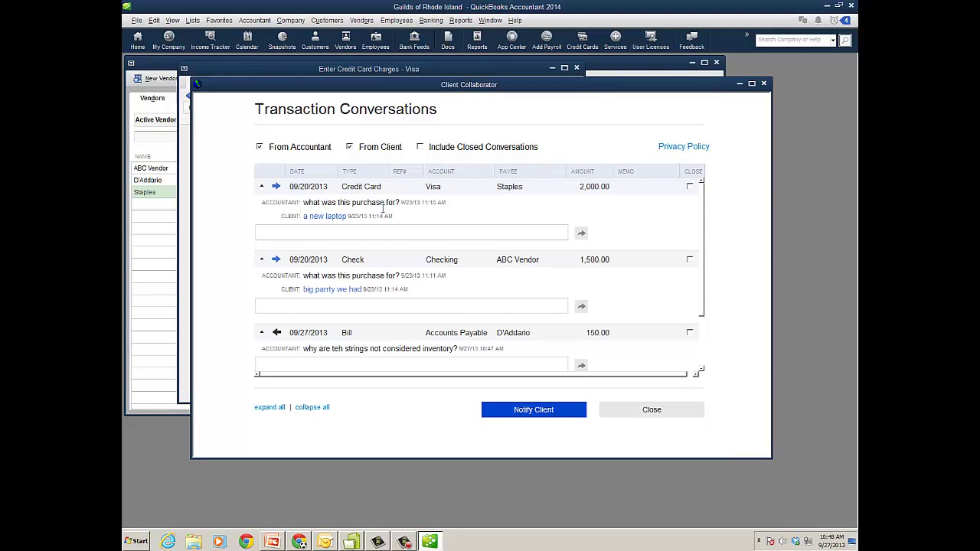
scroll(387, 263, down, 3)
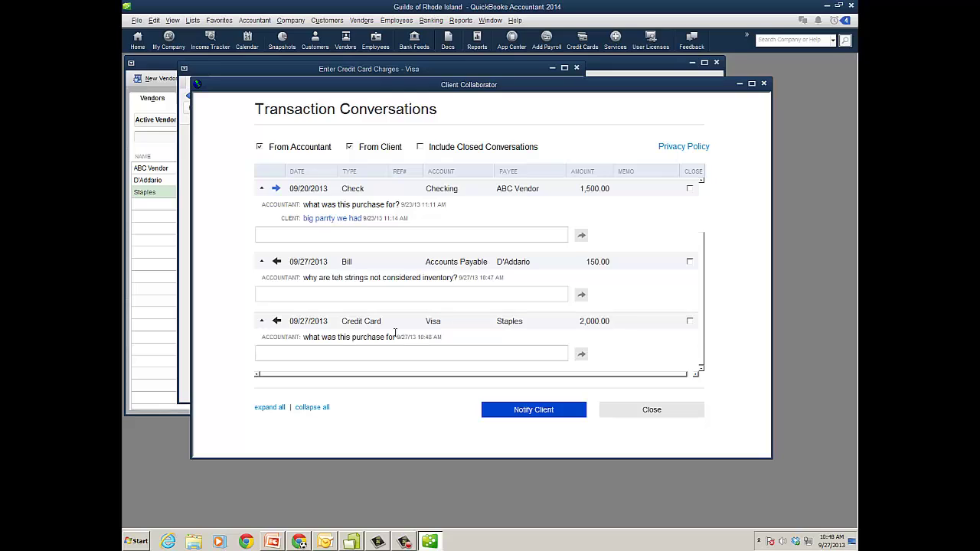
click(539, 414)
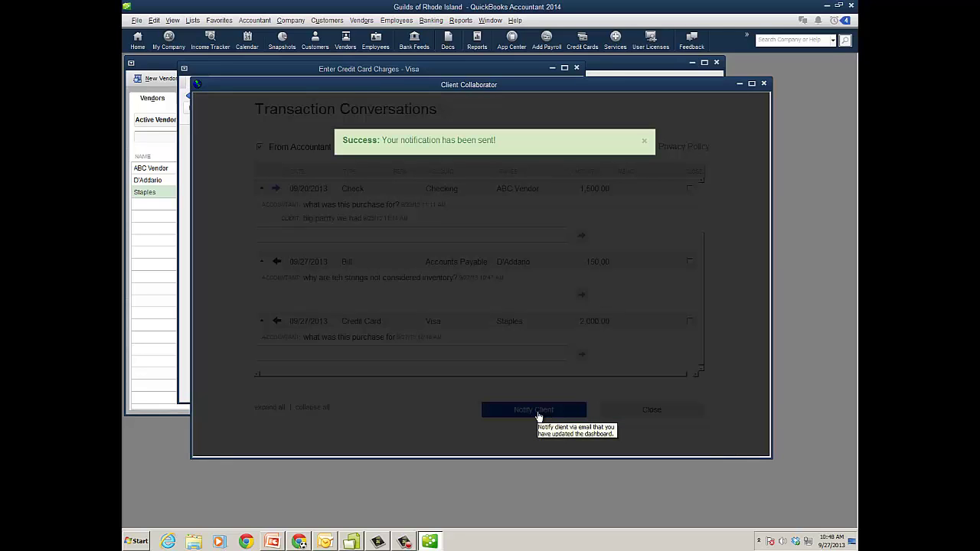
click(646, 142)
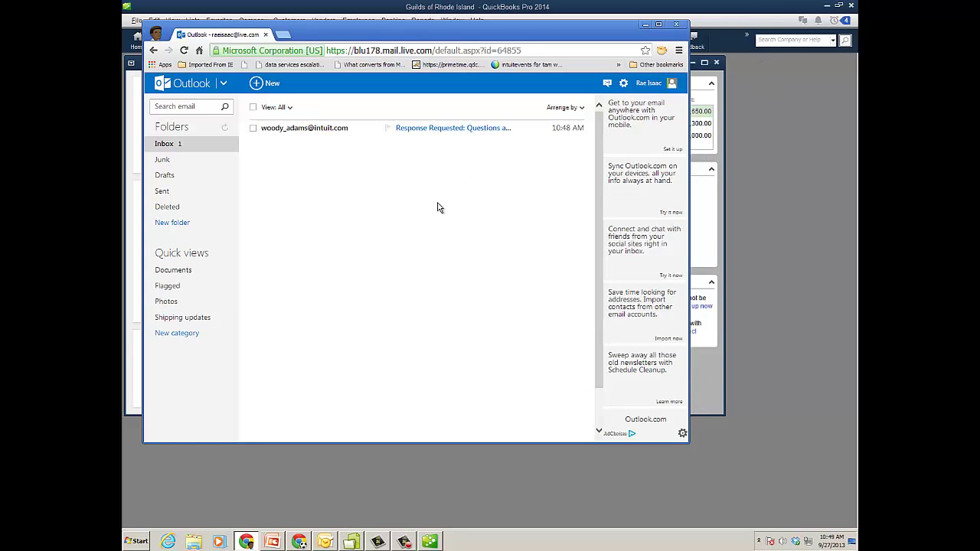
- Read the "Response Requested: Questions about your books" email in Outlook, then switch to QuickBooks Pro and open the conversation list
click(444, 128)
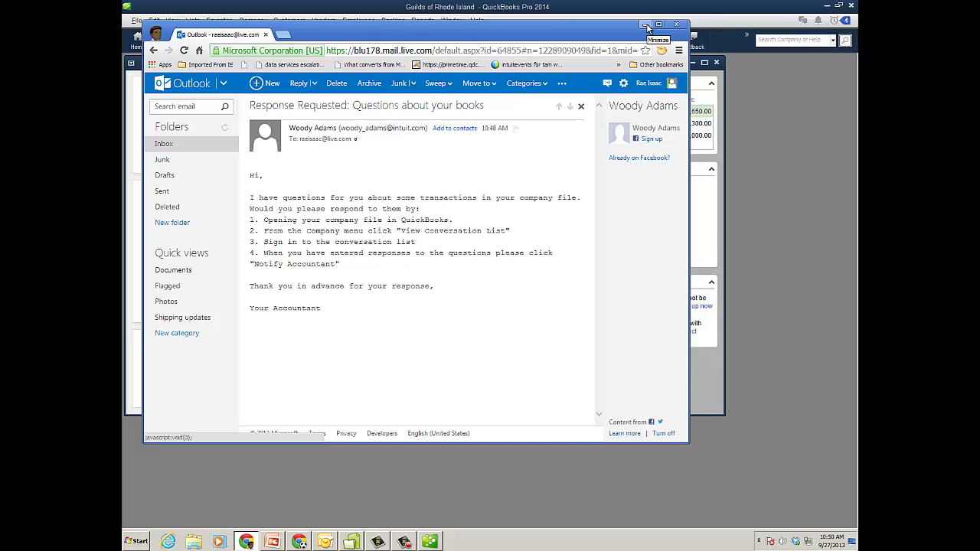
click(645, 25)
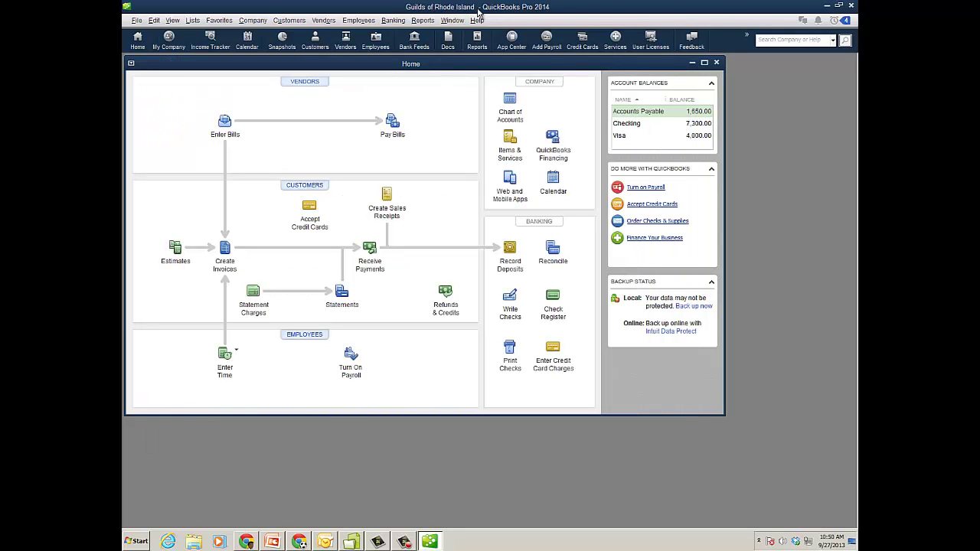
click(253, 20)
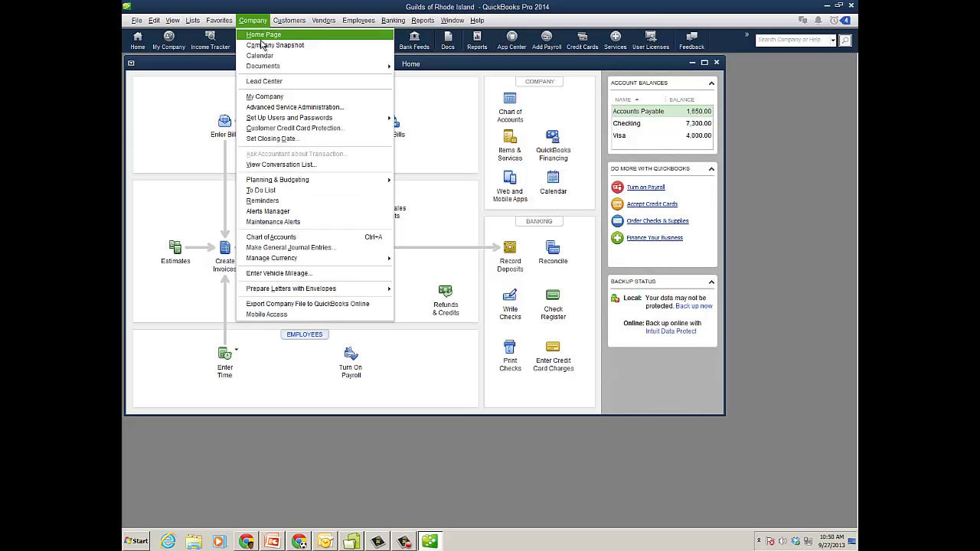
click(285, 167)
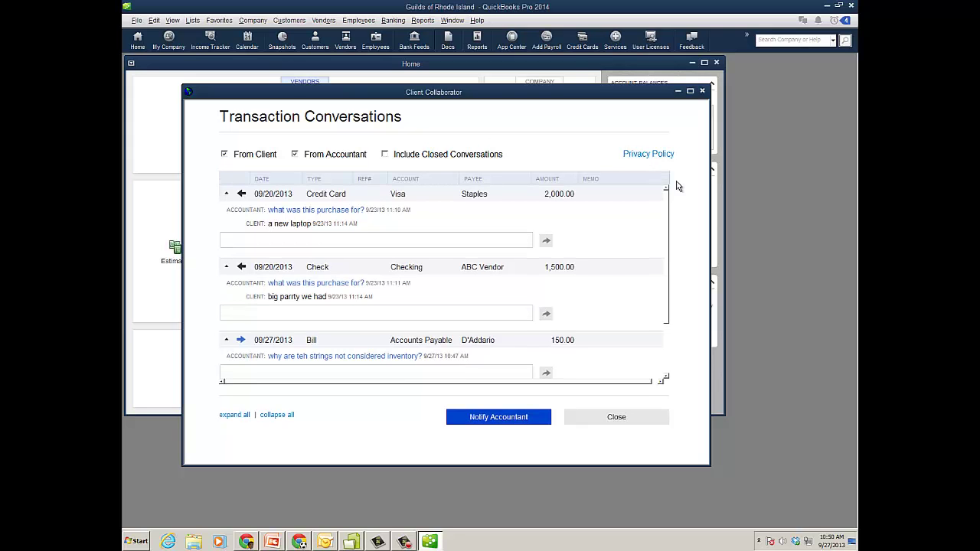
- Write the reply "lets talk about this, i need trainng on inv" to the accountant's question on the D'Addario bill
scroll(665, 286, down, 2)
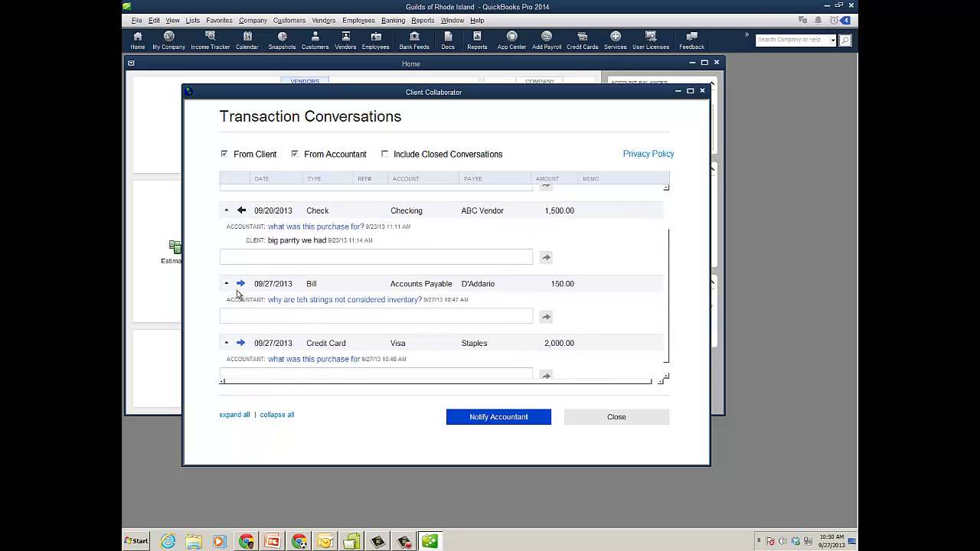
click(330, 316)
text(lets ta)
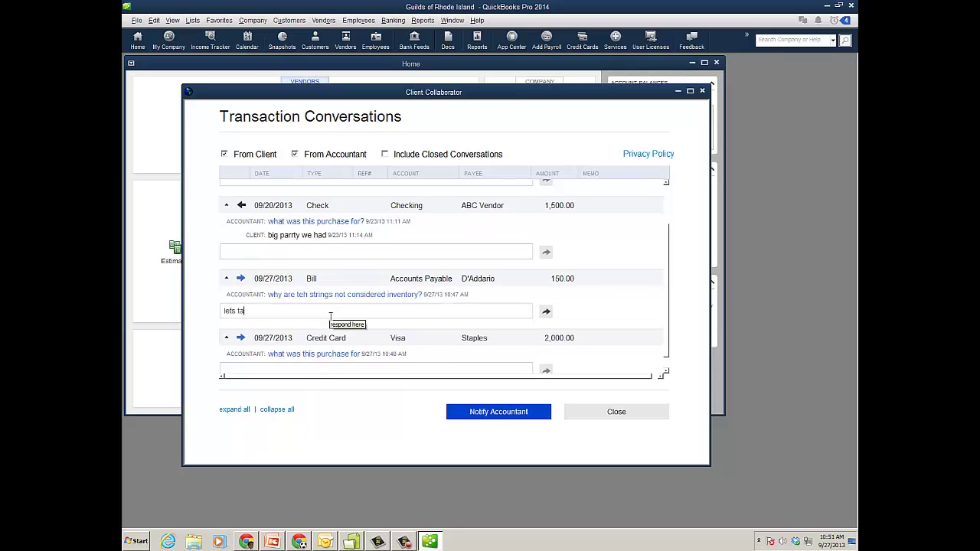
text(lk about this, i need training on inv)
- Write the reply "computer, a fixed asset? i ahve no diea" for the 09/27/2013 Staples charge and submit both replies
scroll(665, 268, down, 1)
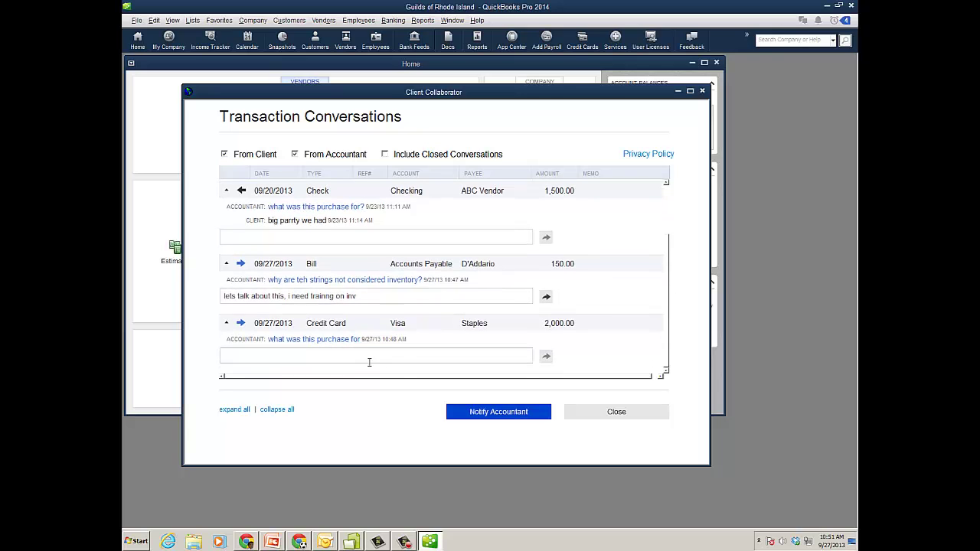
click(366, 356)
text(omputer, a fixed asset? i ahve no diea)
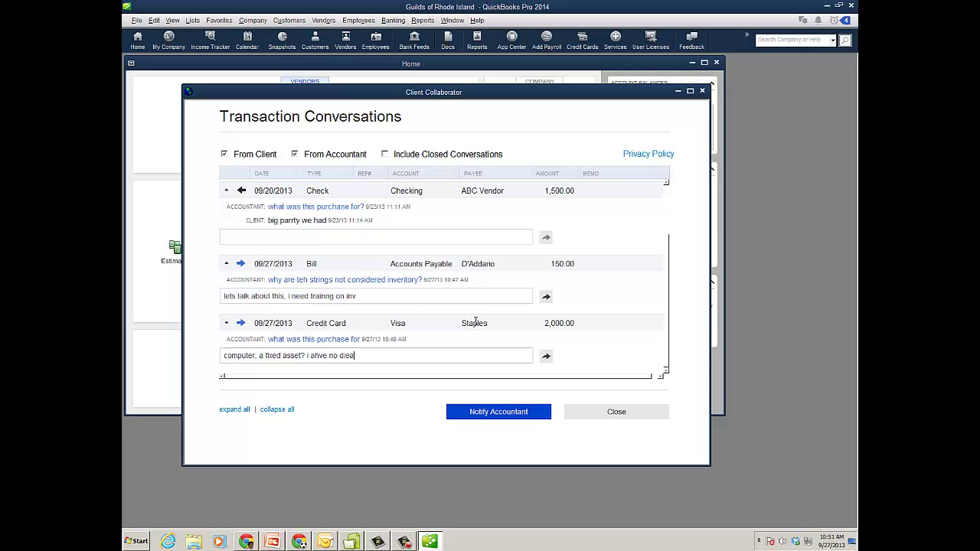
click(547, 298)
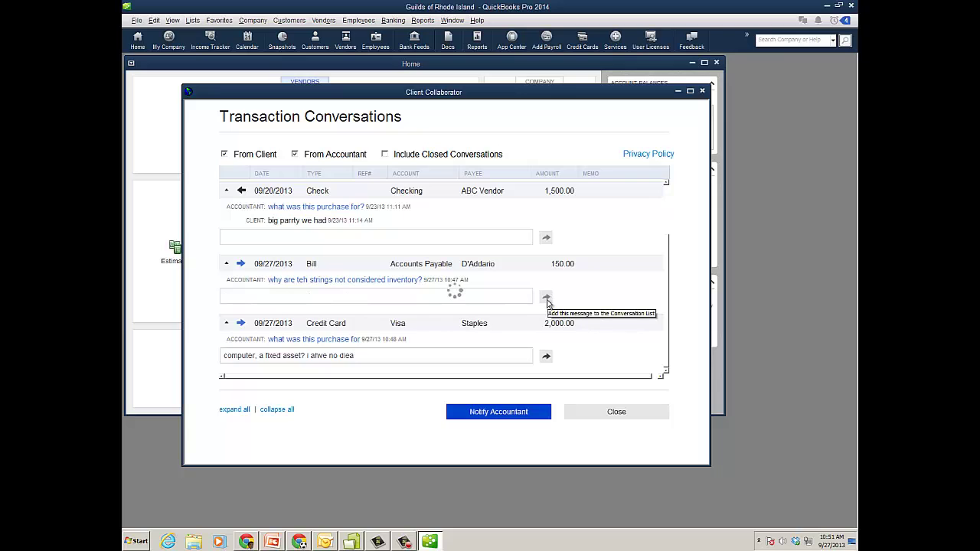
click(547, 371)
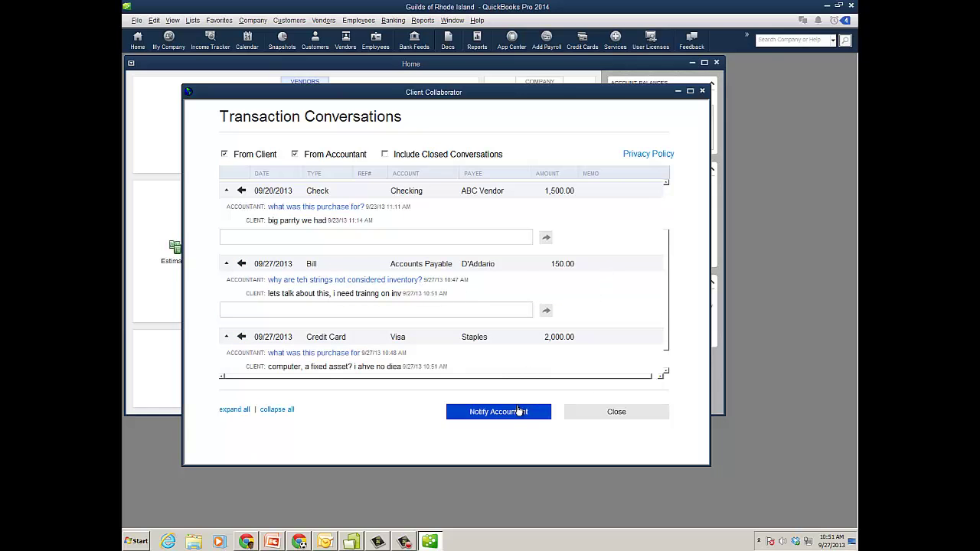
- Notify the accountant of the responses, dismiss the confirmation and minimize the conversation window
click(512, 414)
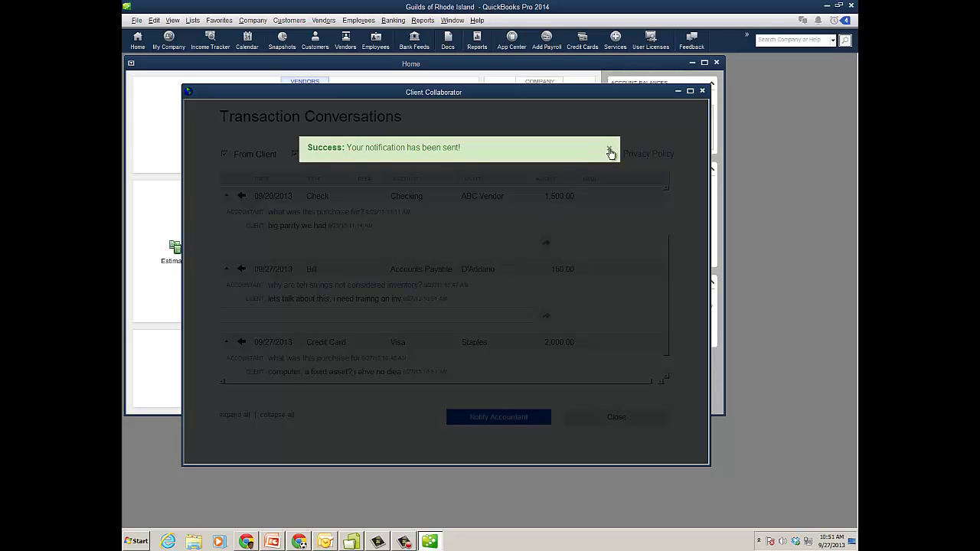
click(610, 148)
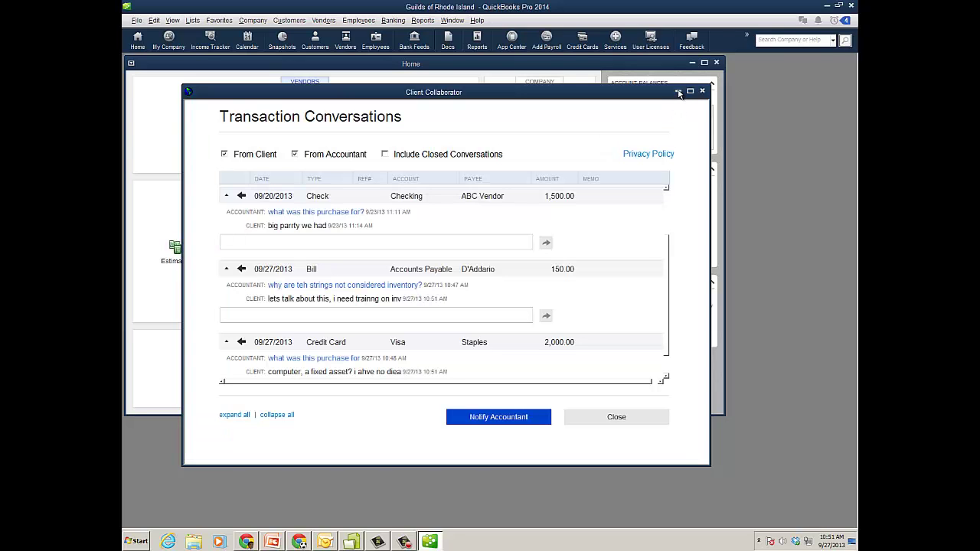
click(679, 93)
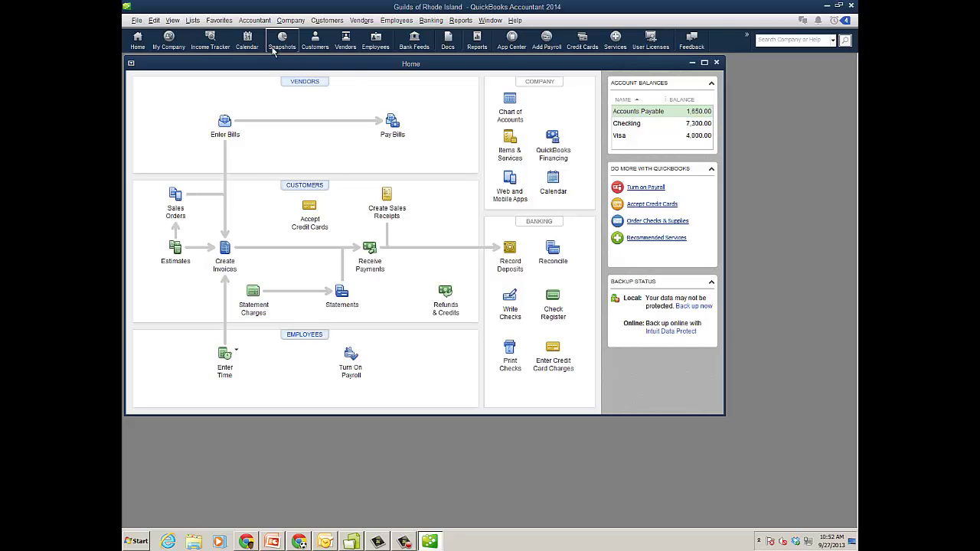
- Open the conversation list in QuickBooks Accountant and go to the reply fields of the D'Addario bill and 09/27/2013 Staples charge
click(256, 21)
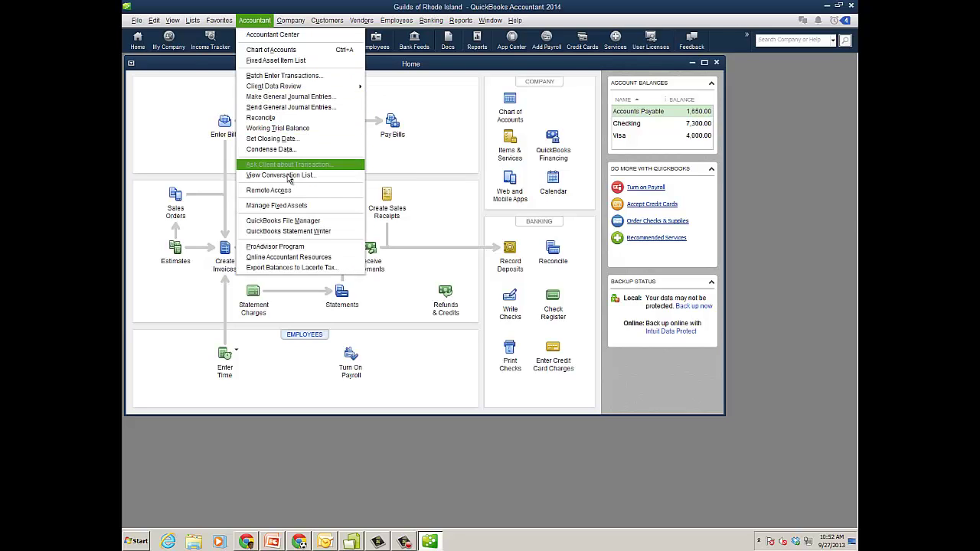
click(289, 178)
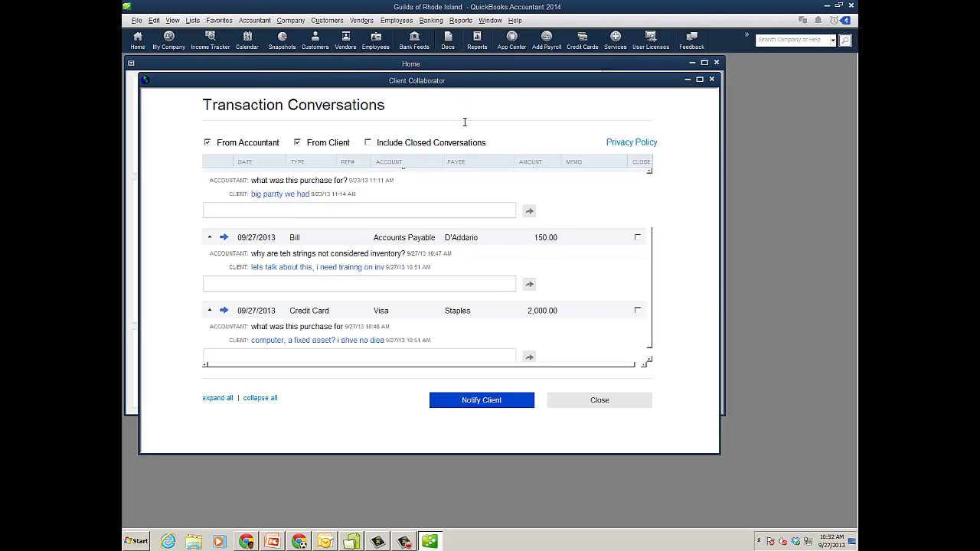
click(372, 287)
click(350, 355)
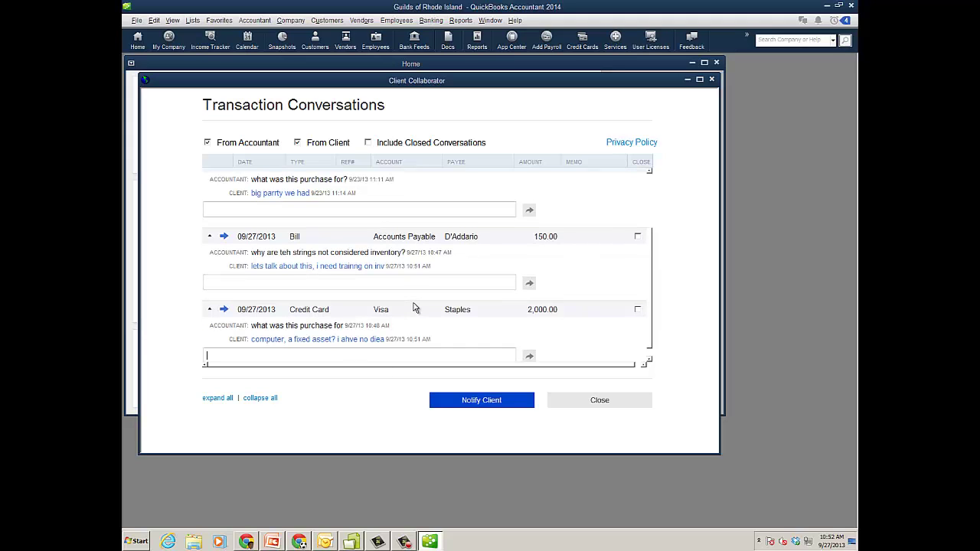
- Close the conversation list and open the 09/27/2013 Staples credit card charge from the Vendor Center
click(645, 404)
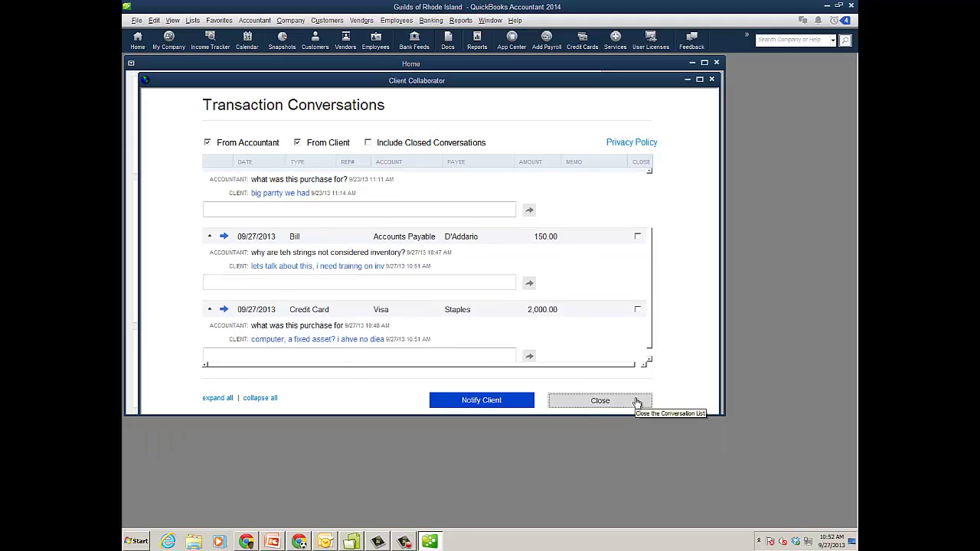
click(307, 84)
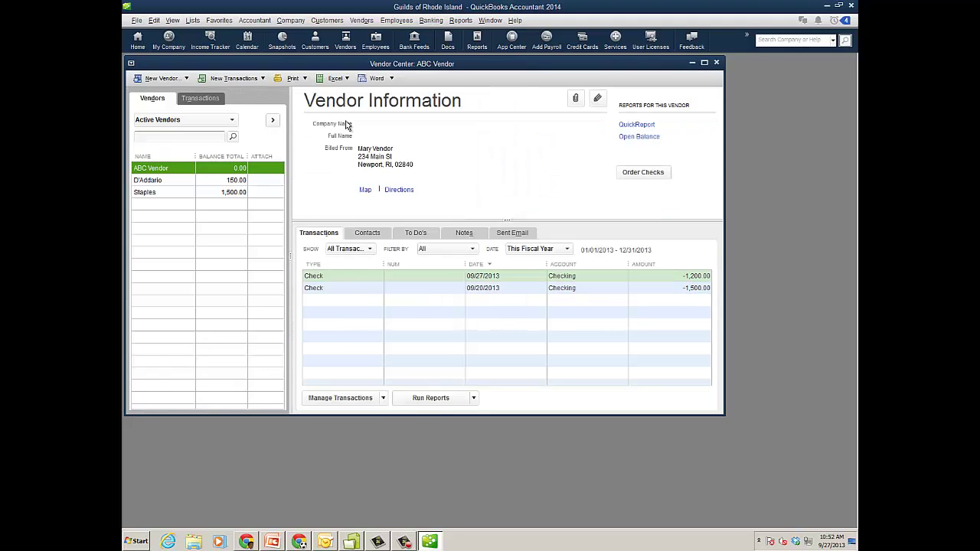
click(178, 184)
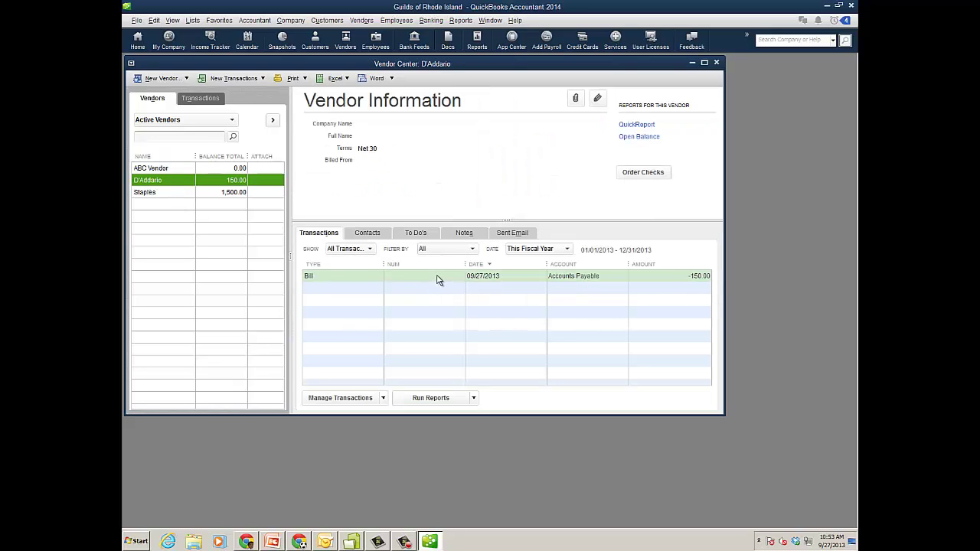
click(193, 192)
click(406, 282)
double_click(406, 281)
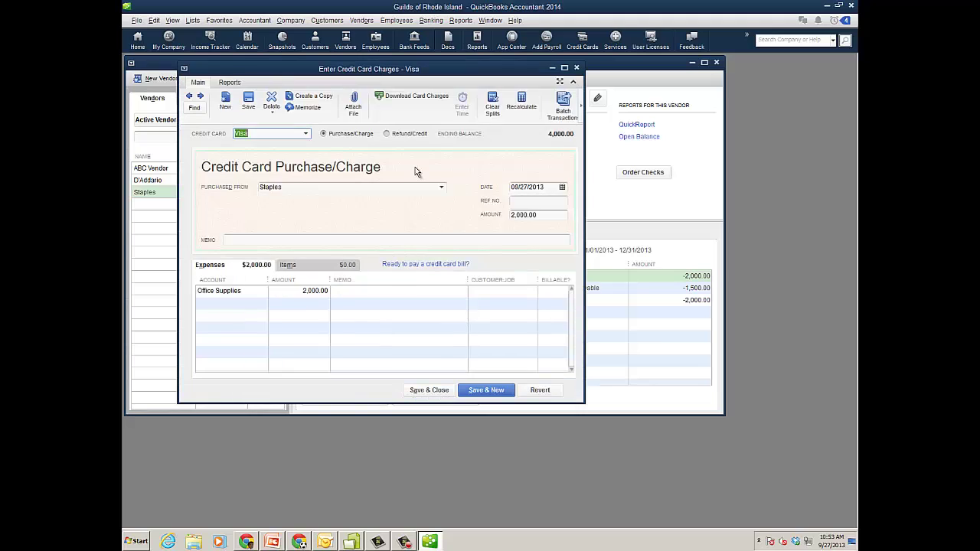
- View the account choices for the Office Supplies line of the Staples charge and close the charge without changing it
click(257, 291)
click(262, 291)
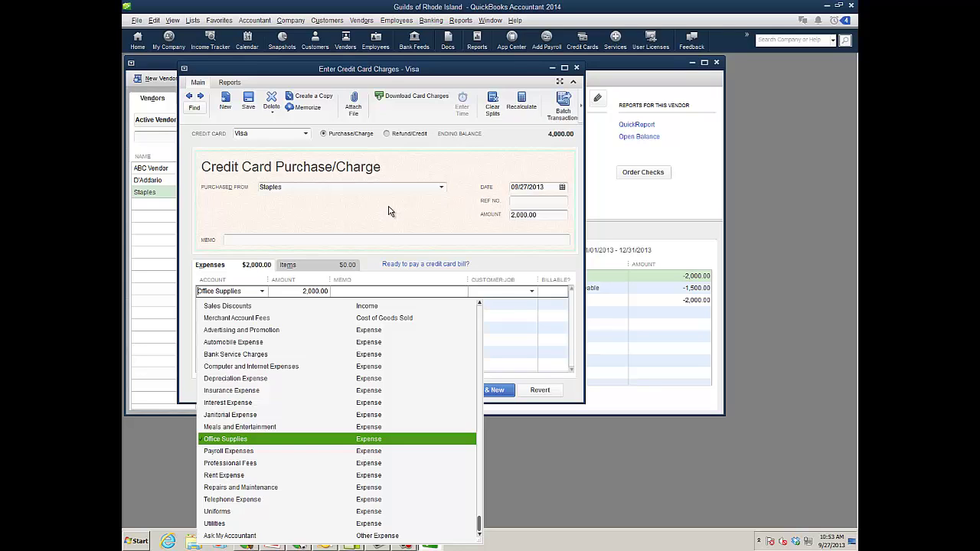
click(509, 138)
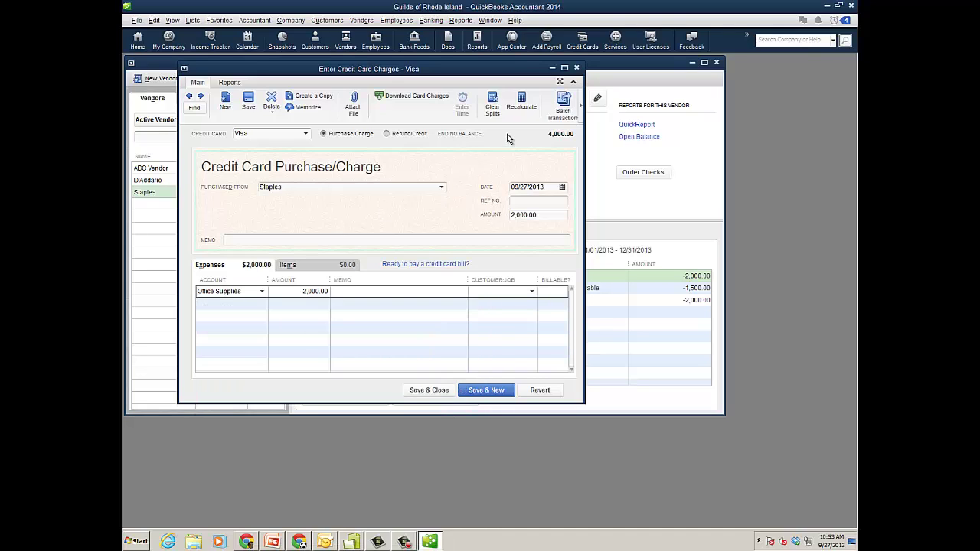
click(577, 68)
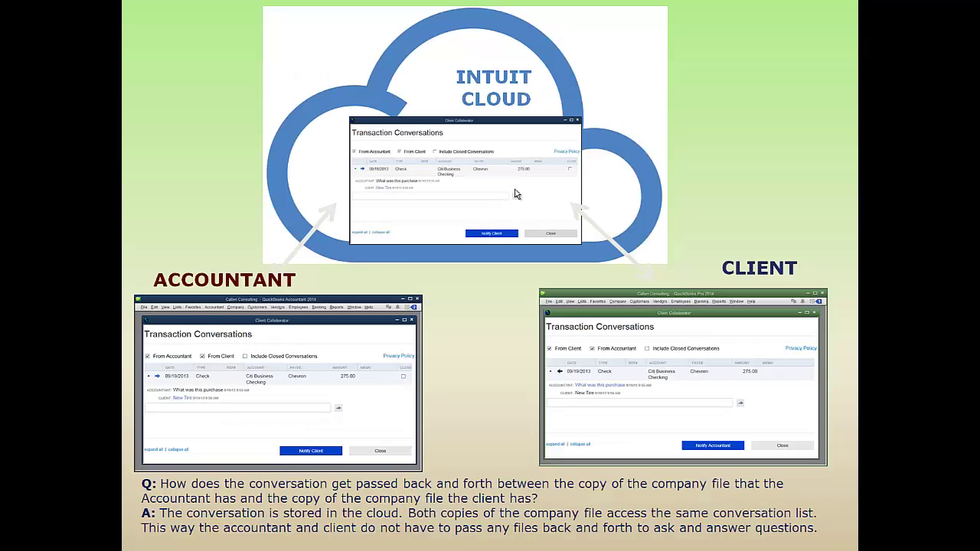
key(Right)
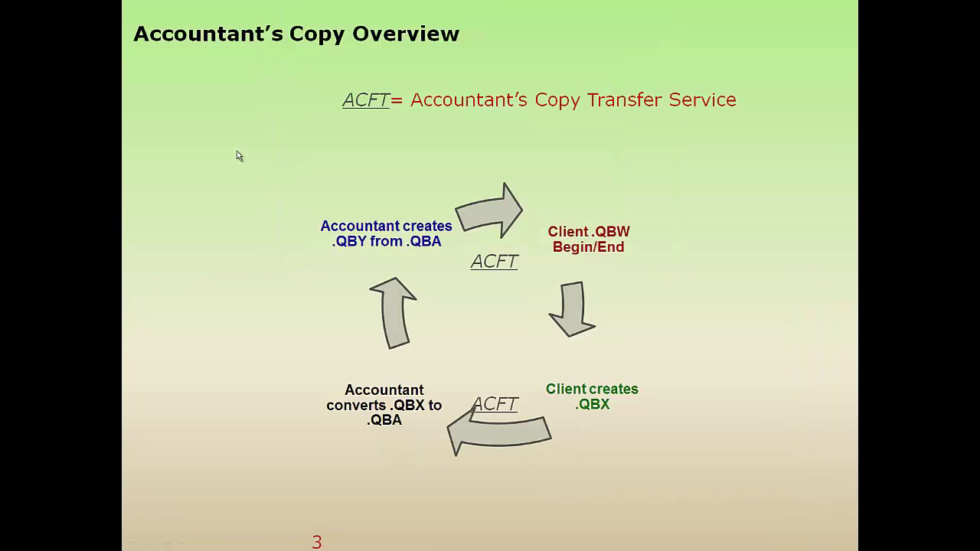
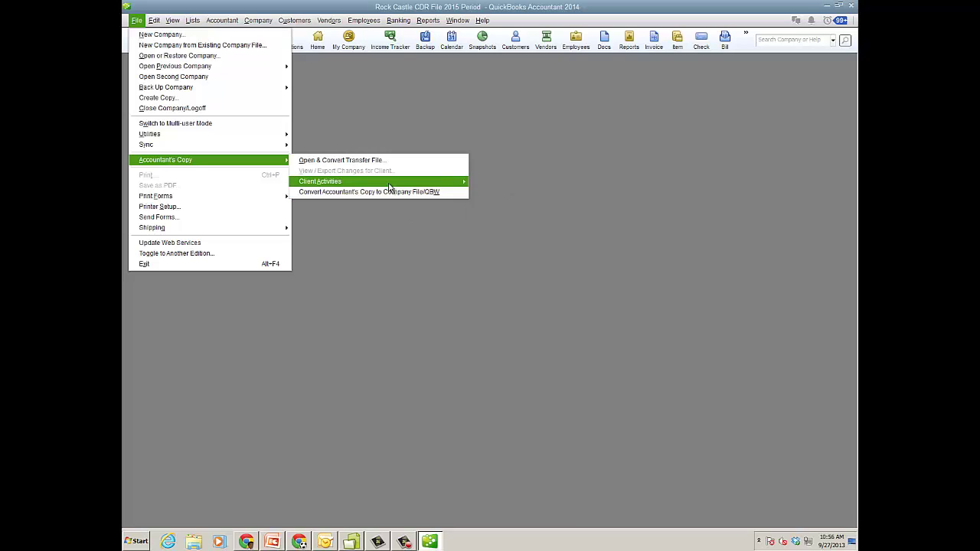
mouse_move(389, 186)
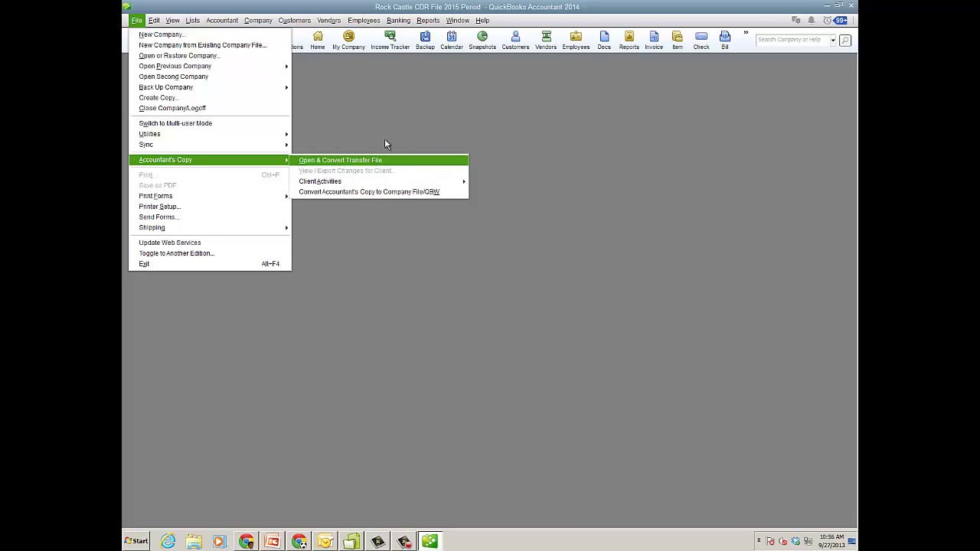
click(426, 115)
- Search QuickBooks Help for "accountants copy" and read the article "While your accountant has an Accountant's Copy"
click(482, 20)
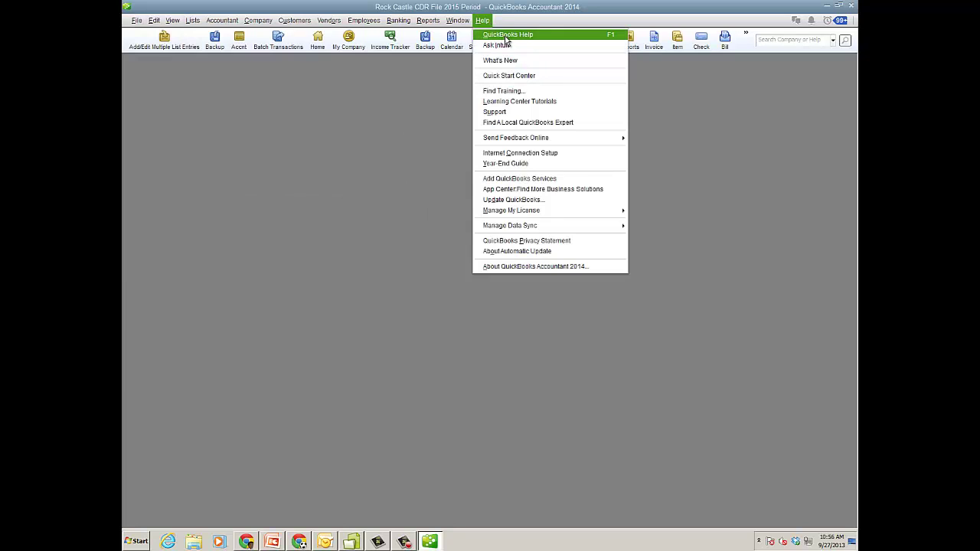
click(509, 34)
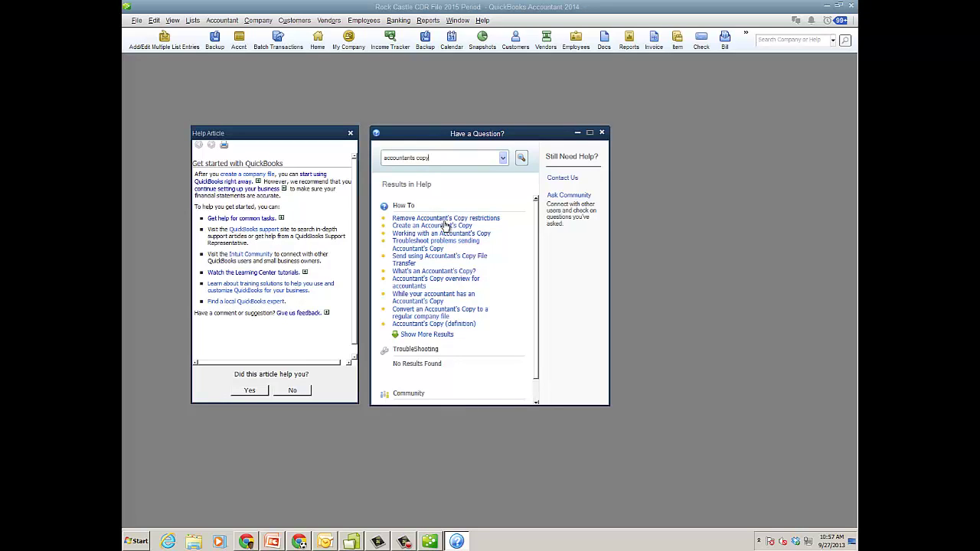
click(435, 300)
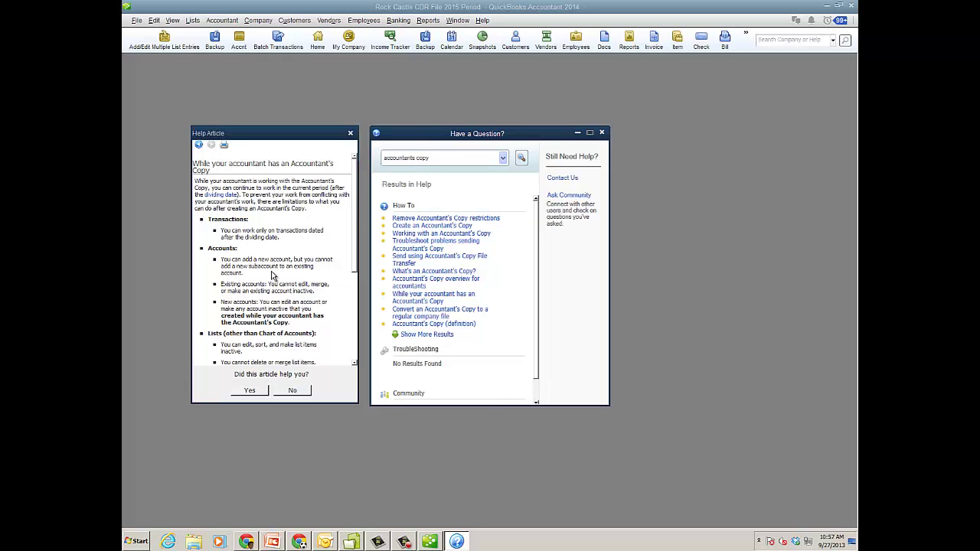
mouse_move(354, 249)
mouse_down()
mouse_move(360, 341)
mouse_move(355, 249)
mouse_up()
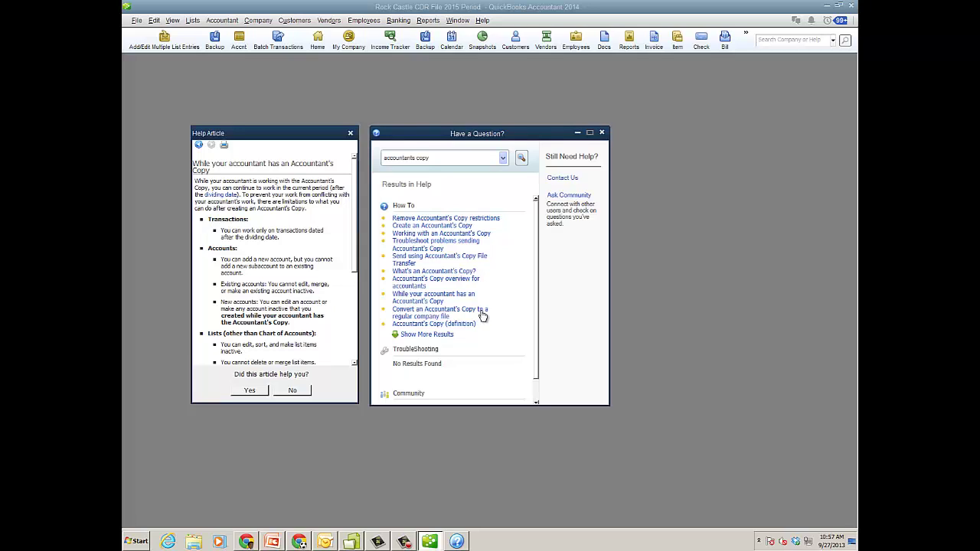
- Expand the help results and open the article "What an accountant can do in an Accountant's Copy"
click(538, 377)
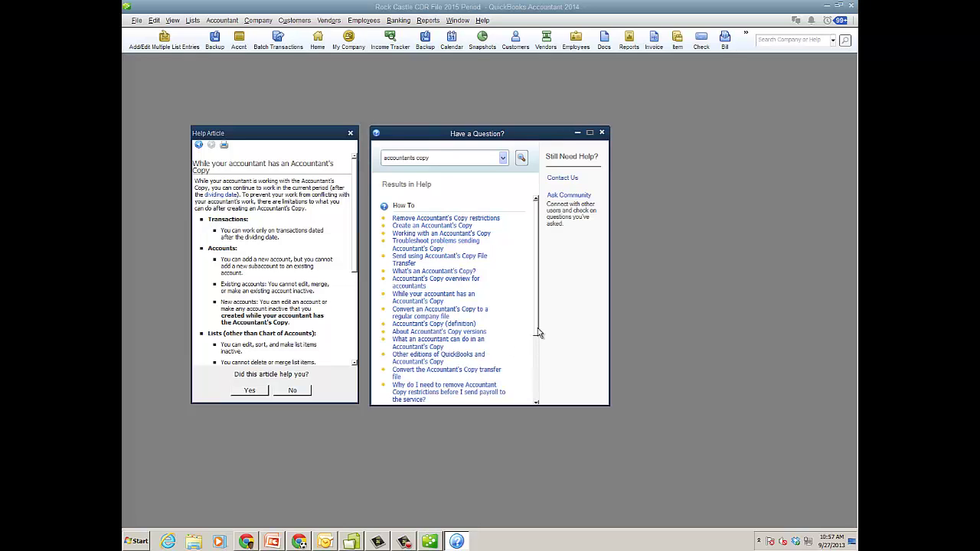
drag(539, 334, 538, 345)
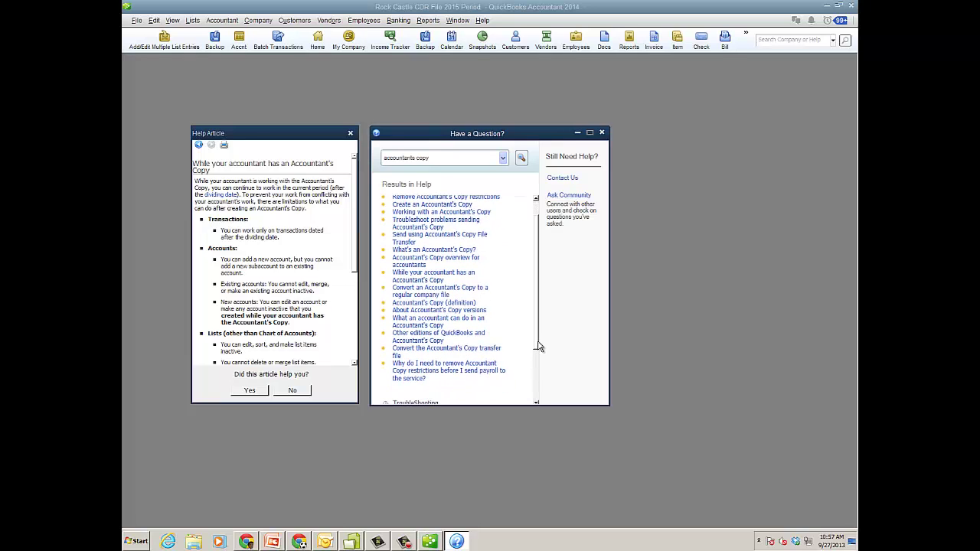
click(450, 323)
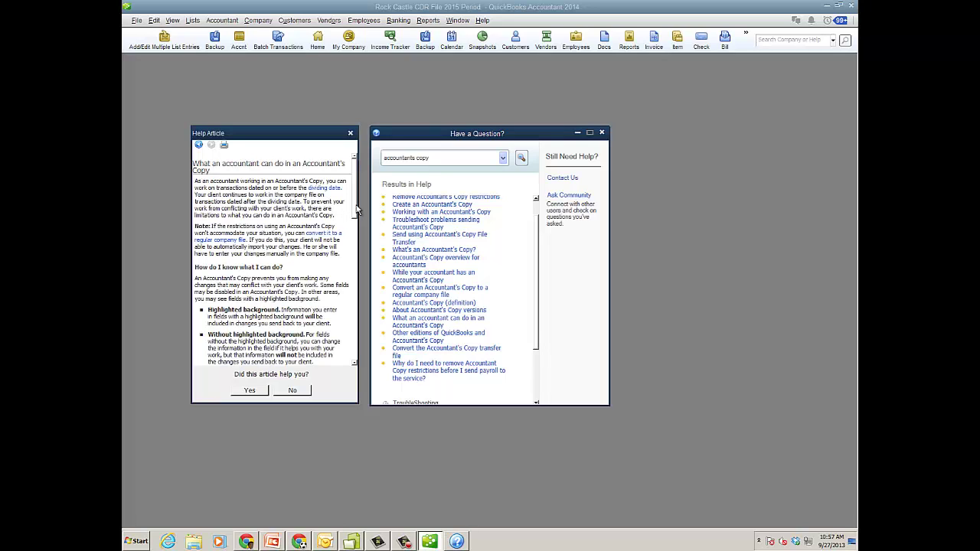
- Read the article's sections on transaction, reconciliation and list restrictions, and close both help windows
scroll(356, 212, down, 1)
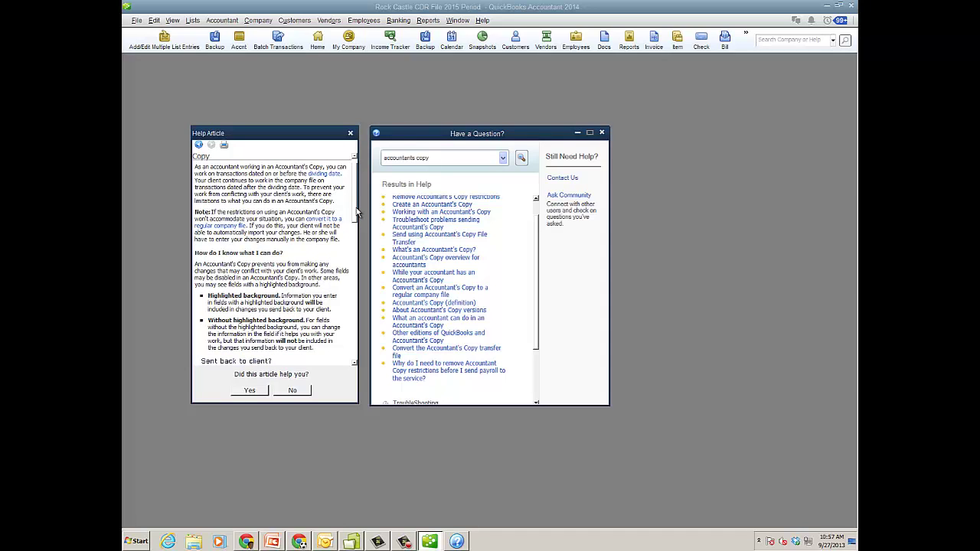
scroll(356, 212, down, 5)
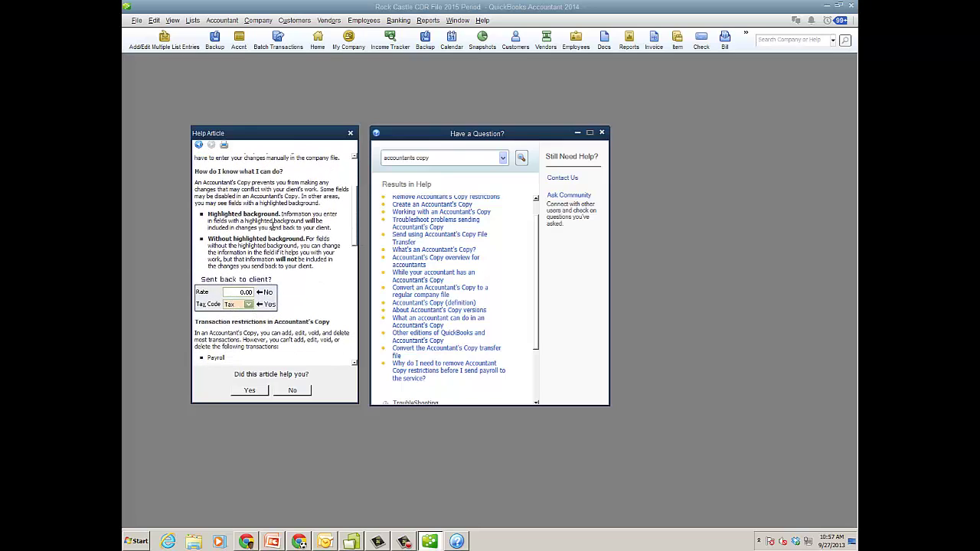
scroll(357, 229, down, 2)
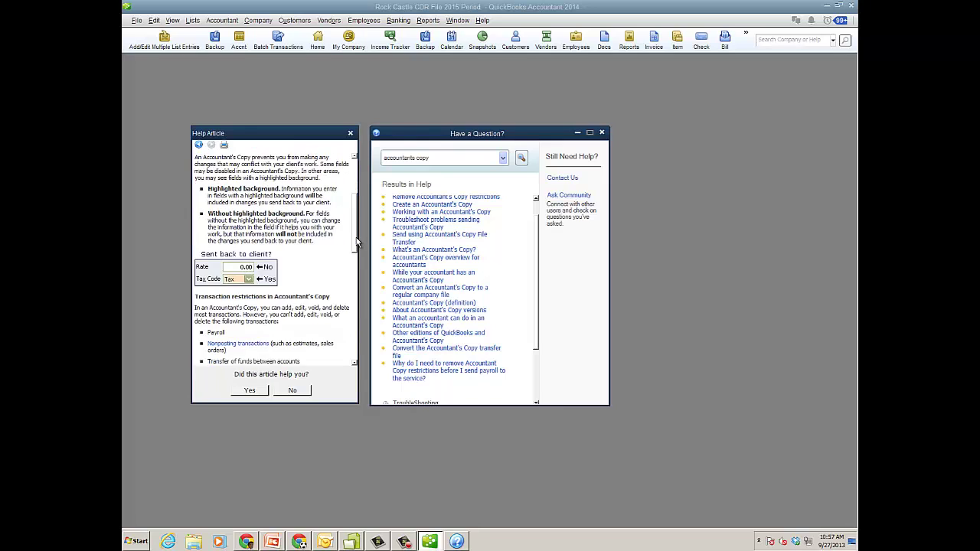
drag(356, 242, 356, 269)
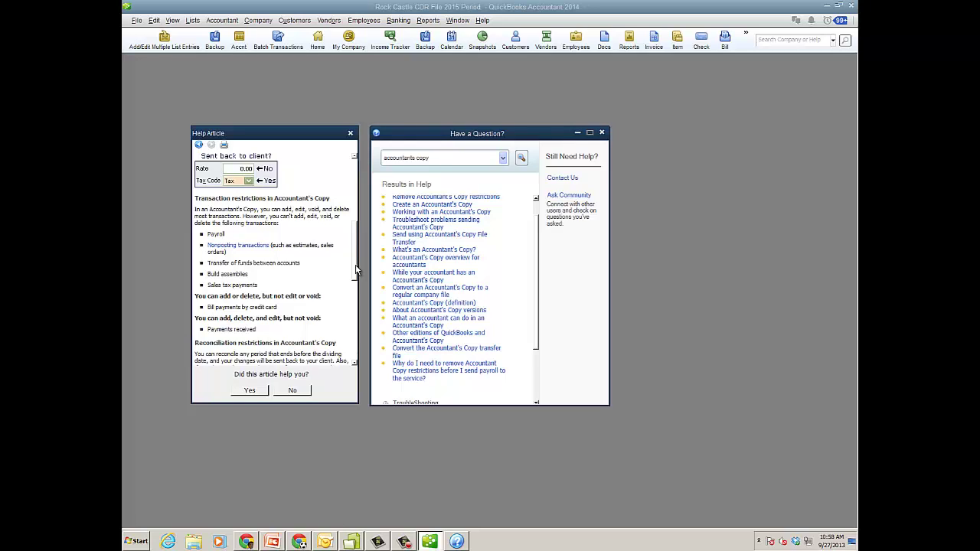
drag(356, 270, 356, 309)
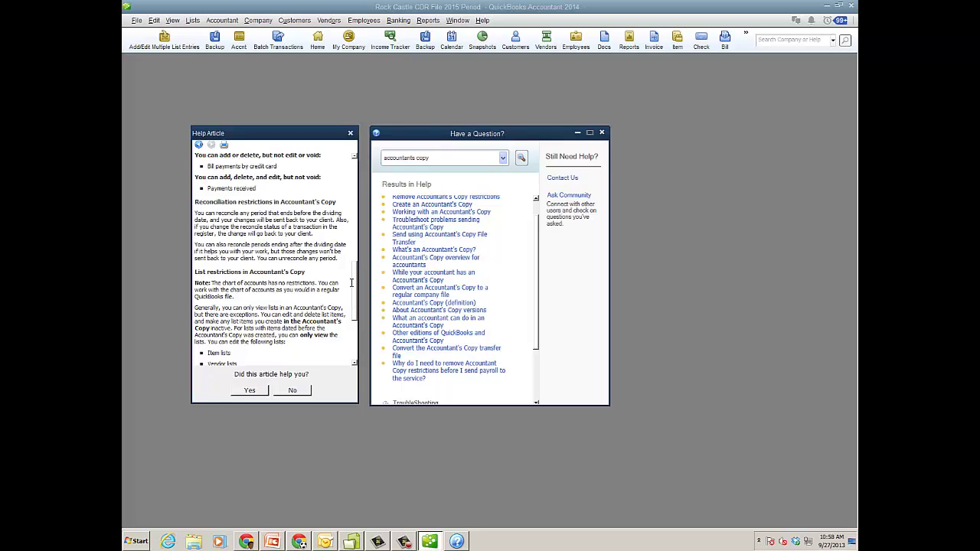
click(351, 135)
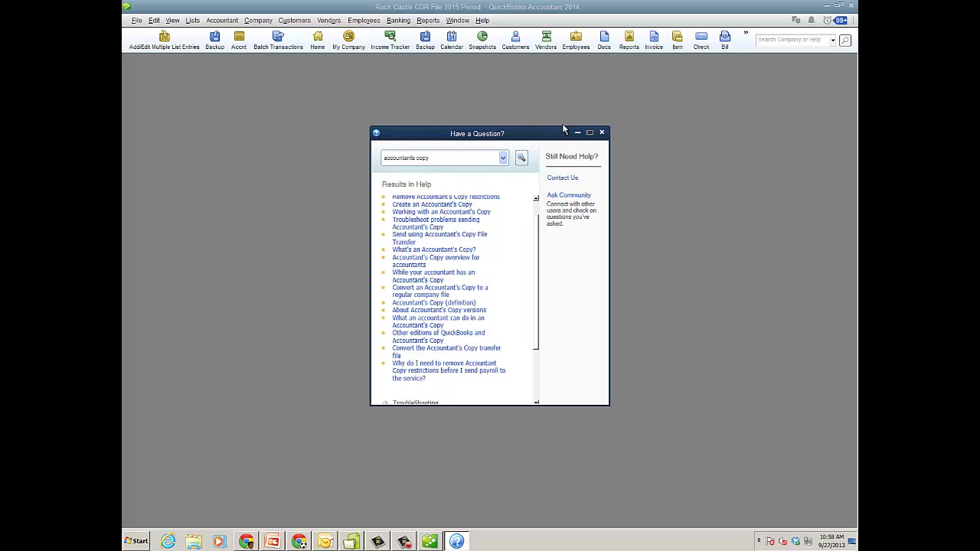
click(603, 133)
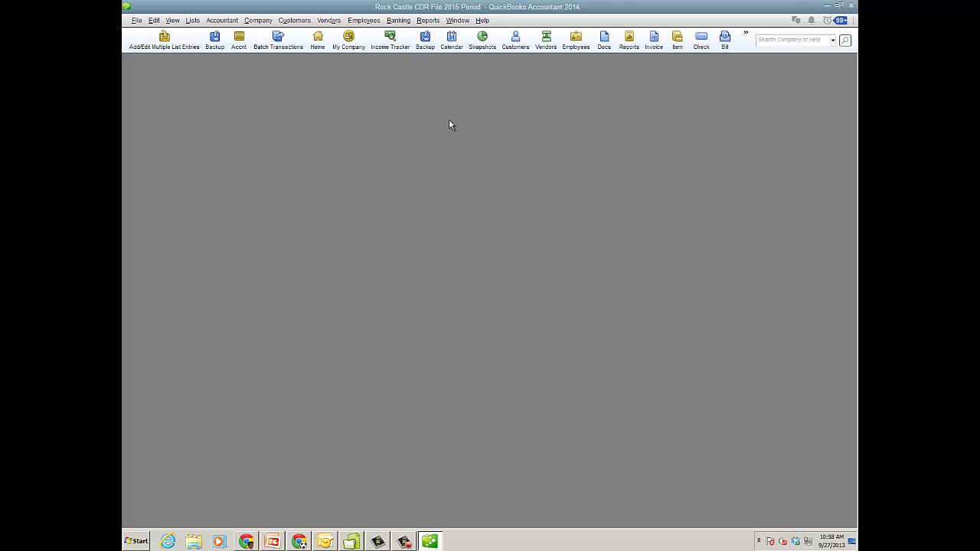
- Open the Client Data Review from the accountant tools and maximize its window
click(221, 21)
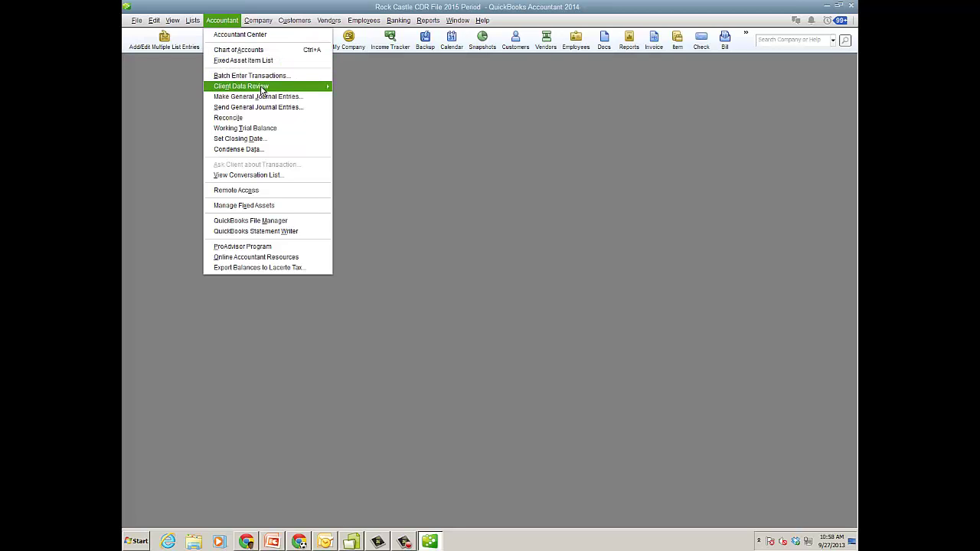
mouse_move(261, 90)
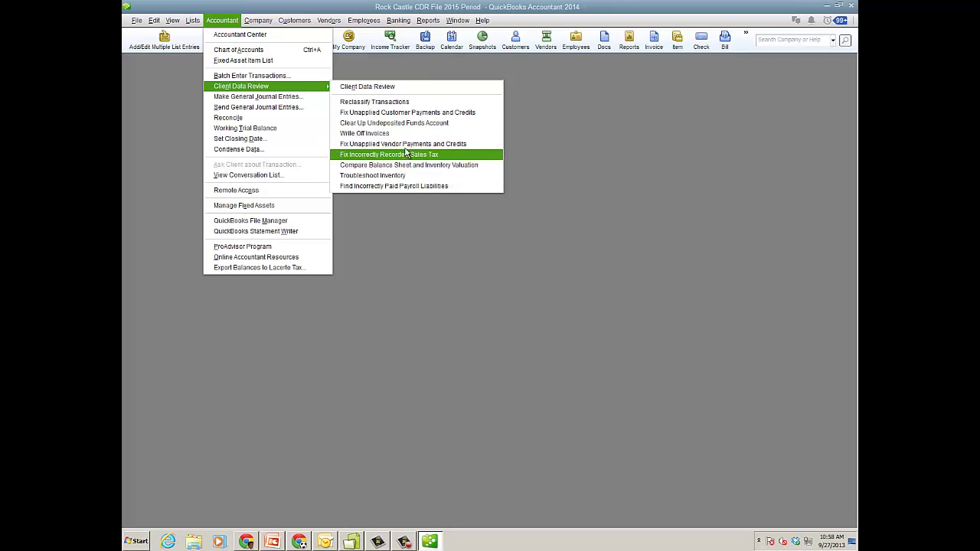
click(387, 89)
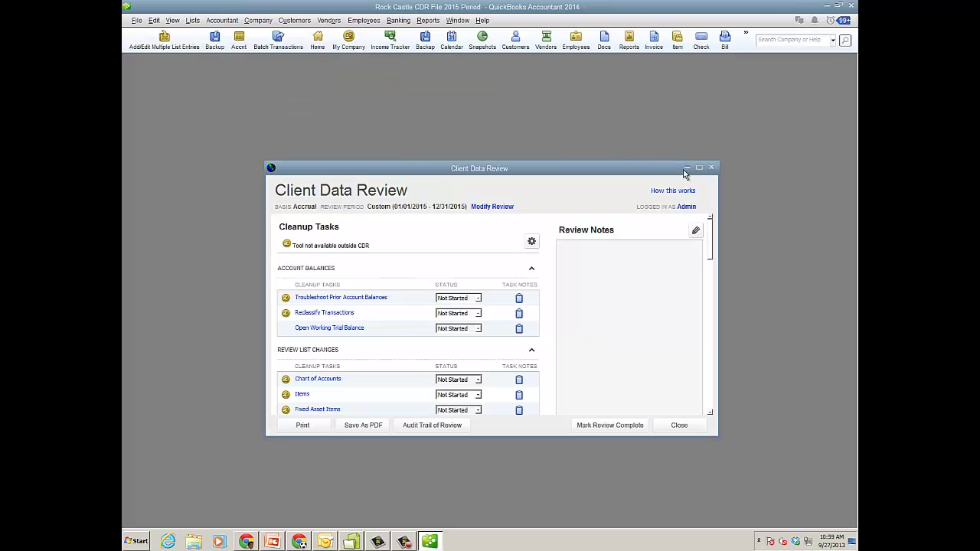
click(699, 169)
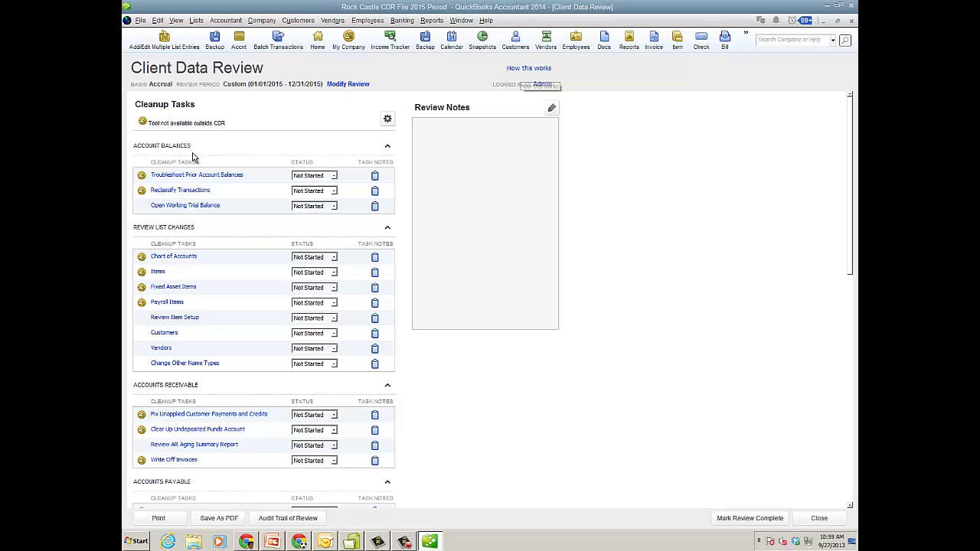
- Open Troubleshoot Prior Account Balances and view the suggested adjusting journal entry, dismissing the A/P and A/R warning
click(195, 175)
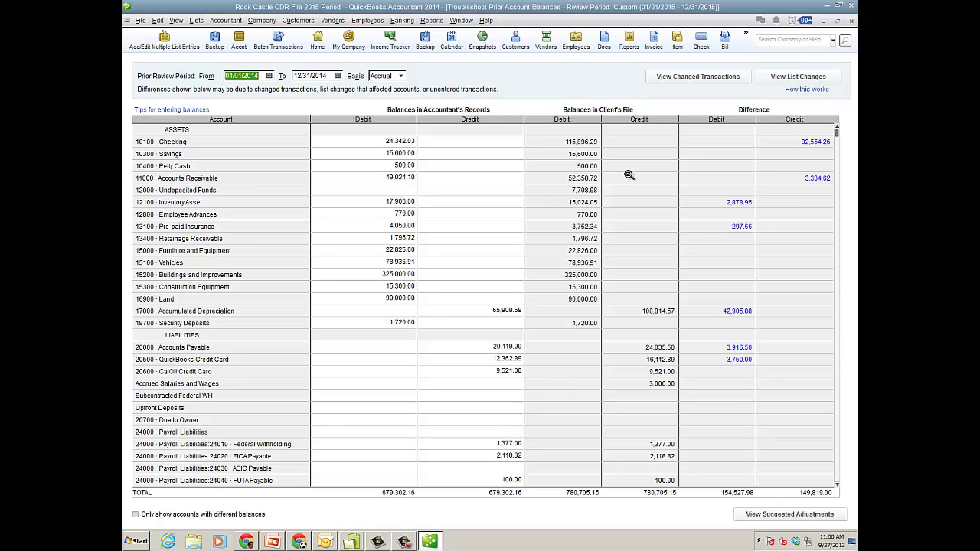
click(778, 515)
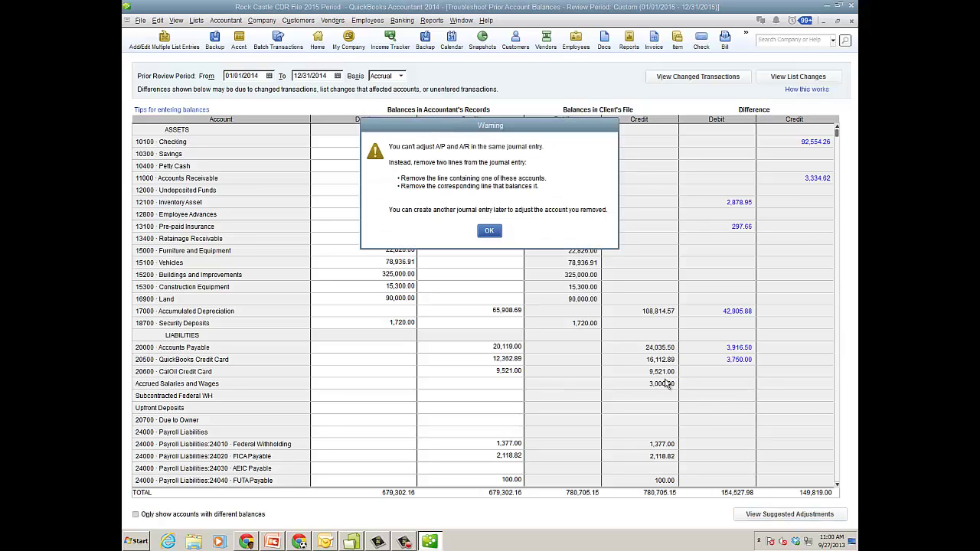
click(490, 231)
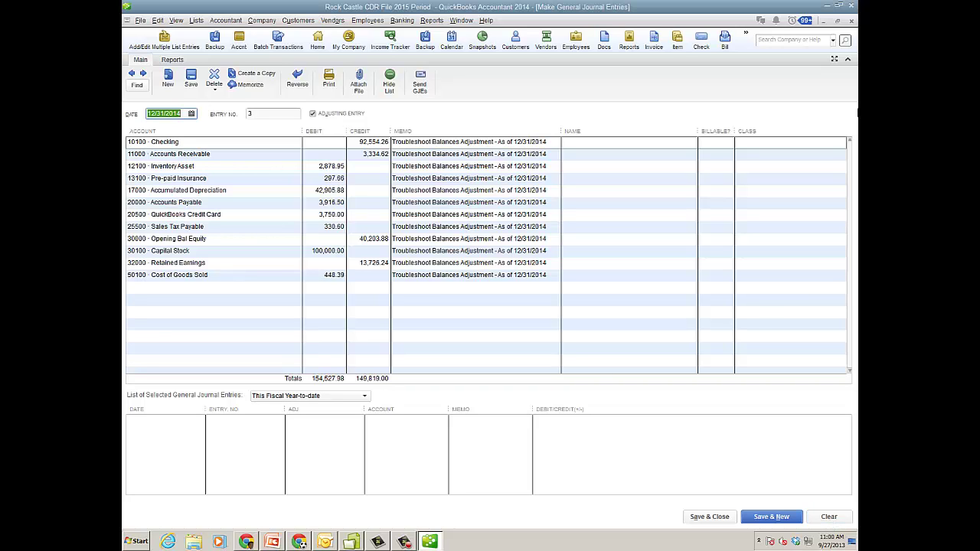
- Close the suggested journal entry without recording it and return to the Client Data Review task list
click(851, 20)
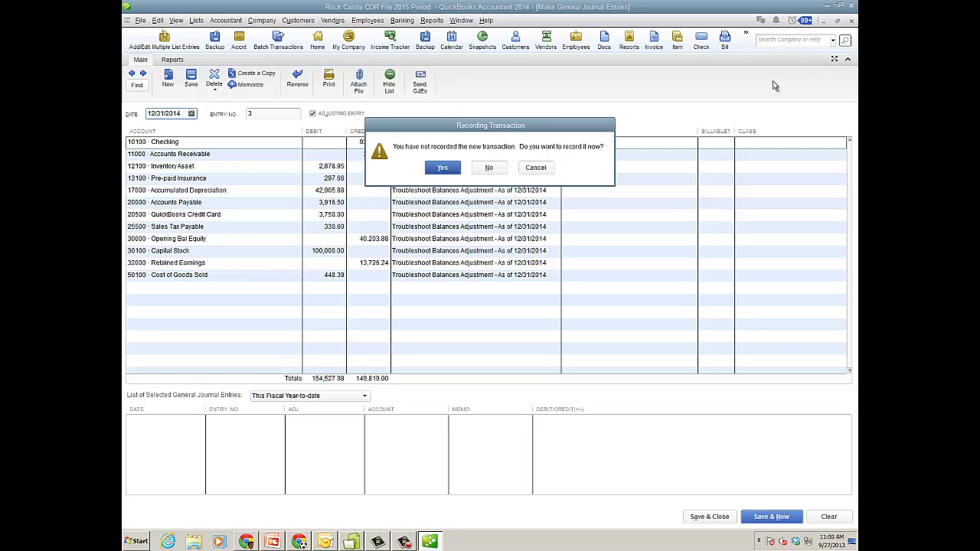
click(493, 169)
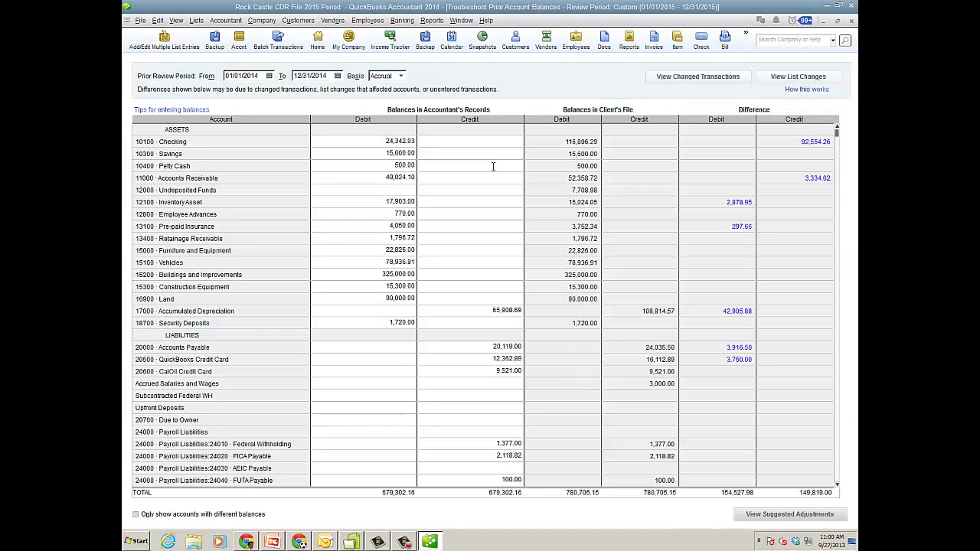
click(851, 22)
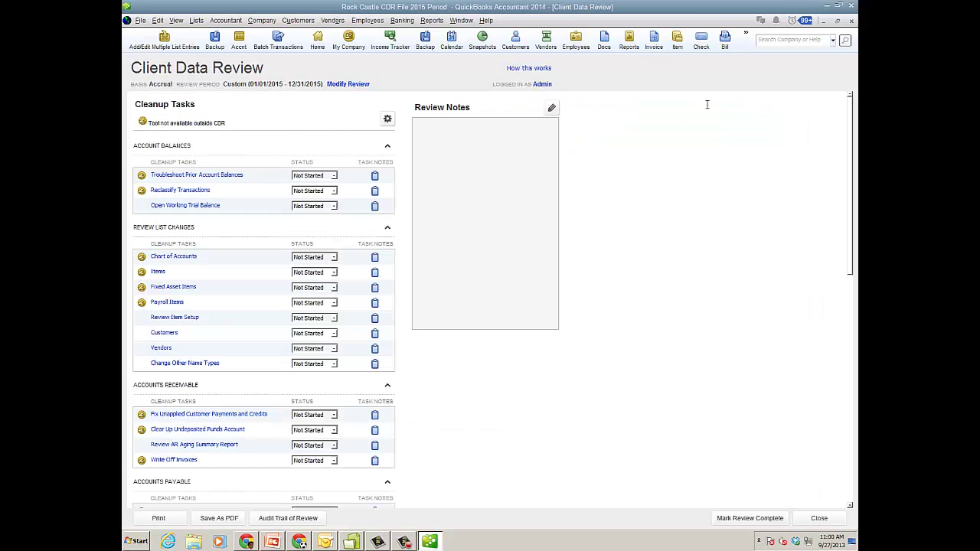
- Open Reclassify Transactions and select the first four checks, 118, 127, 139 and 149, in the 65110 Gas and Electric expense account
click(201, 192)
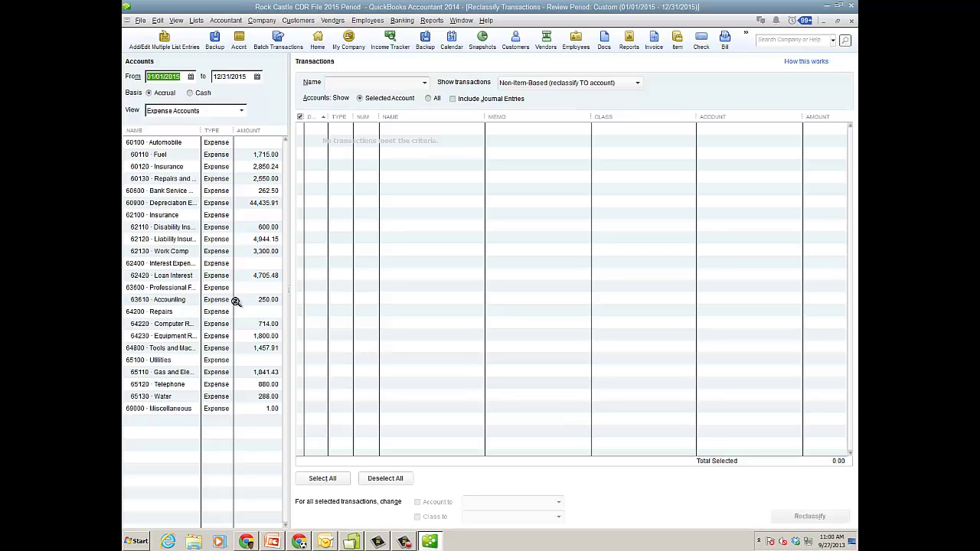
click(180, 374)
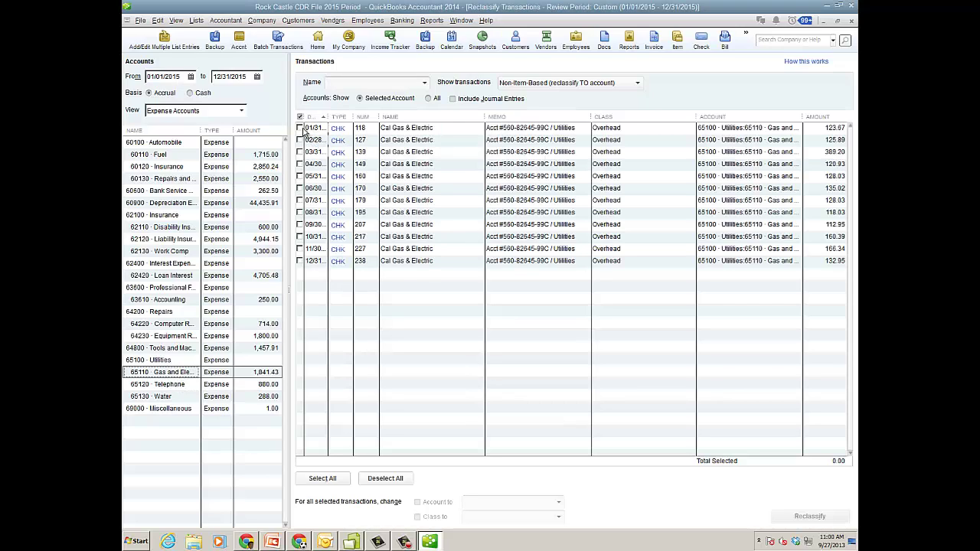
click(300, 140)
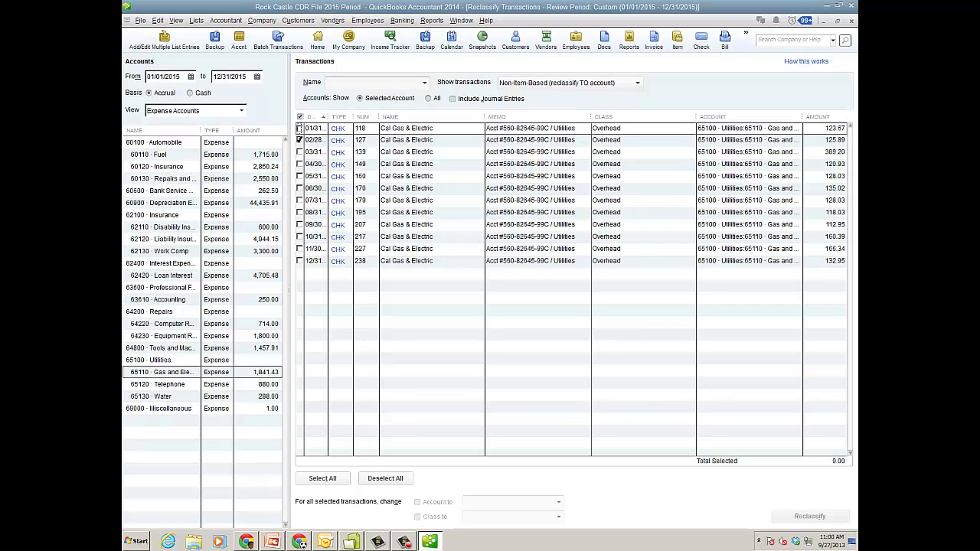
click(299, 128)
click(300, 152)
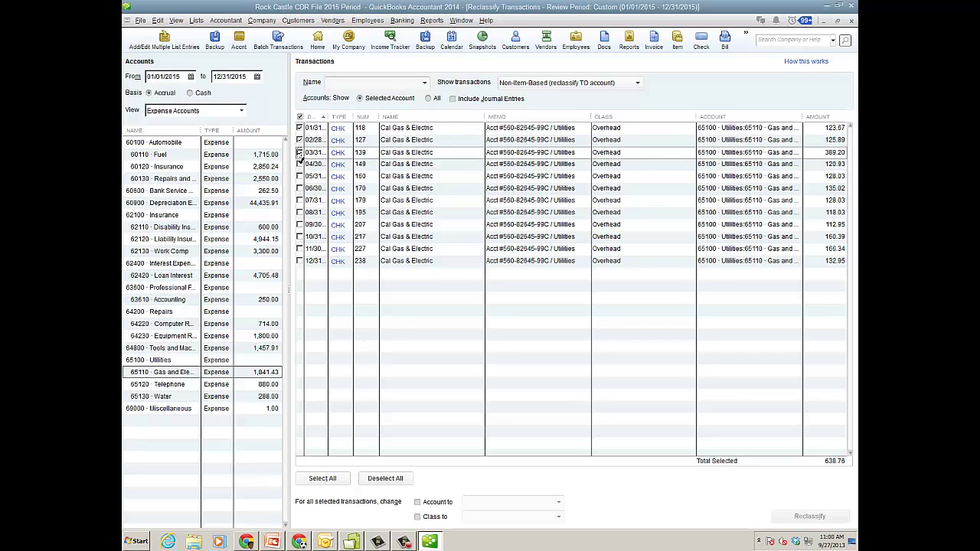
click(299, 164)
- Try out the account and class change options for the selected checks, turn both off and deselect all transactions
click(417, 502)
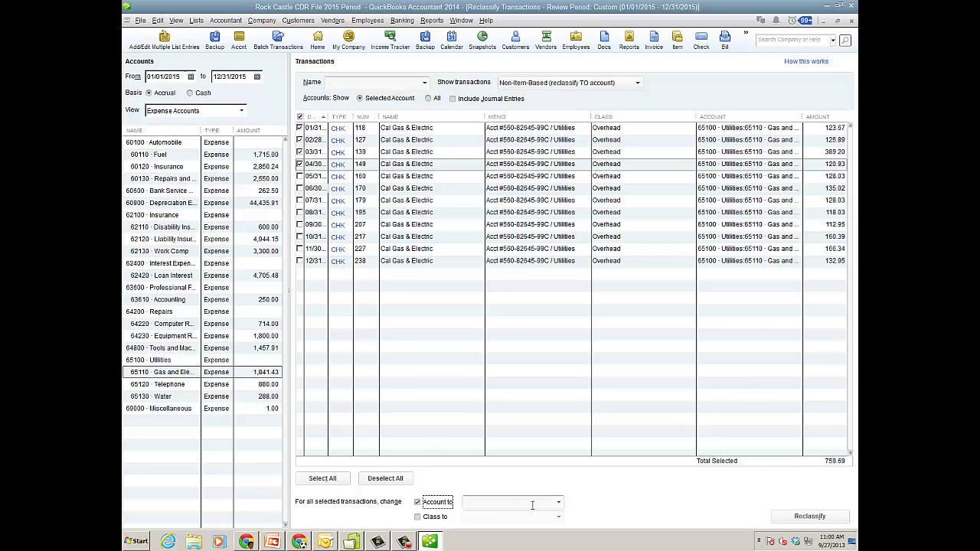
click(558, 503)
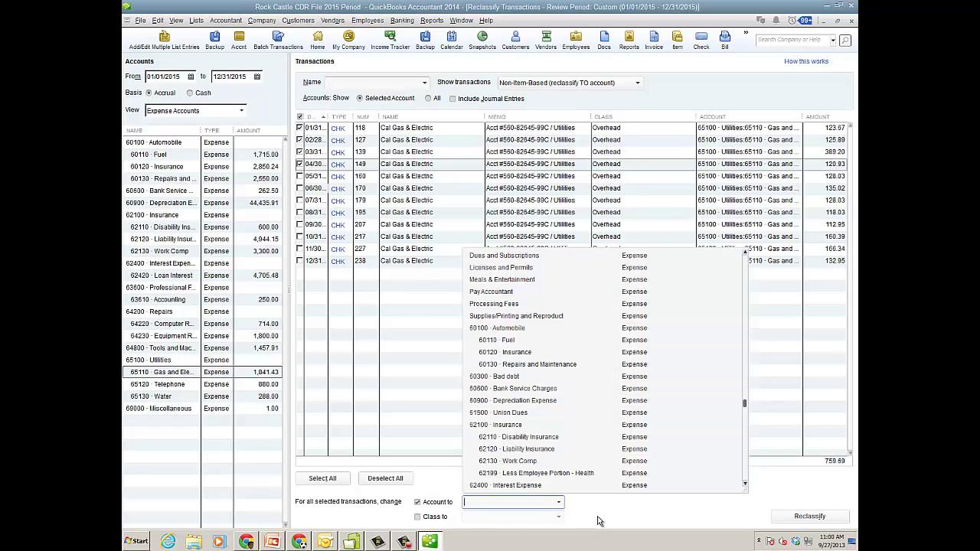
click(561, 521)
click(418, 518)
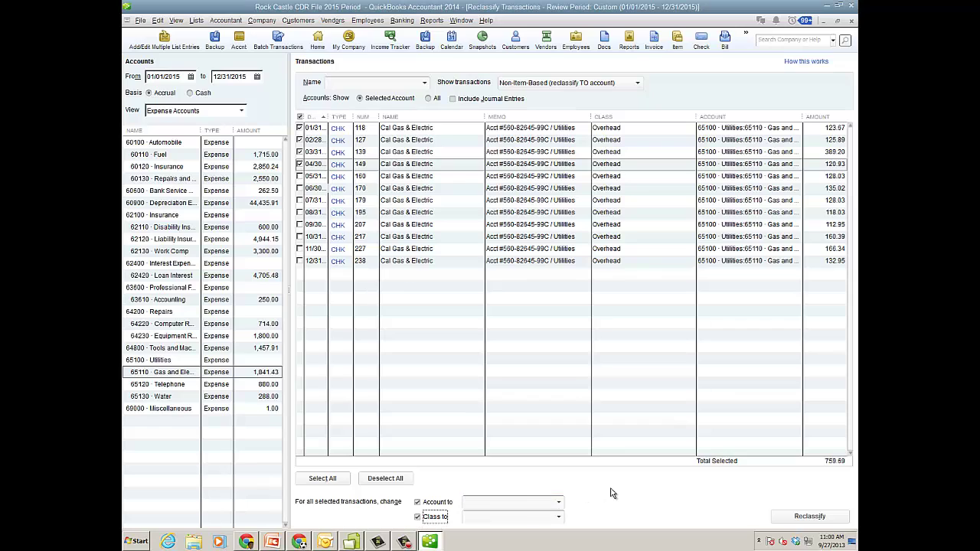
click(417, 502)
click(418, 517)
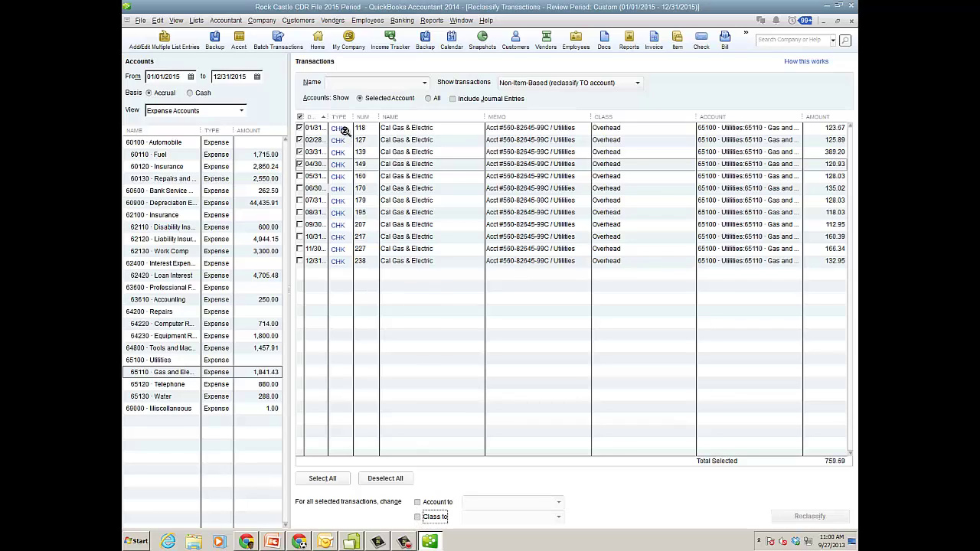
click(379, 480)
- Switch the account view to Balance Sheet Accounts and show the transactions written from the 10400 Petty Cash account
click(244, 108)
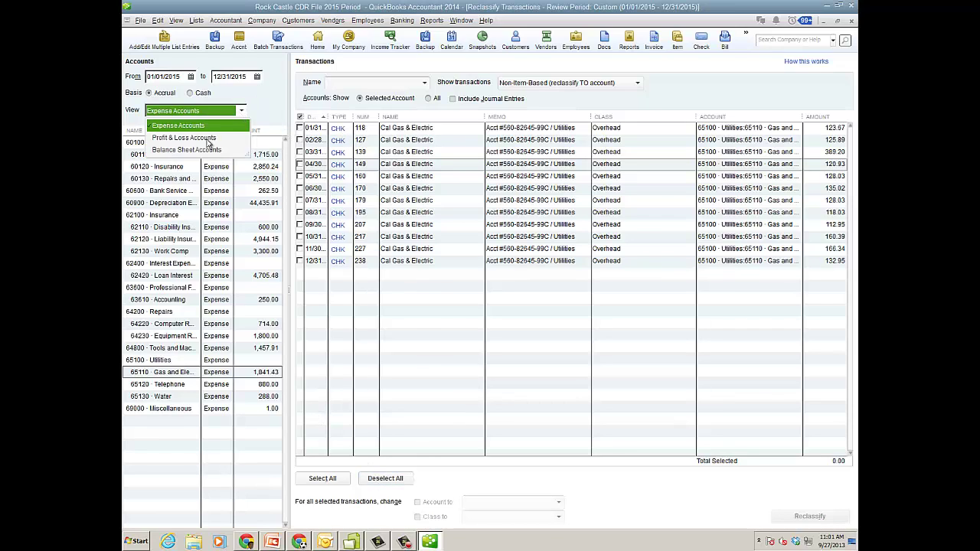
click(204, 151)
click(190, 167)
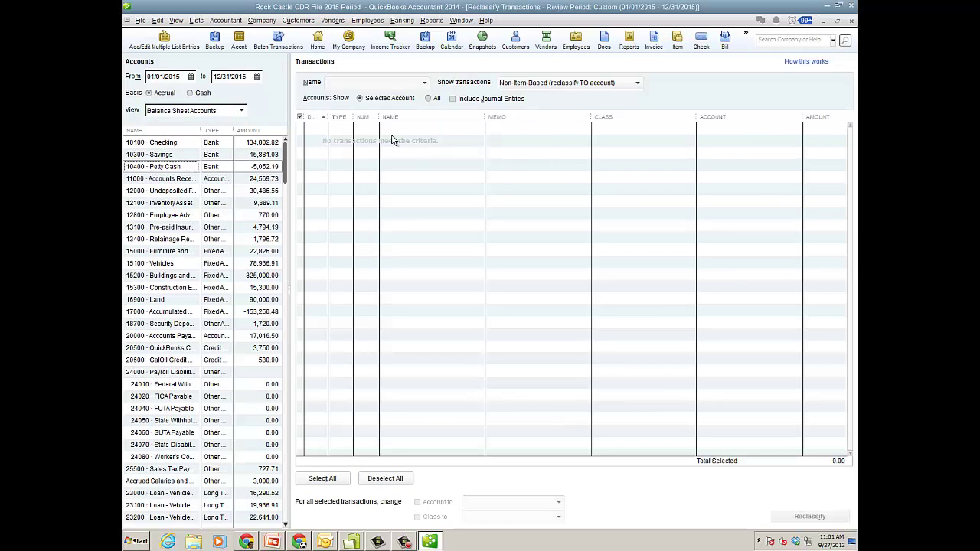
click(637, 82)
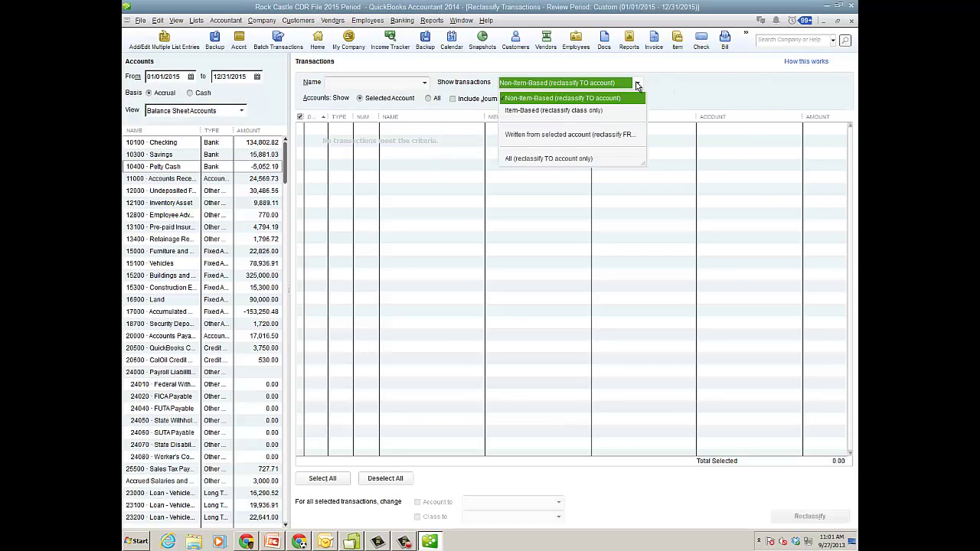
click(567, 135)
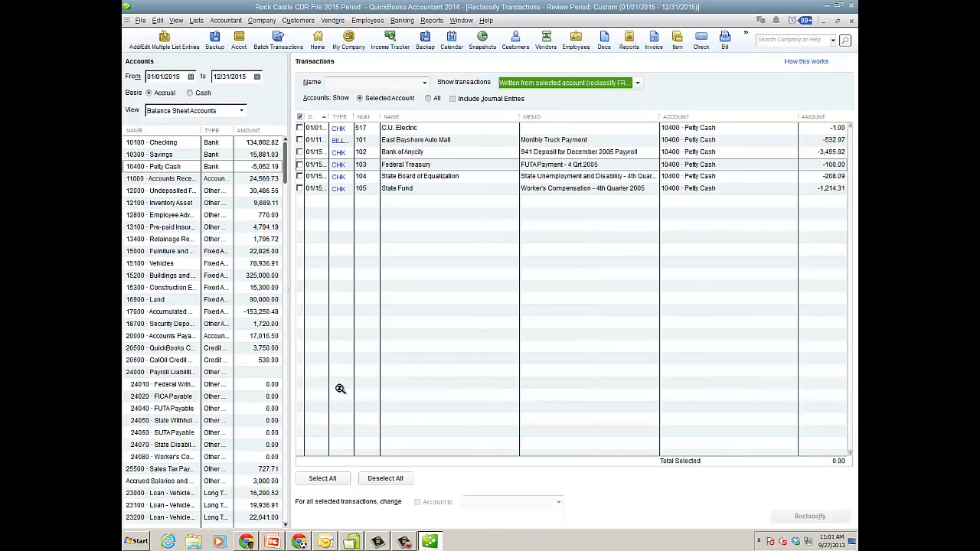
- Reclassify all the listed petty cash transactions to the 10100 Checking account and close the reclassification window
click(322, 479)
click(418, 502)
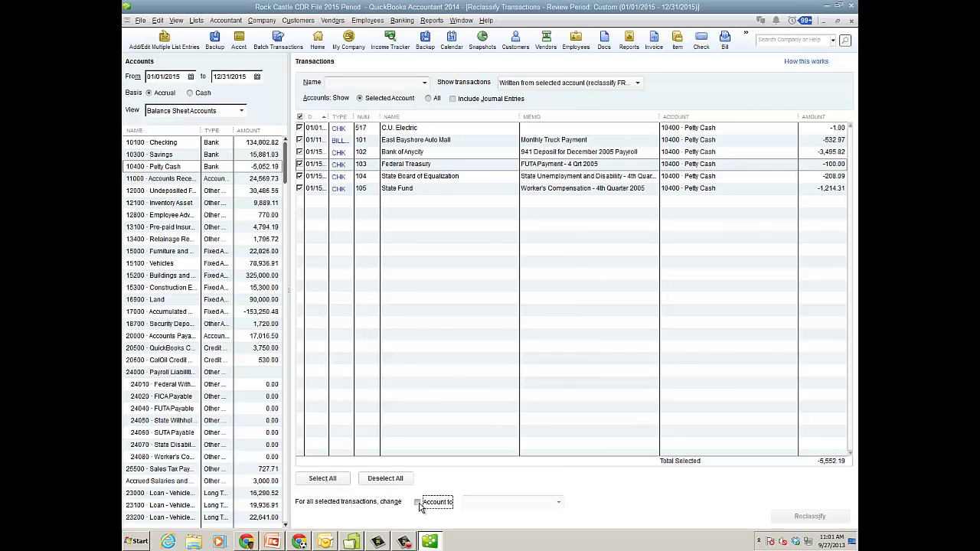
click(555, 502)
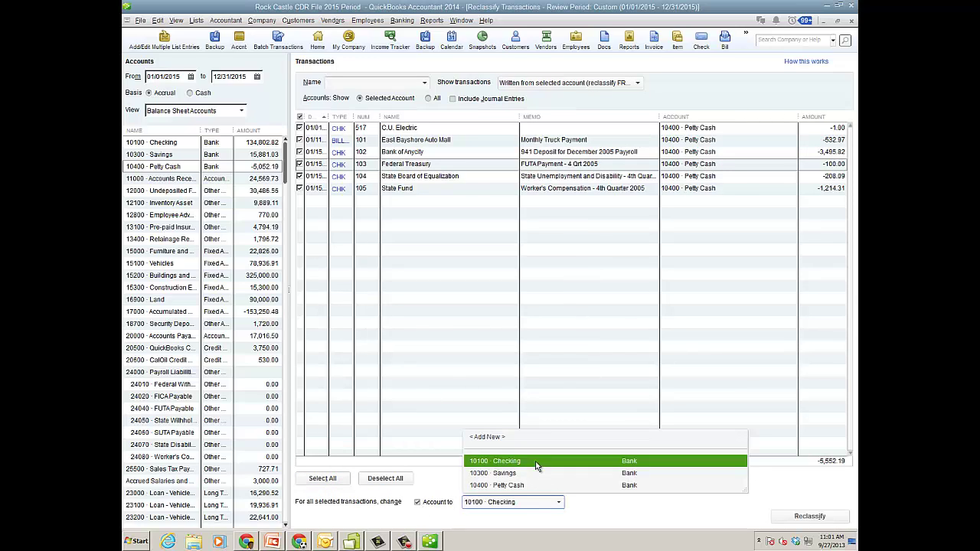
click(536, 463)
click(833, 514)
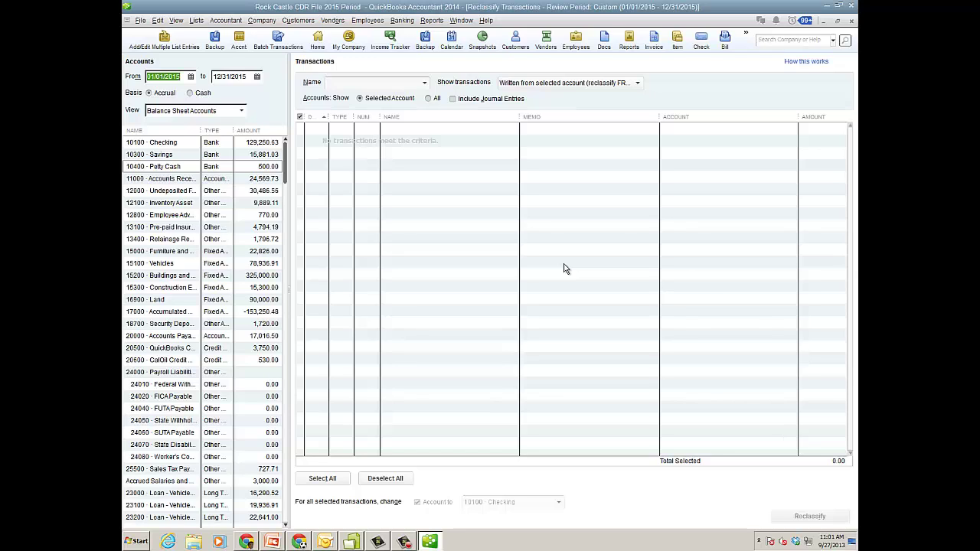
click(852, 20)
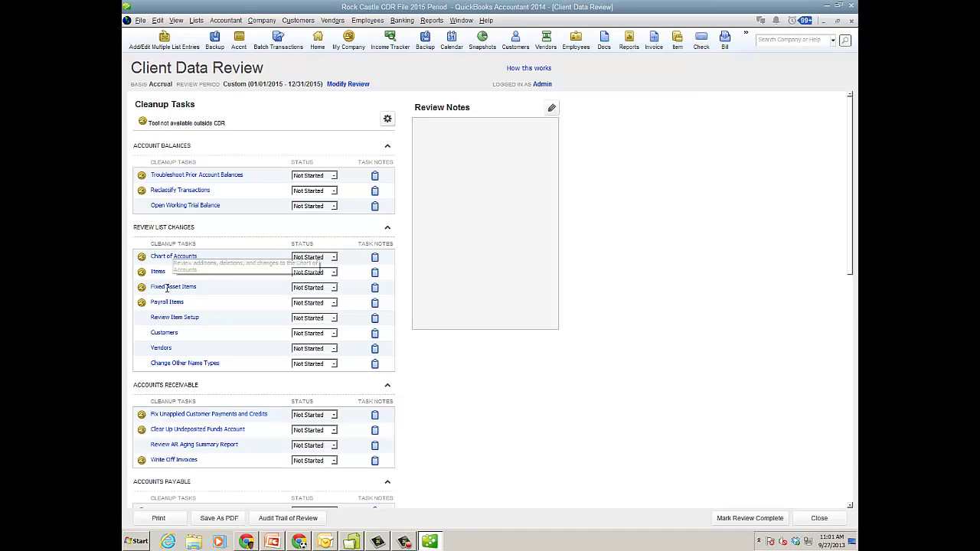
- In Fix Unapplied Vendor Payments and Credits, link A Cheung Limited's 100.00 check to its 1,500.00 bill, saving the link while closing
scroll(230, 327, down, 2)
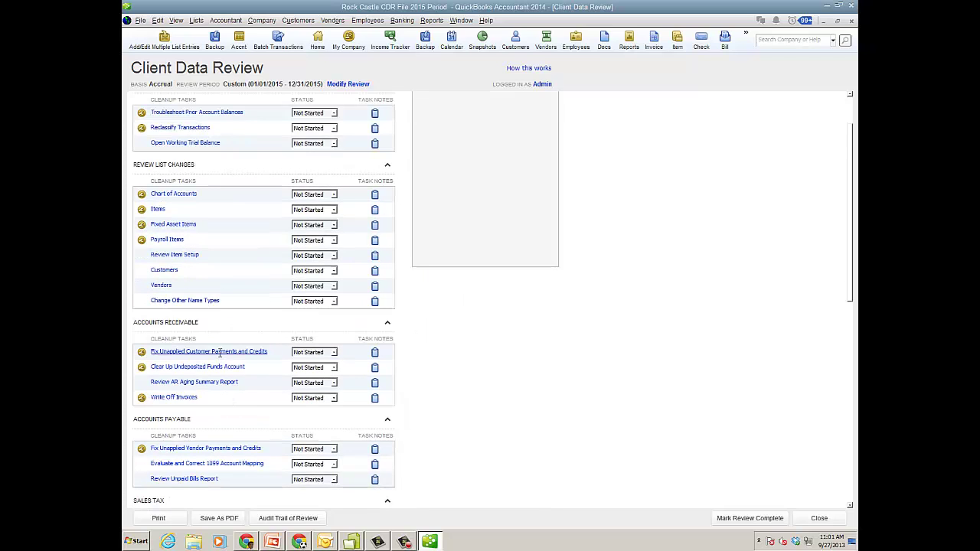
scroll(220, 353, down, 2)
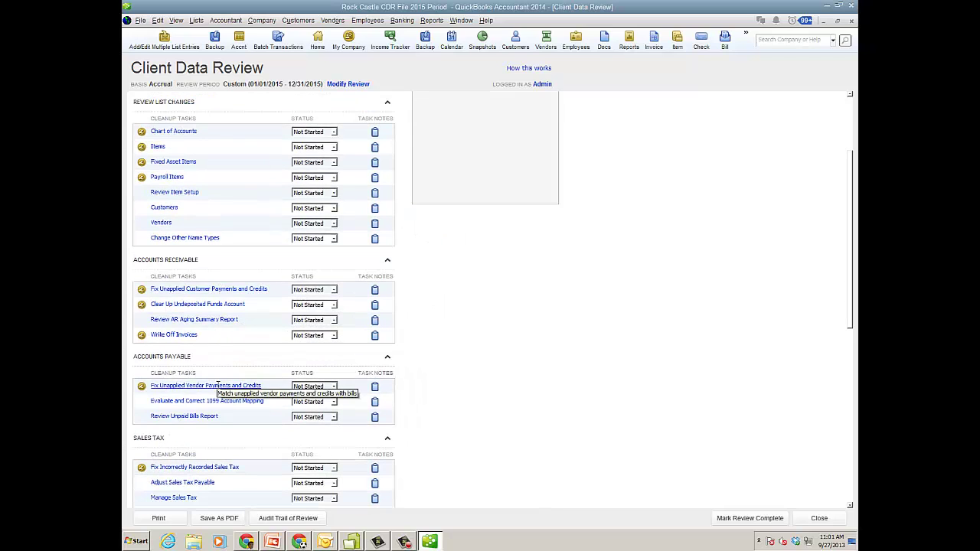
click(221, 386)
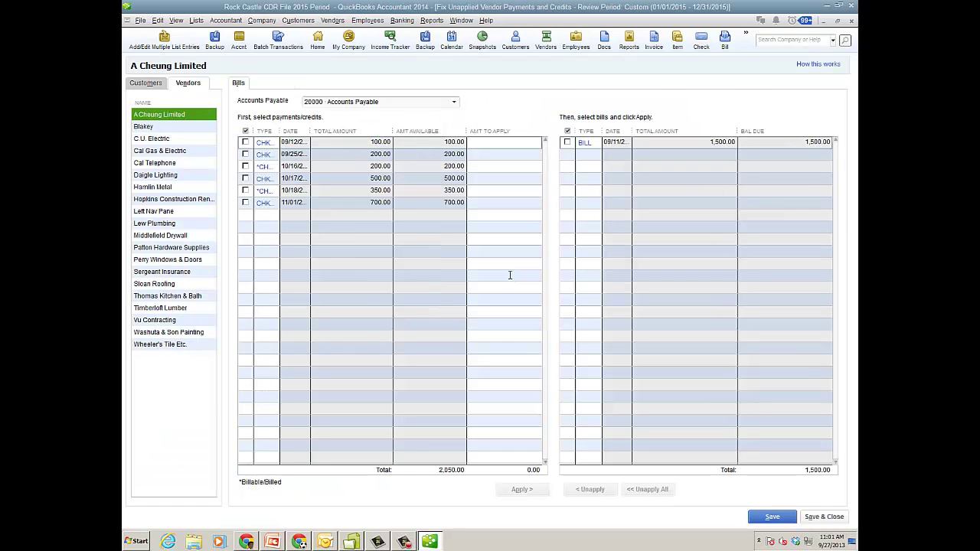
click(246, 143)
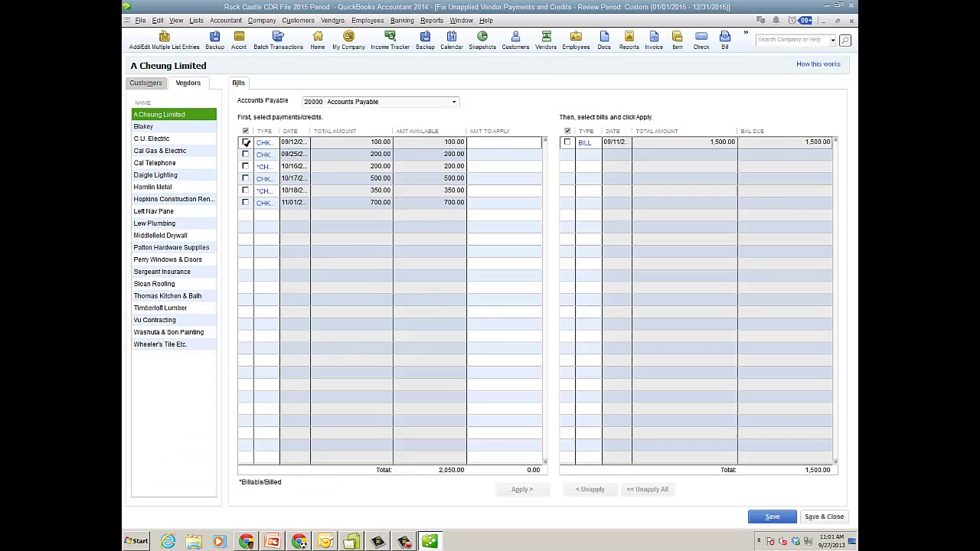
click(566, 142)
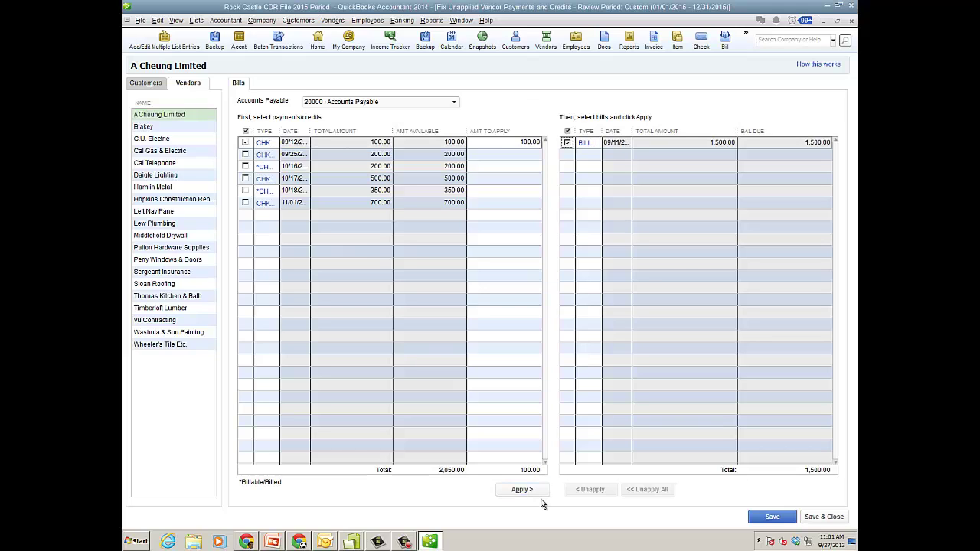
click(851, 22)
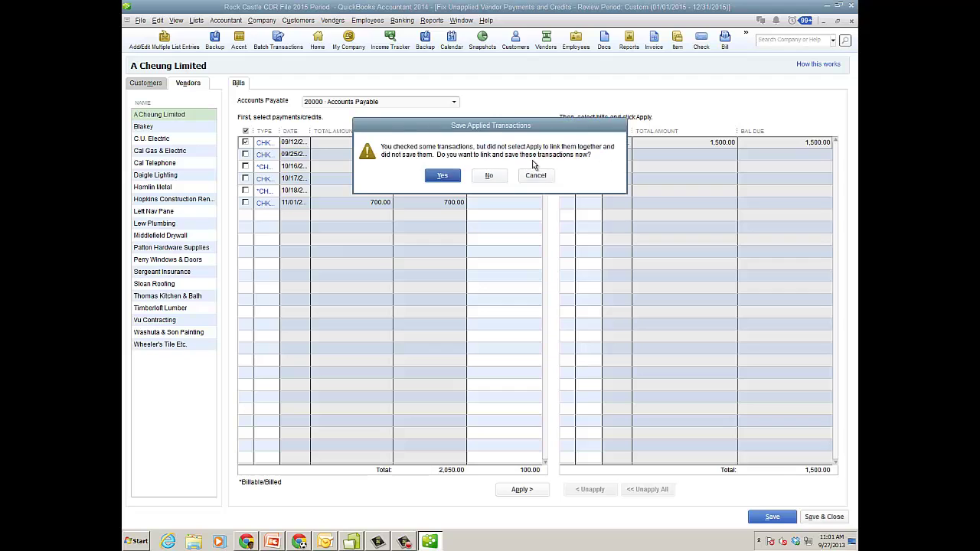
click(448, 180)
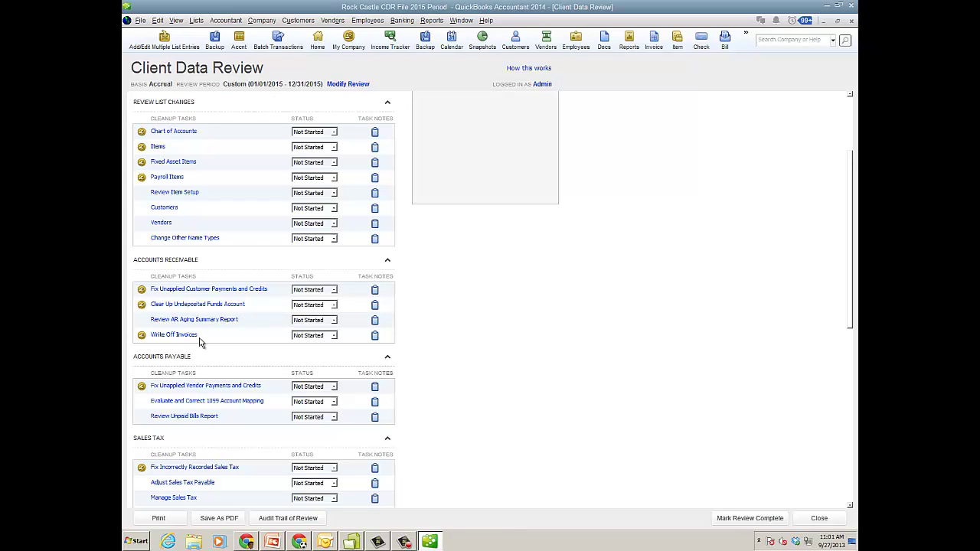
- In Fix Incorrectly Recorded Sales Tax, start voiding and replacing City of East Bayshore check 518, cancel it and close the window
scroll(437, 383, down, 3)
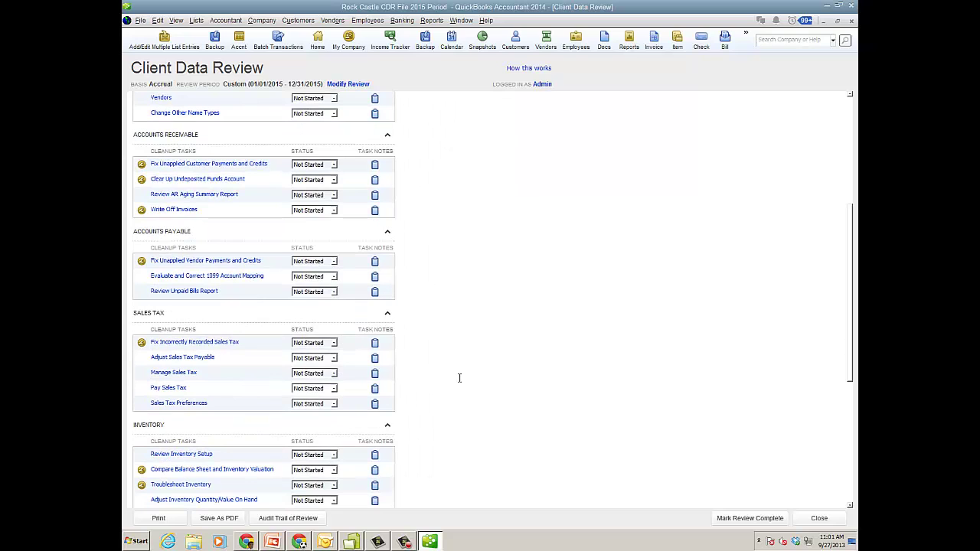
click(213, 345)
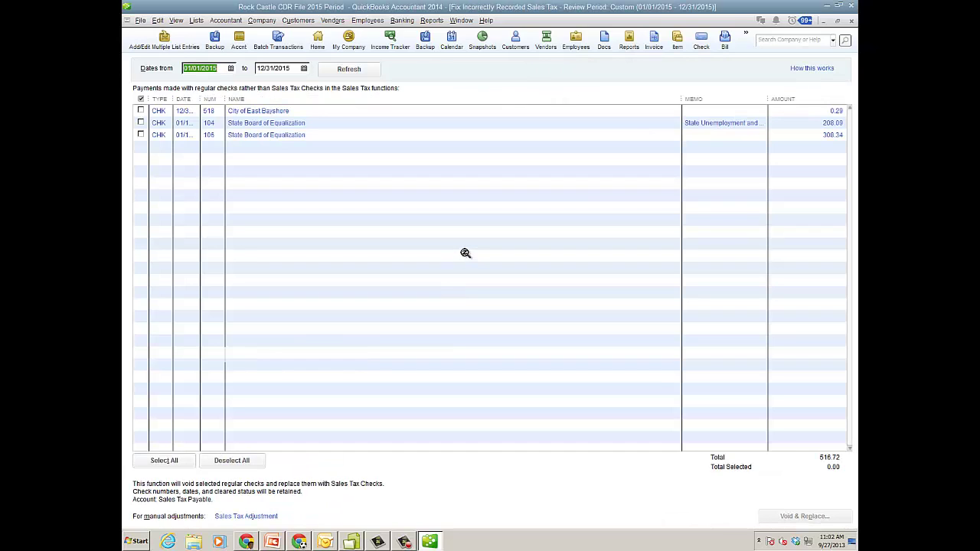
click(140, 111)
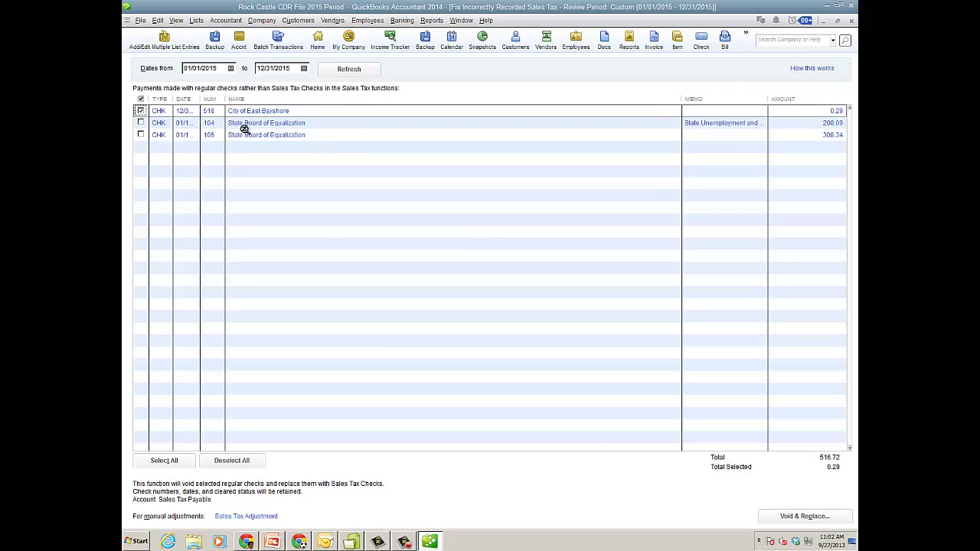
click(770, 521)
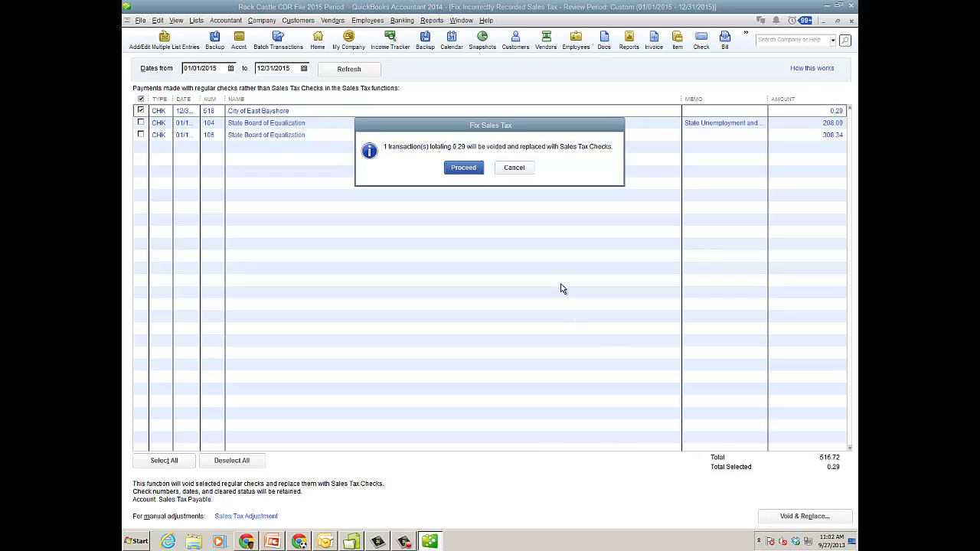
click(523, 167)
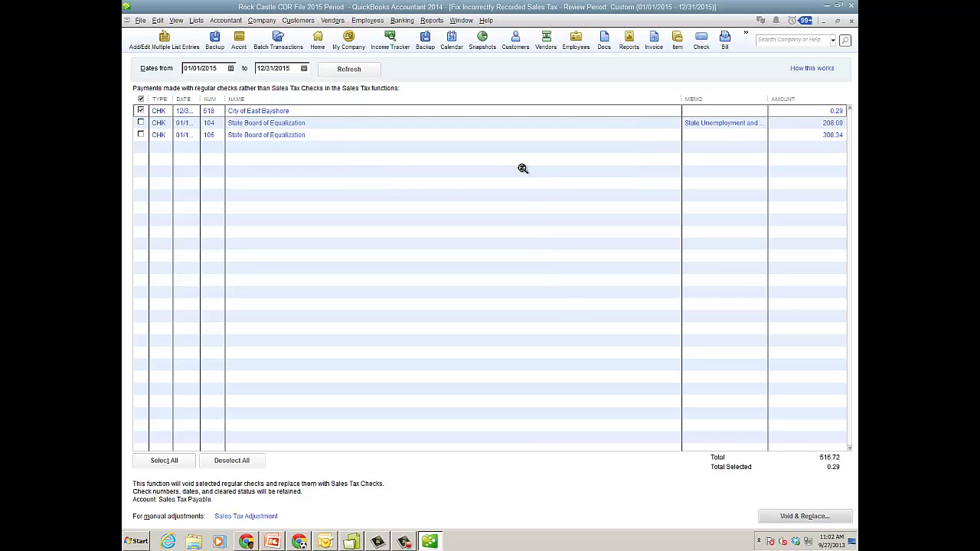
click(852, 20)
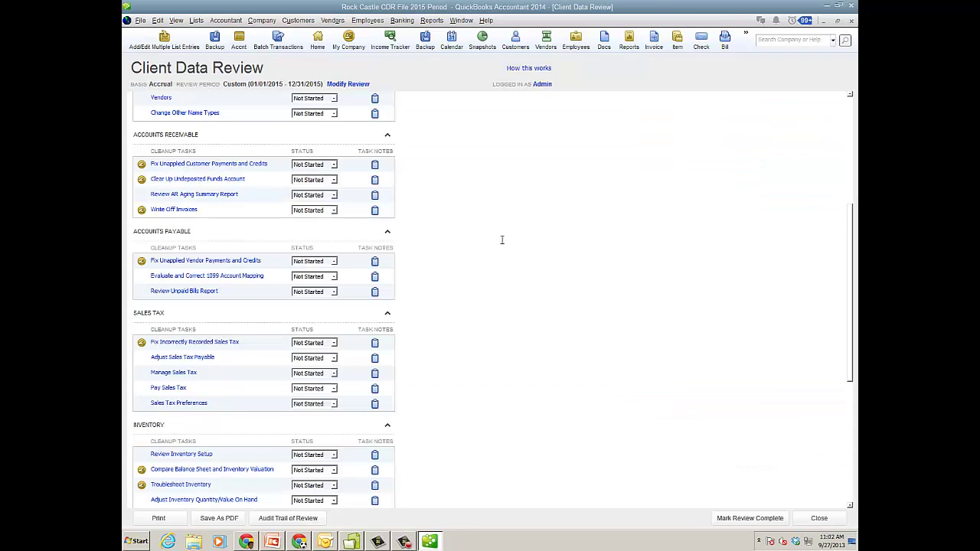
- Open Troubleshoot Inventory to view the filtered items and their negative quantity alerts, and close it
scroll(502, 276, down, 3)
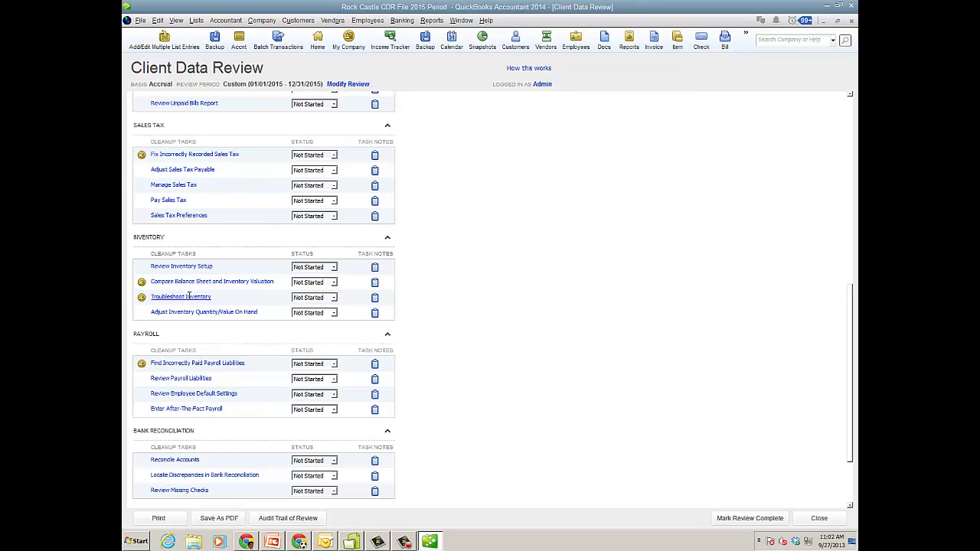
click(191, 299)
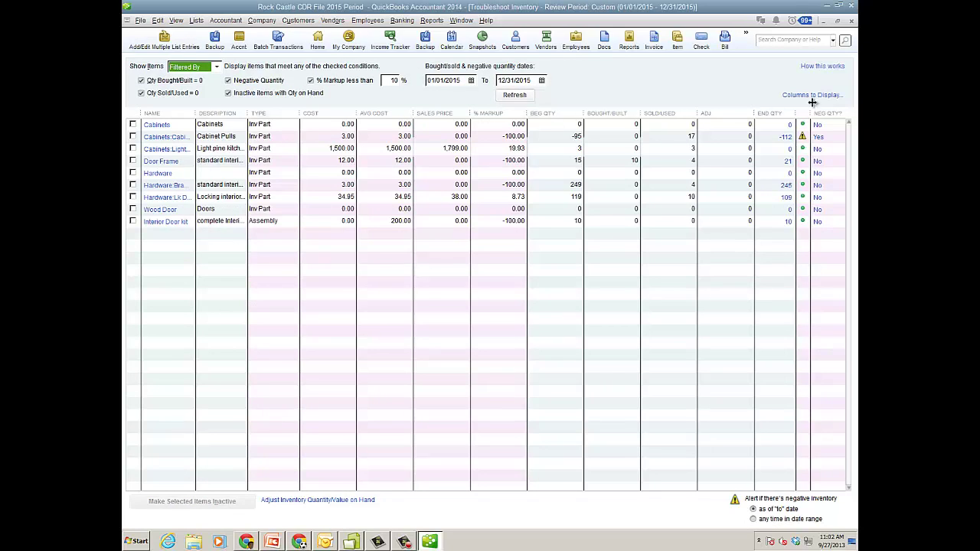
click(852, 24)
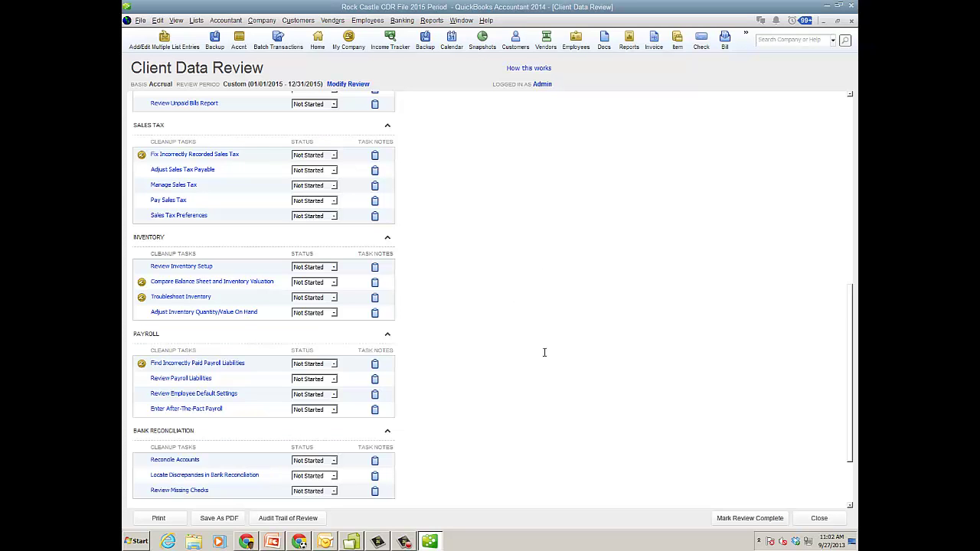
- Look through the remaining payroll, bank reconciliation and miscellaneous cleanup tasks, and close the Client Data Review
scroll(546, 353, down, 5)
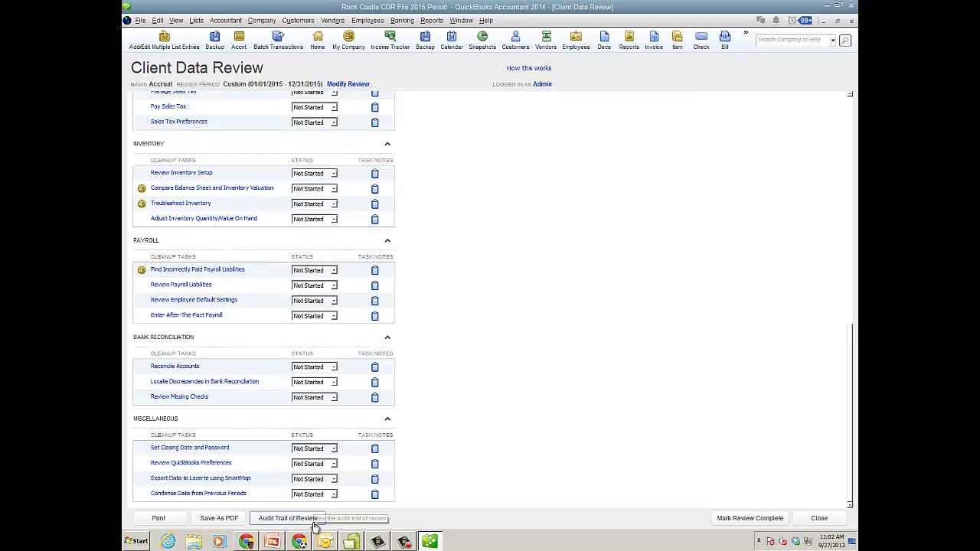
scroll(558, 372, up, 10)
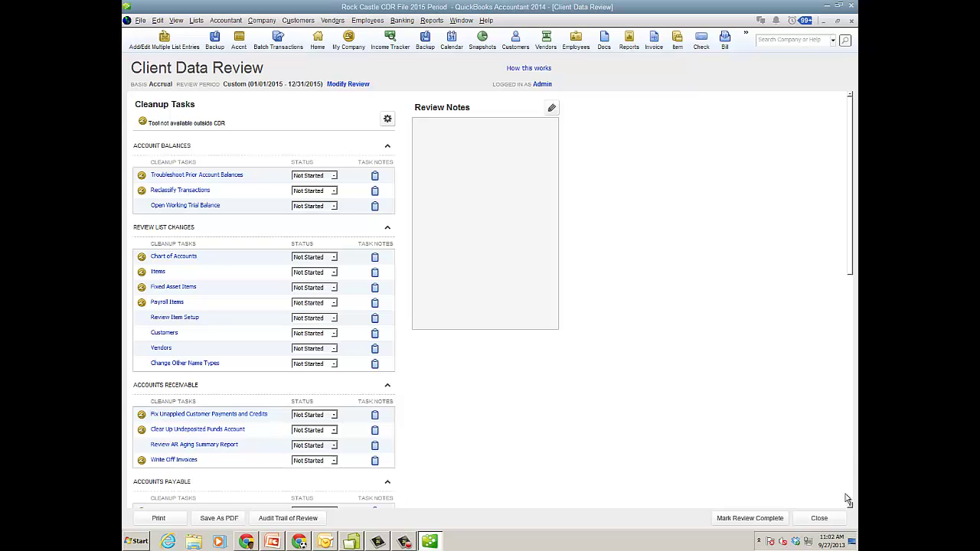
click(820, 518)
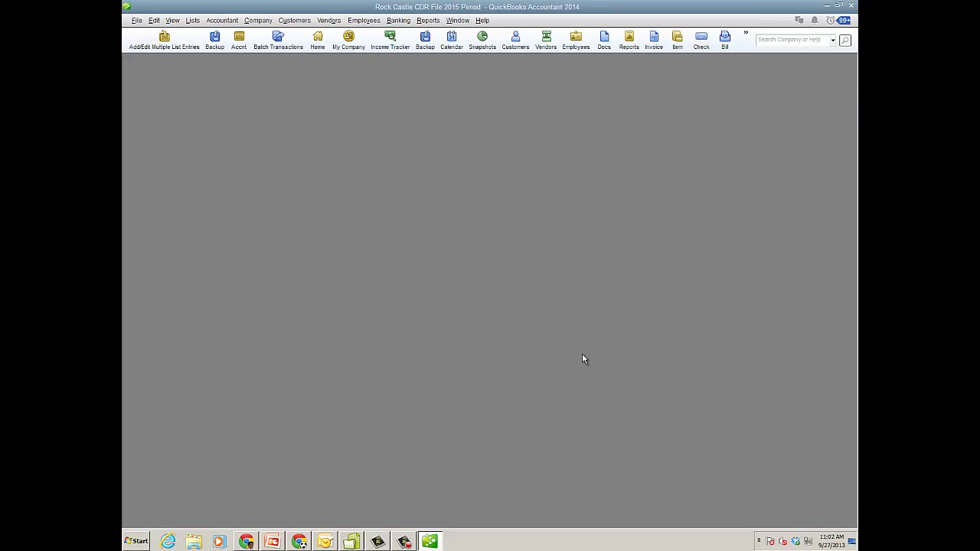
- Open Send General Journal Entries, select all of last fiscal year's journal entries for sending, and cancel without sending them
click(260, 21)
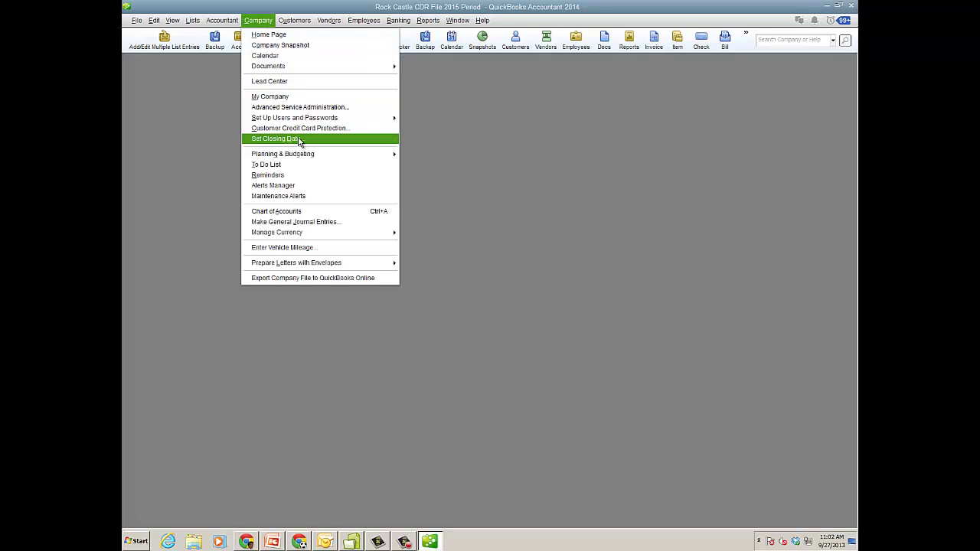
click(475, 134)
click(220, 23)
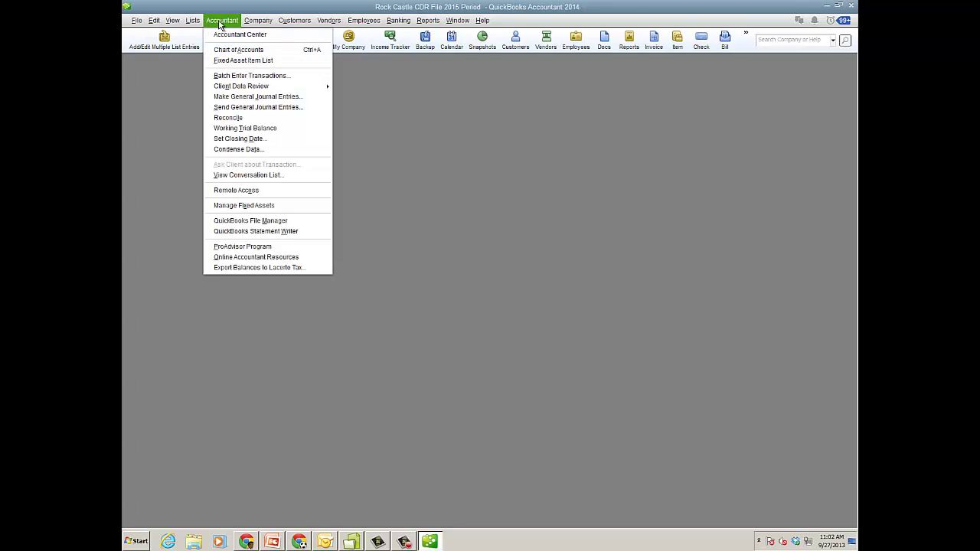
mouse_move(263, 88)
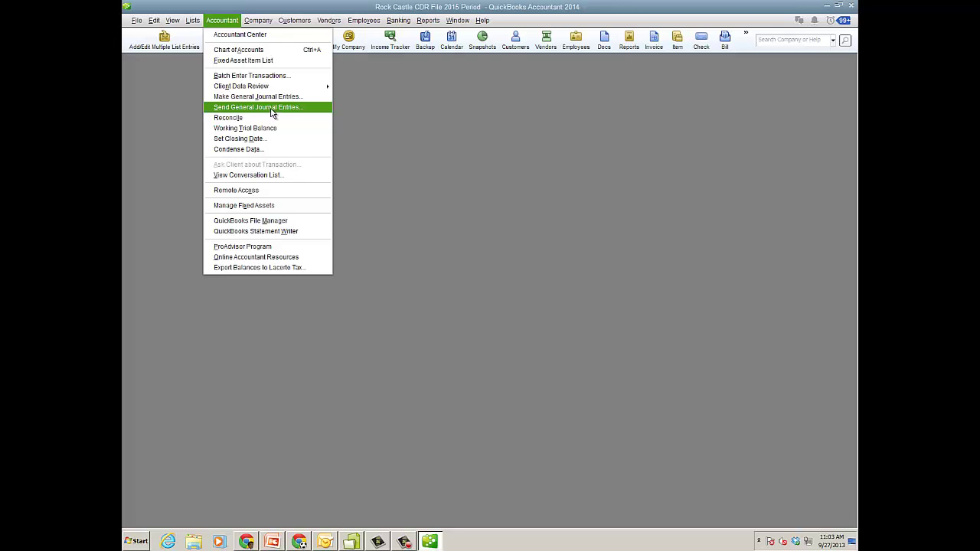
click(271, 109)
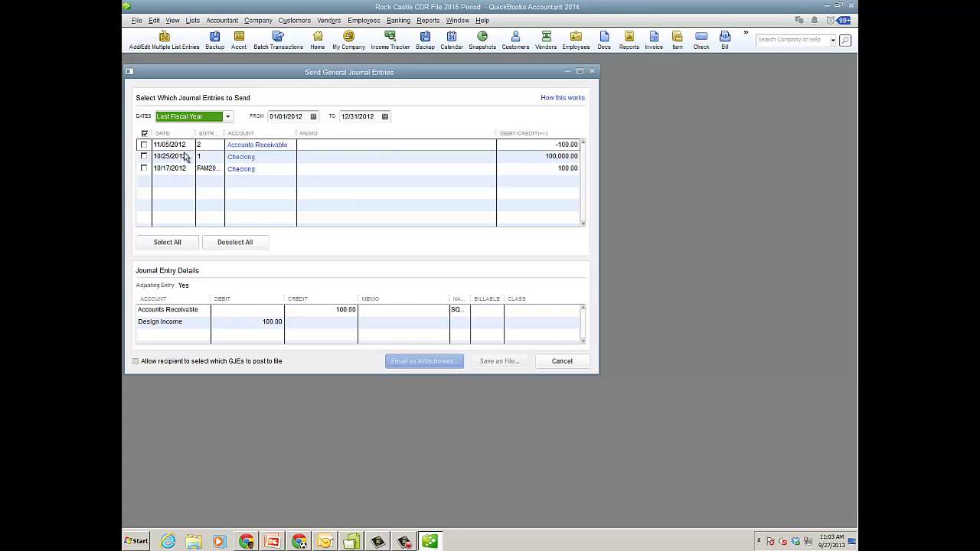
click(164, 243)
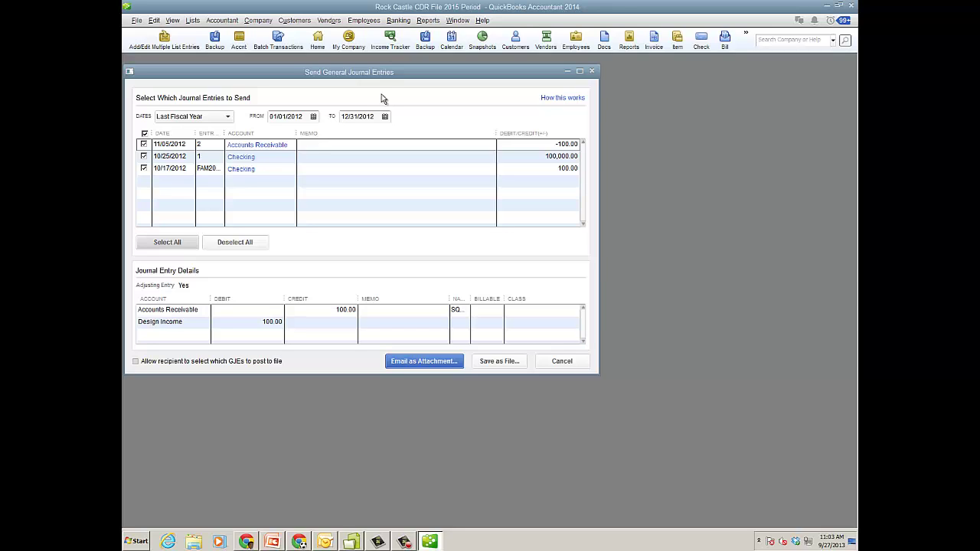
drag(414, 77, 428, 74)
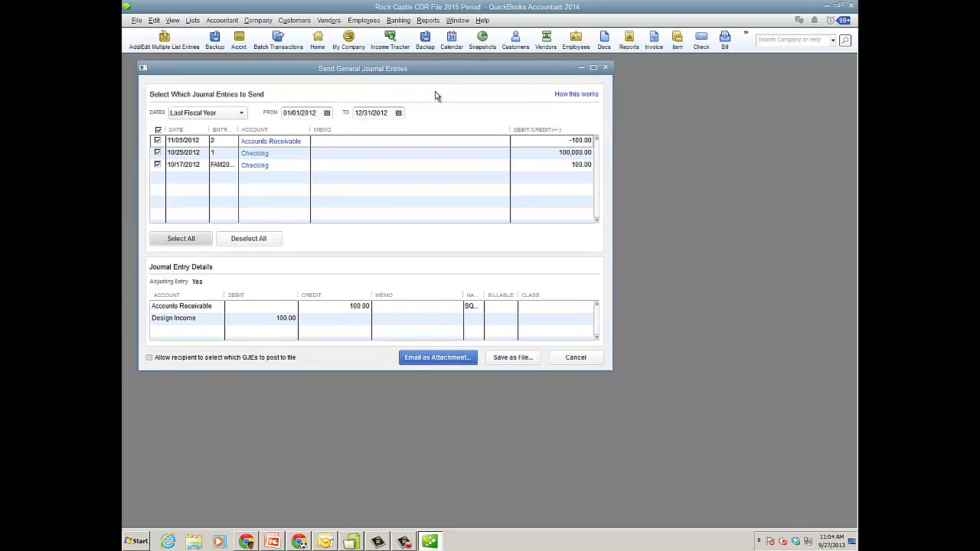
click(575, 358)
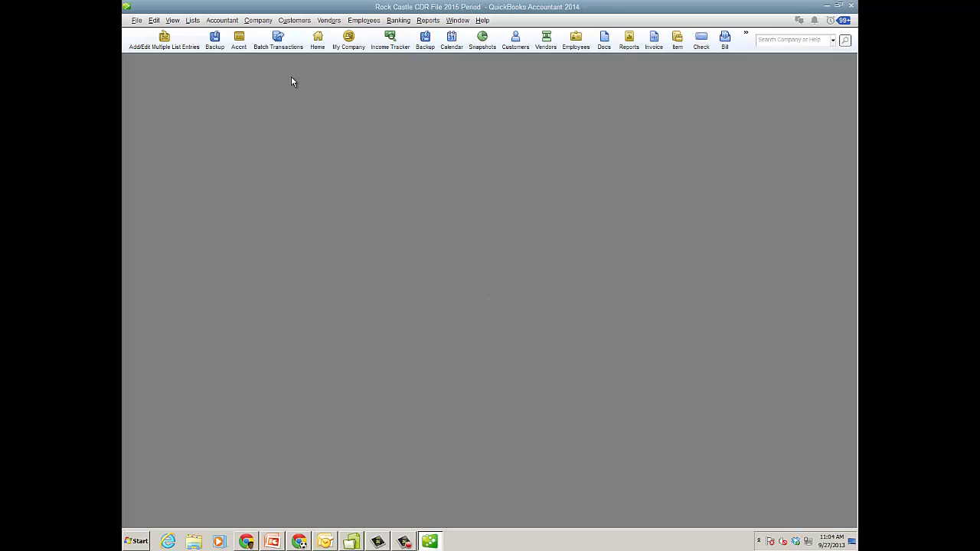
- Open Batch Enter Transactions and enlarge its window to give the checks grid more room
click(224, 20)
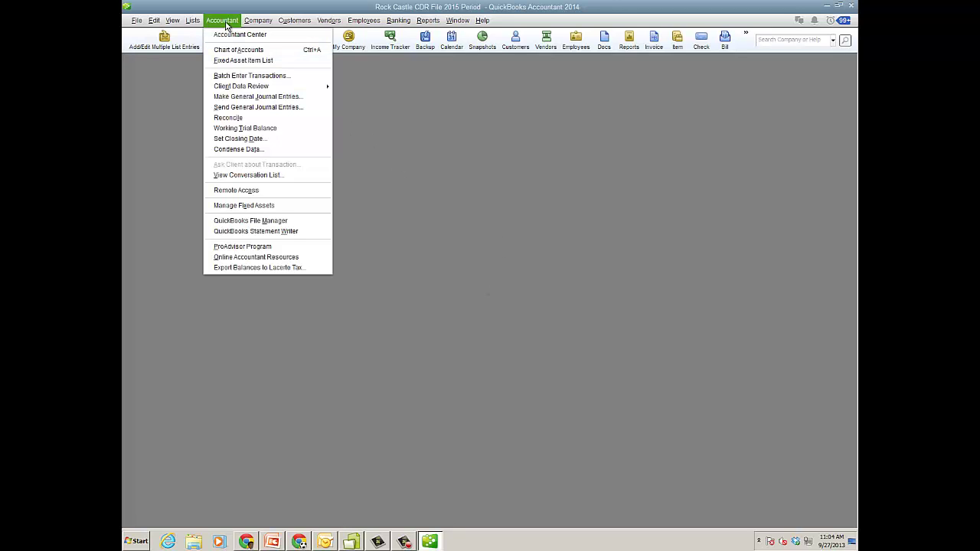
click(251, 76)
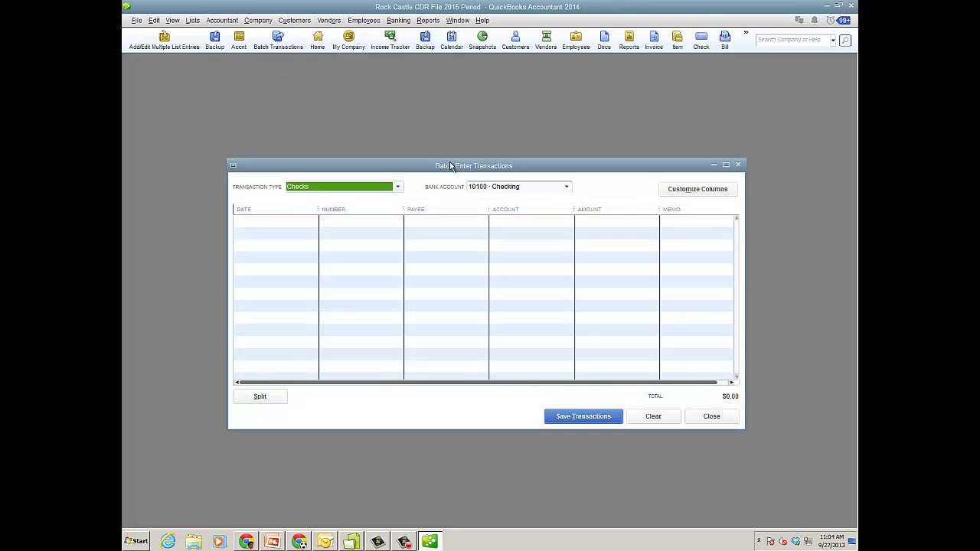
drag(450, 166, 381, 95)
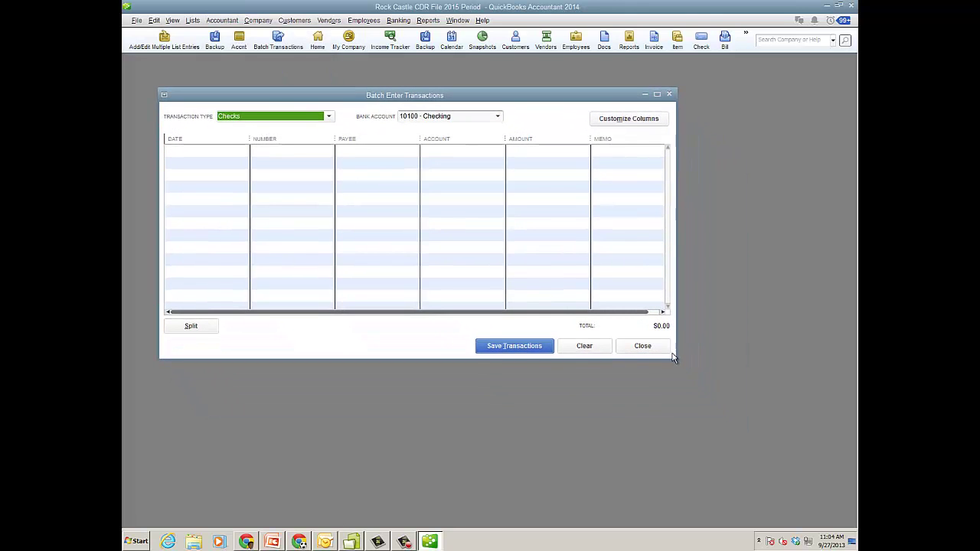
drag(676, 360, 781, 461)
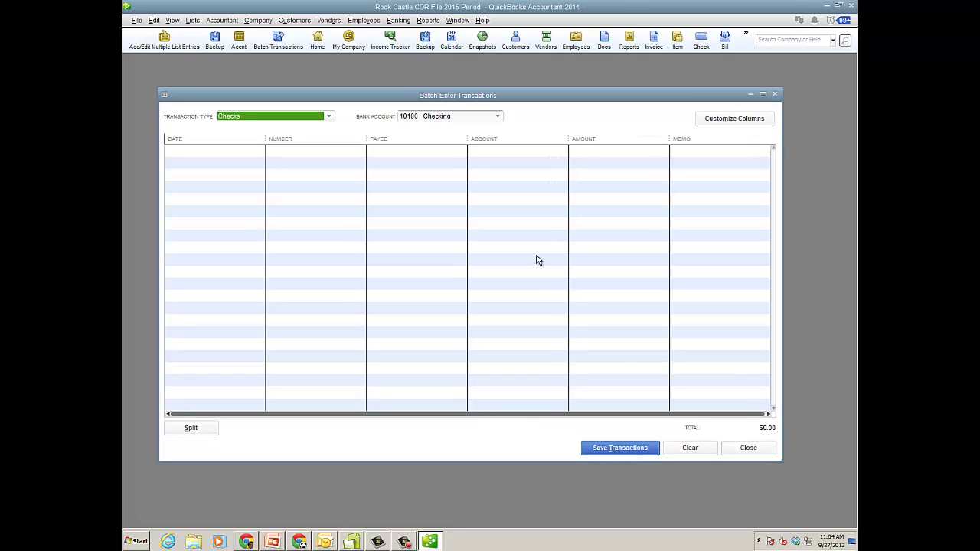
- Enter check 1431 dated 09/27/2013 to A Cheung Limited for 200.00, keeping the prefilled Job Expenses account
click(228, 152)
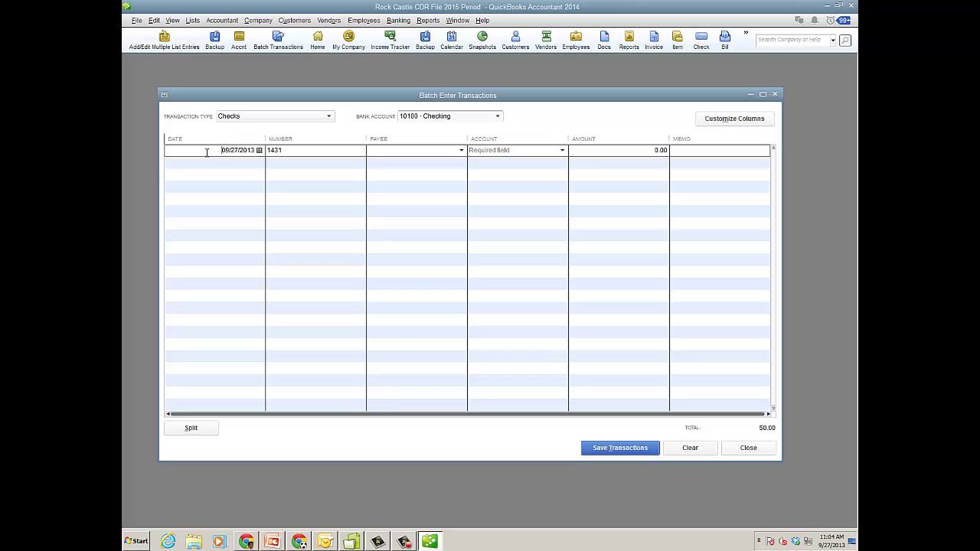
key(Tab)
key(Tab)
text(A)
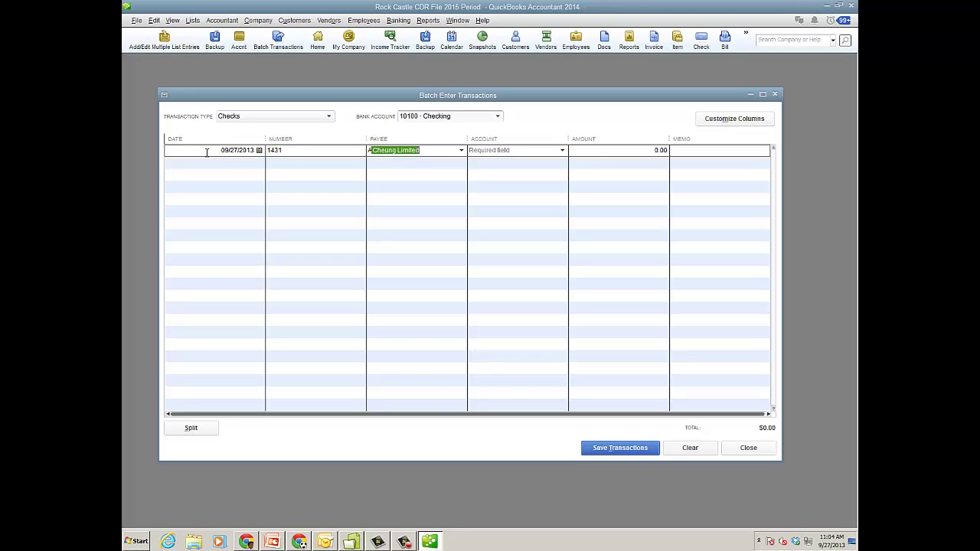
key(Tab)
key(Tab)
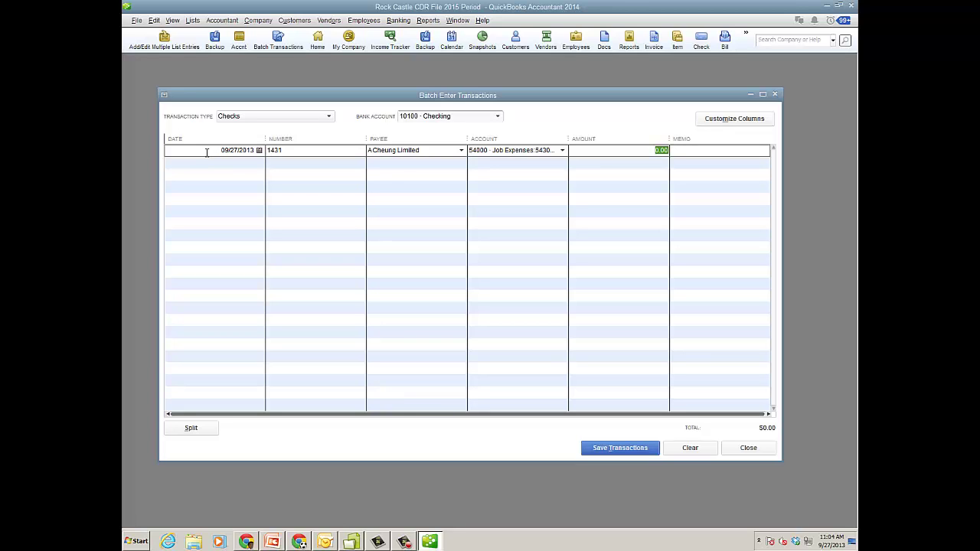
text(200)
key(Return)
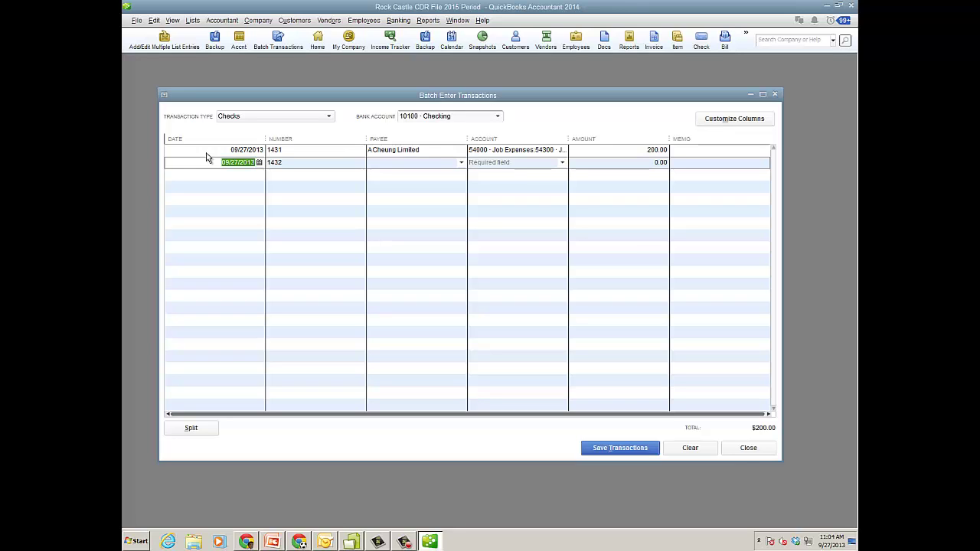
- Switch the batch transaction type to Invoices & Credit Memos without recording the unsaved checks, and start the first invoice row
click(328, 116)
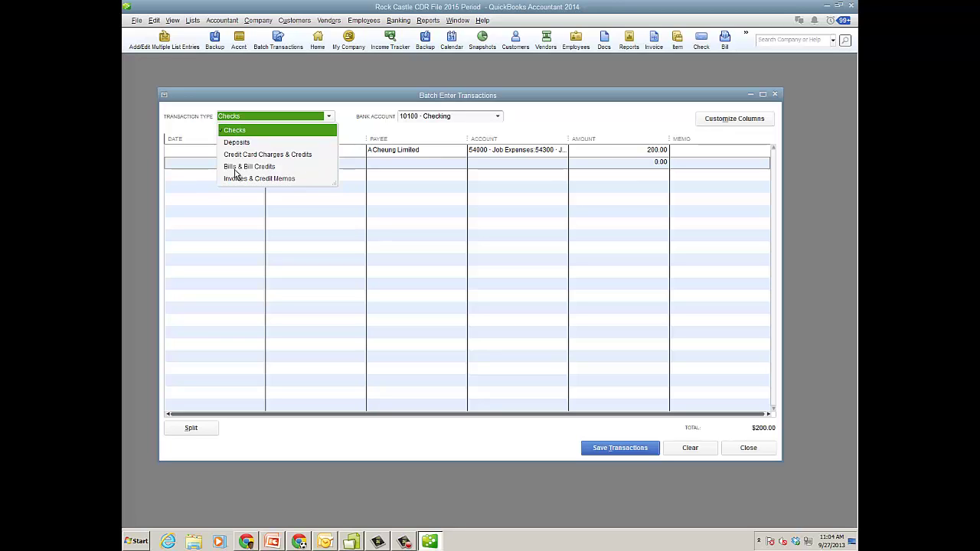
click(297, 179)
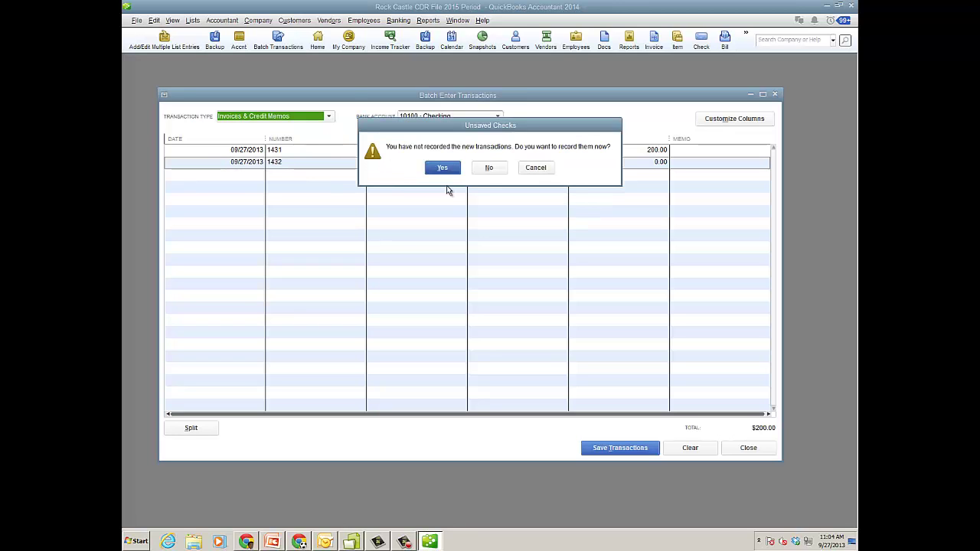
click(490, 168)
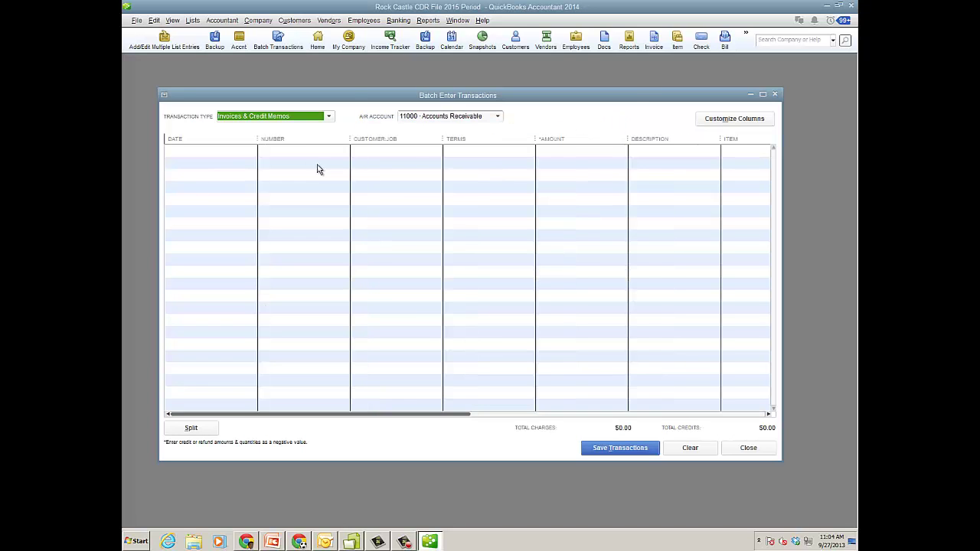
click(205, 156)
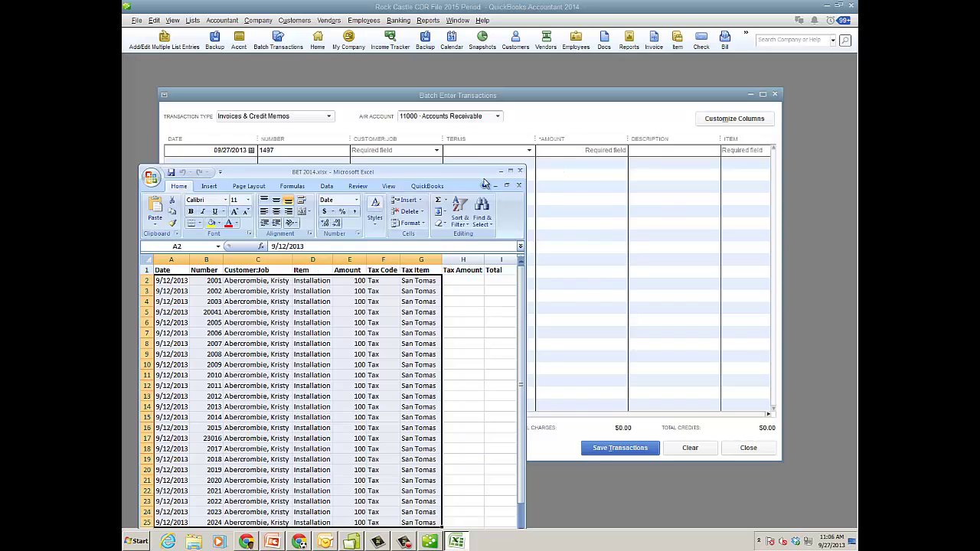
- Customize the invoice columns by removing Terms, Description, Qty and Rate and moving Item directly before Amount
drag(476, 175, 579, 242)
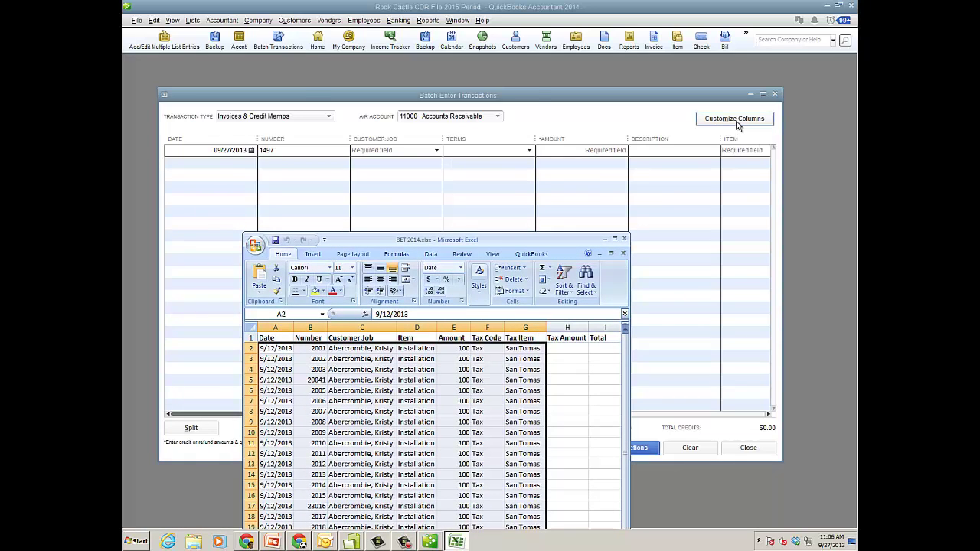
click(737, 120)
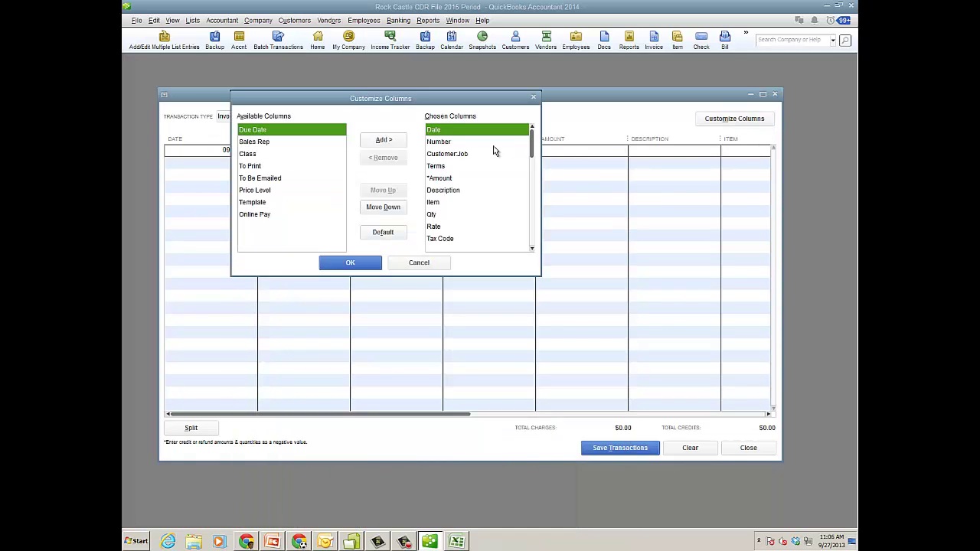
click(442, 167)
click(389, 158)
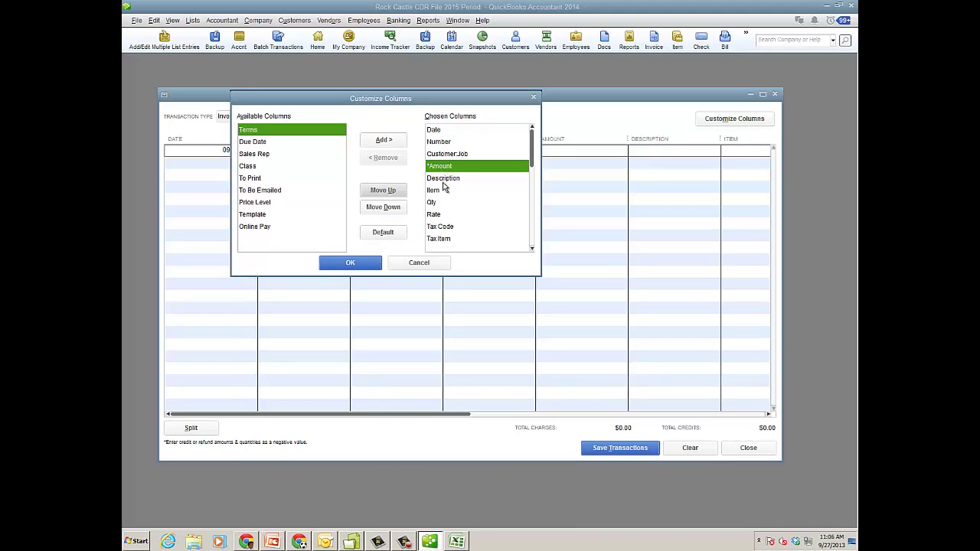
click(433, 190)
click(383, 191)
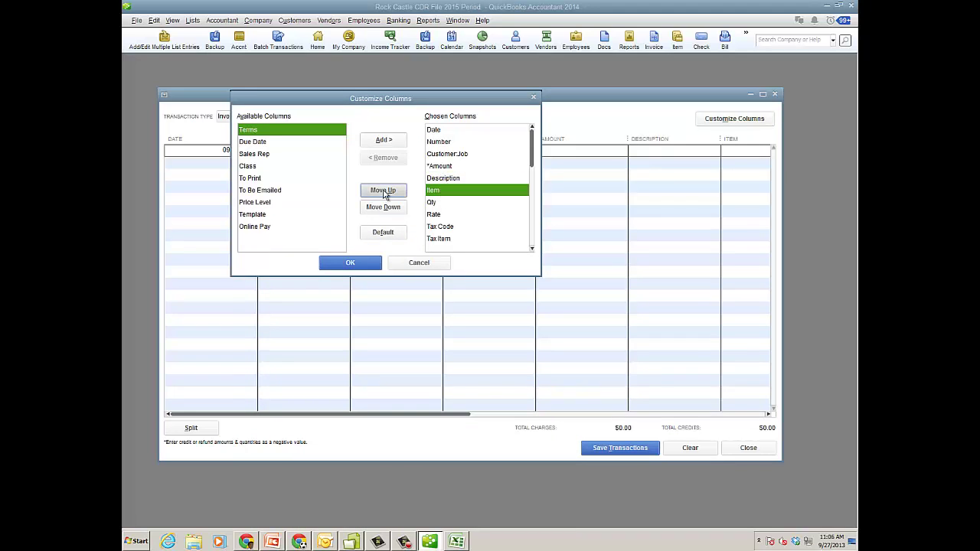
click(383, 192)
click(433, 192)
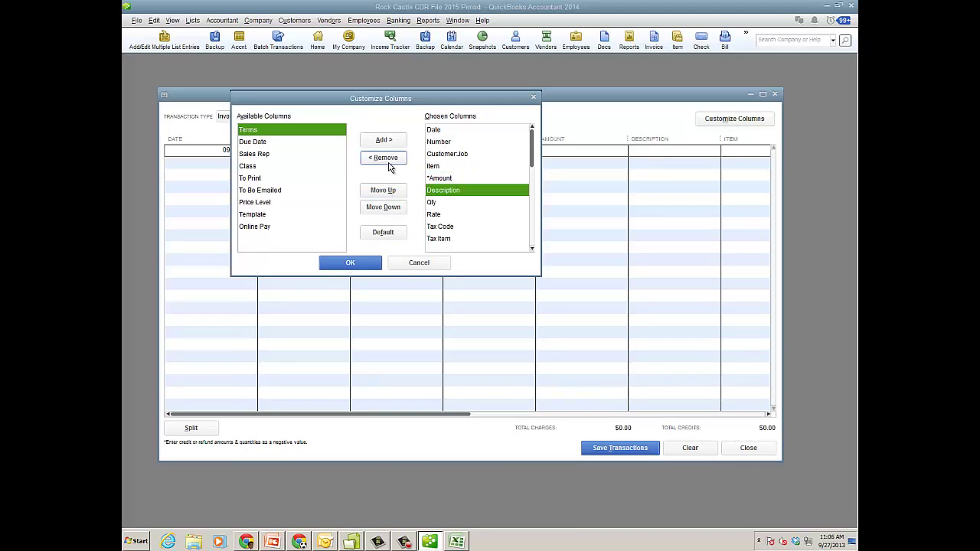
click(388, 160)
click(383, 159)
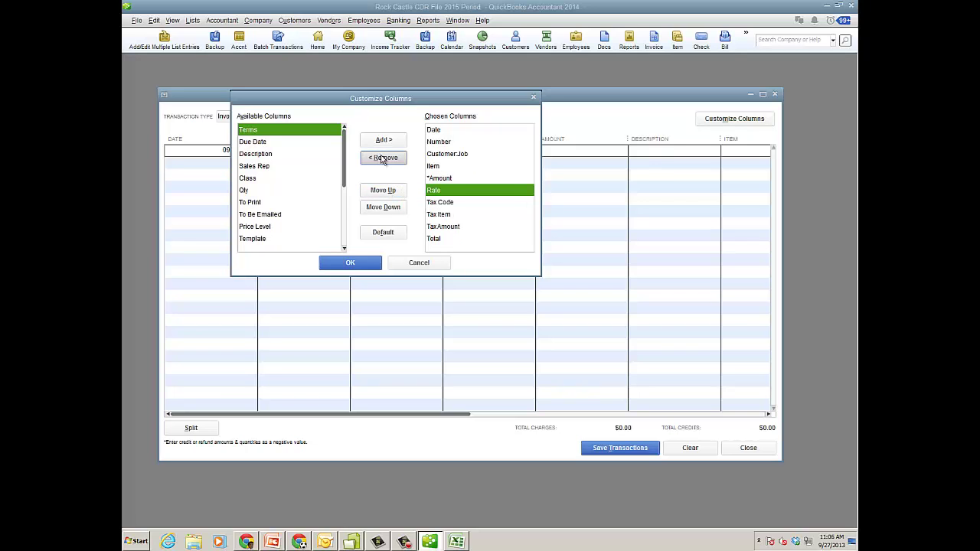
click(382, 159)
click(354, 263)
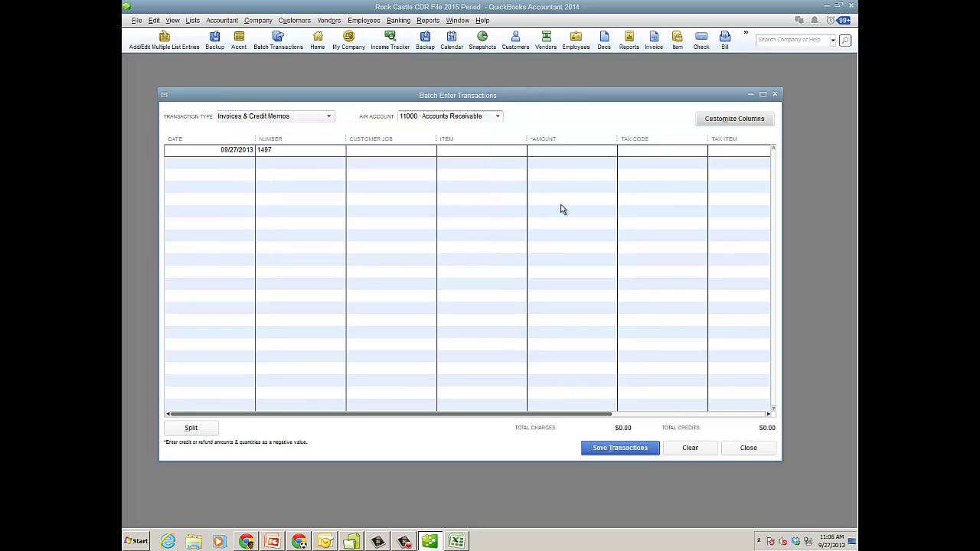
- Copy the selected invoice rows from BET 2014.xlsx in Excel and paste them into the batch grid starting at the first row's date
drag(557, 95, 534, 88)
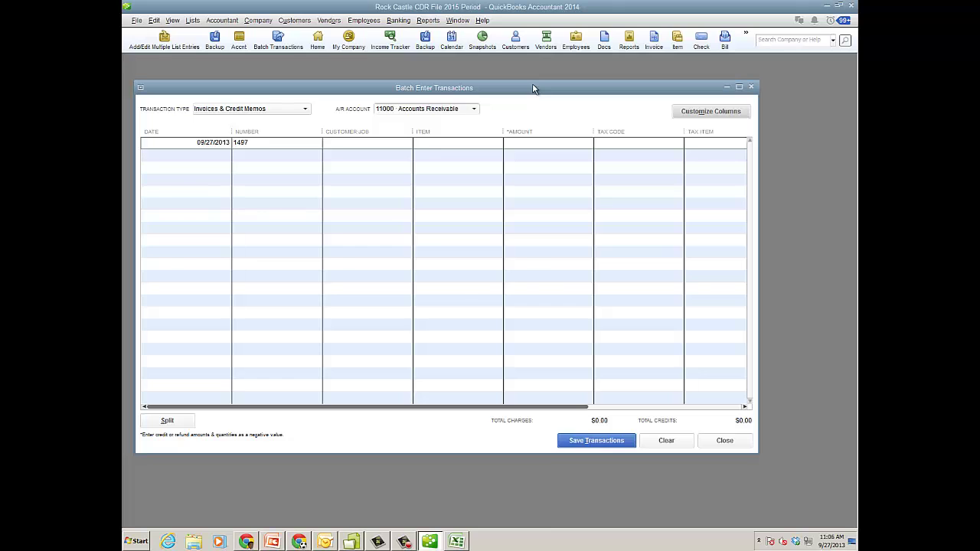
key(alt+Tab)
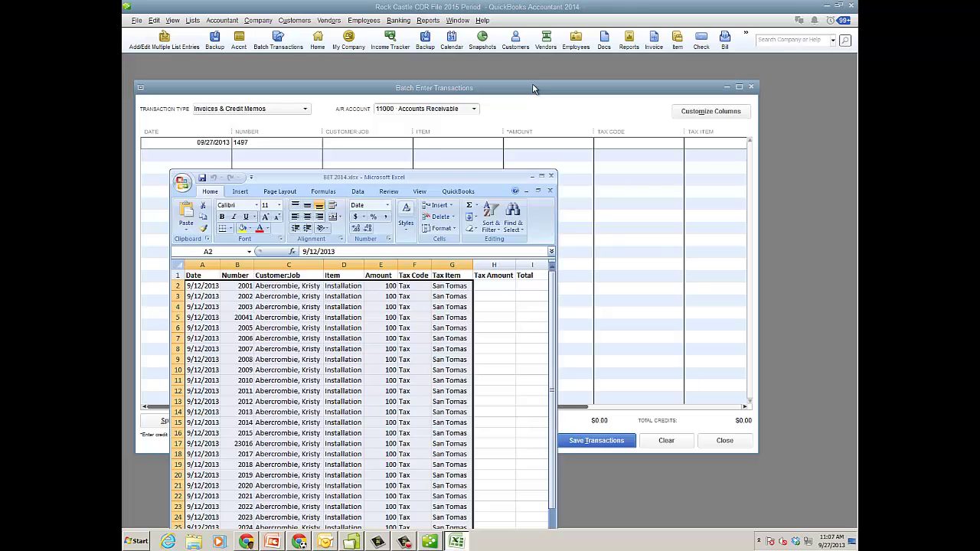
right_click(299, 315)
click(326, 332)
click(185, 142)
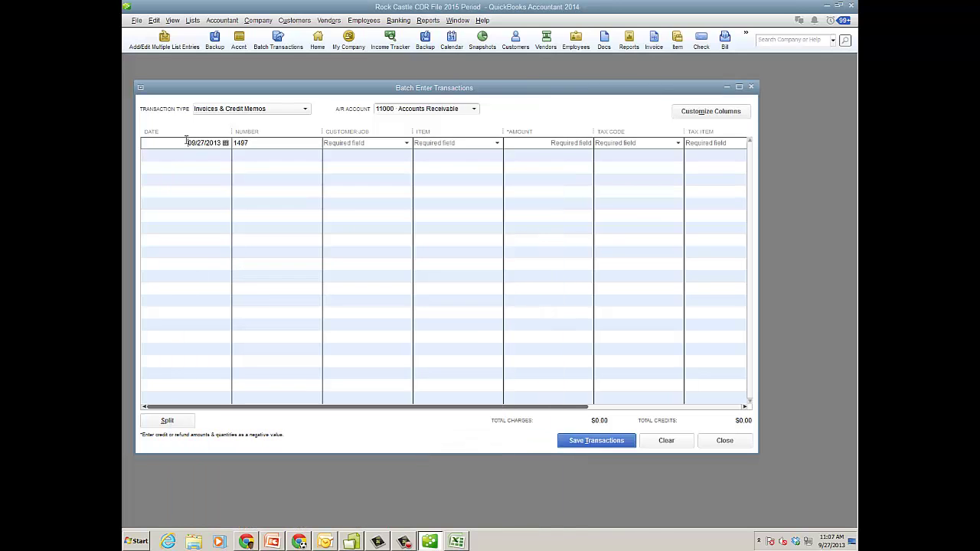
key(ctrl+v)
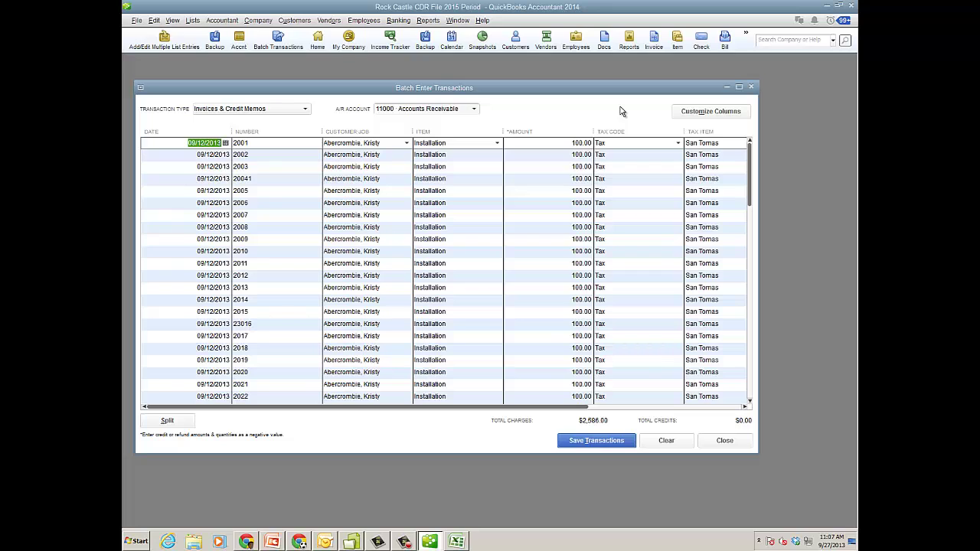
- Clear the pasted invoices without saving them and close Batch Enter Transactions
click(678, 439)
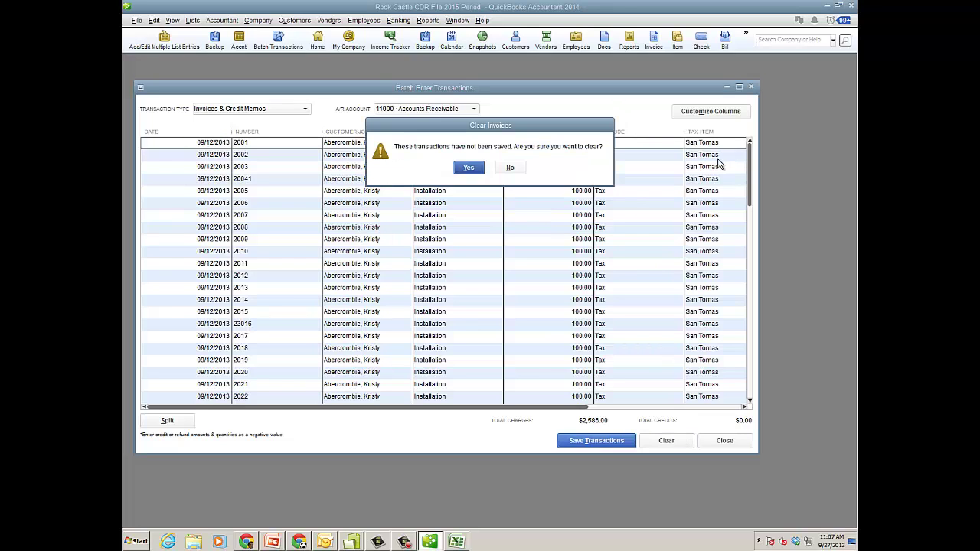
click(469, 168)
click(751, 86)
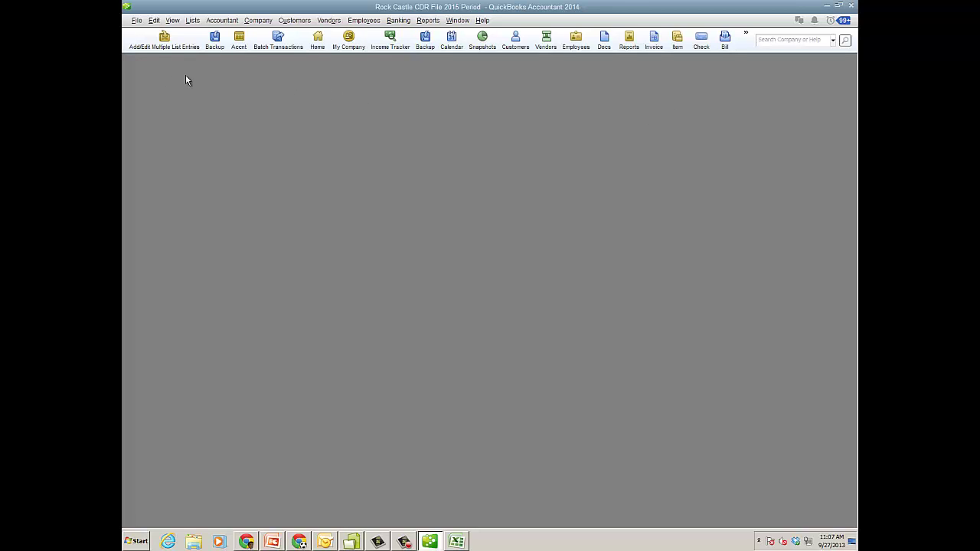
- Start Condense Data and choose to remove transactions outside the date range 01/01/2012 to 12/31/2012
click(136, 19)
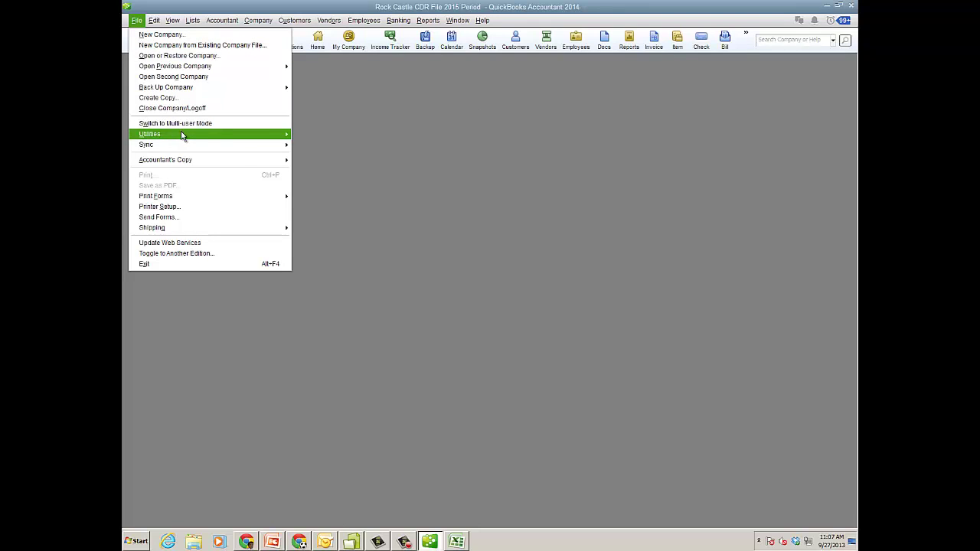
mouse_move(182, 135)
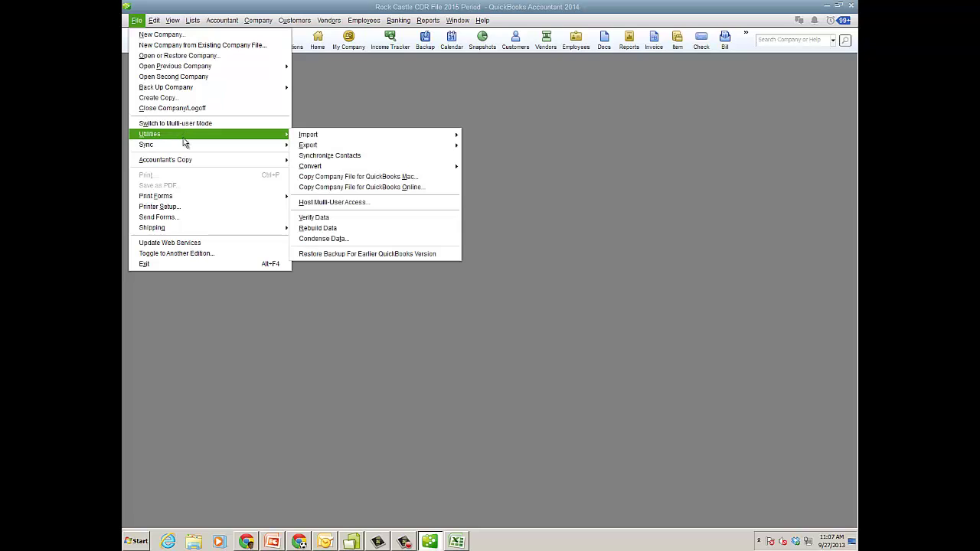
click(331, 239)
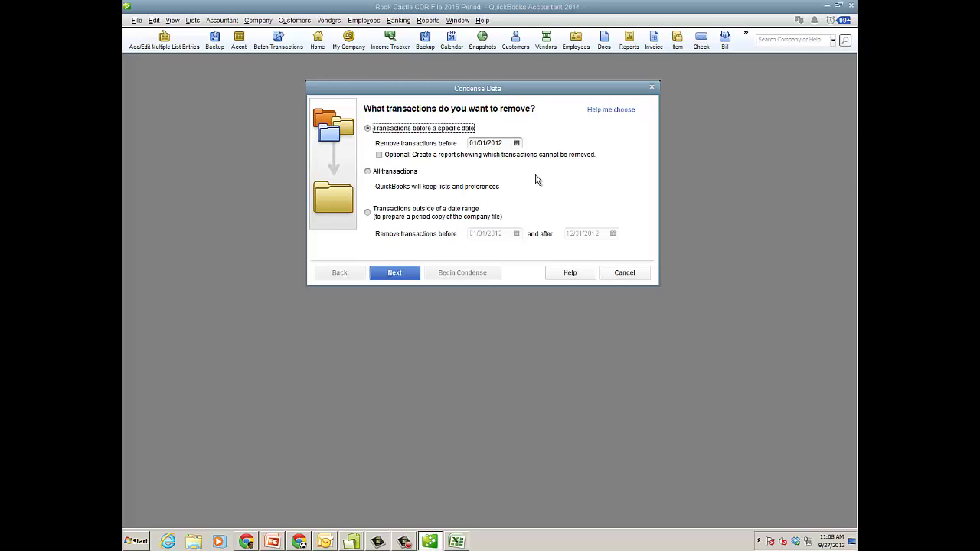
click(368, 212)
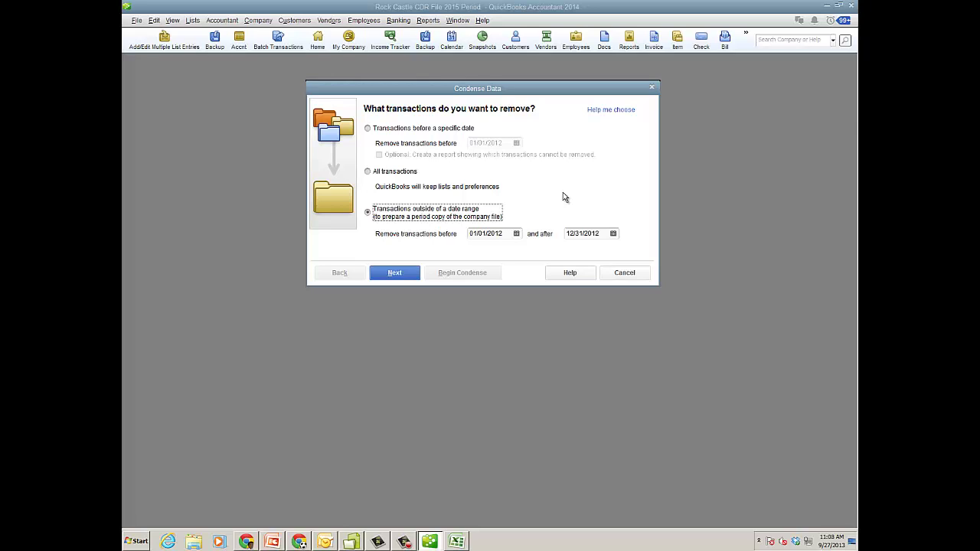
click(414, 276)
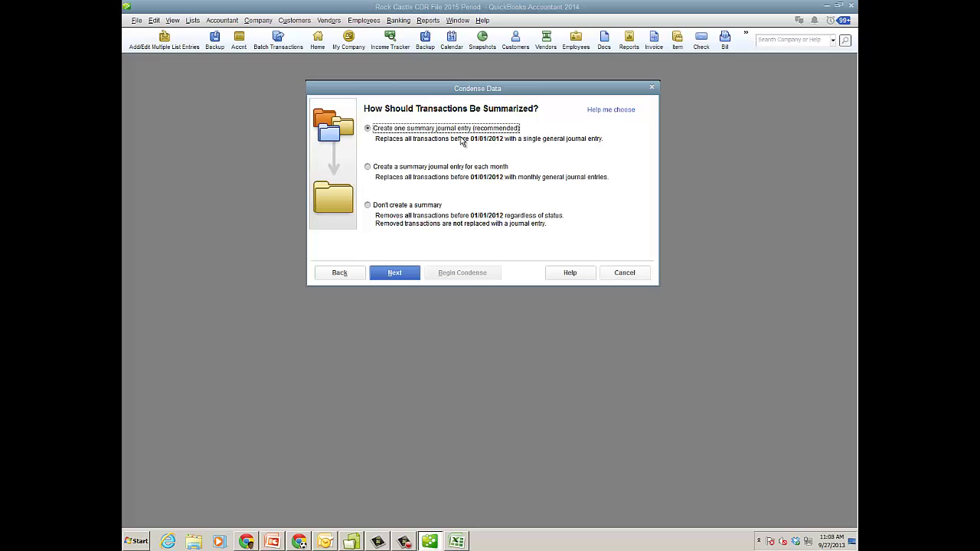
- Choose one summary journal entry, summarized inventory transactions, and the recommended removal of all listed transaction types for condensing
click(369, 206)
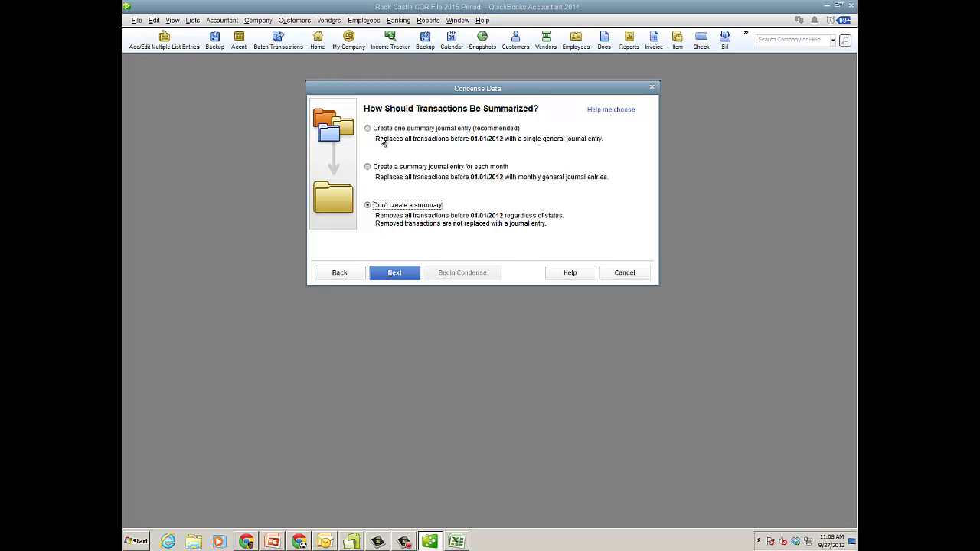
click(367, 130)
click(395, 273)
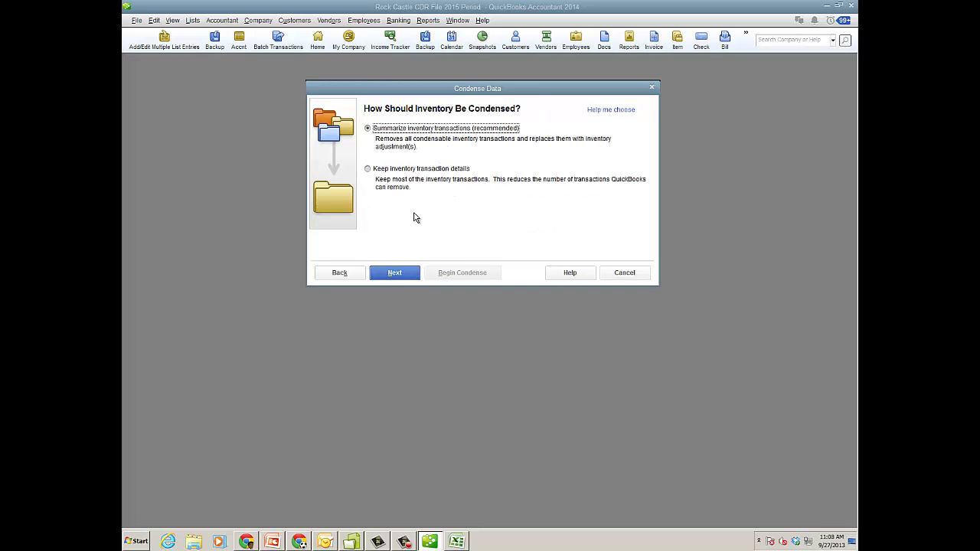
click(413, 276)
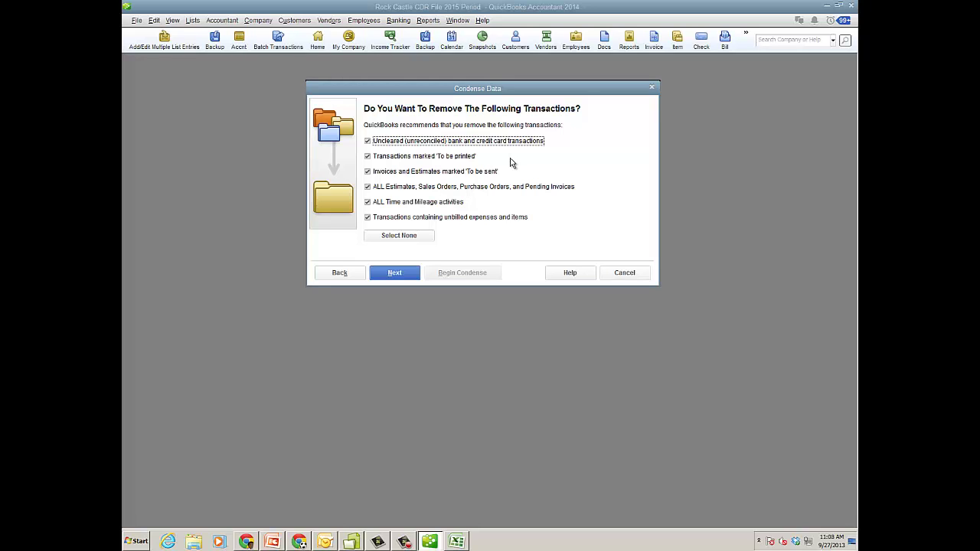
click(411, 277)
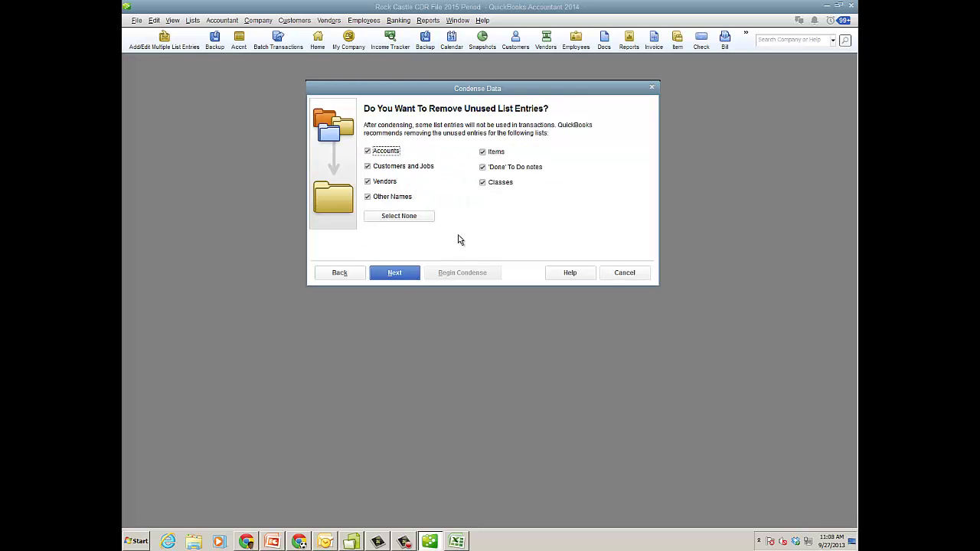
- Return to the transaction summary choice, confirm Don't create a summary, and cancel Condense Data without condensing
click(354, 276)
click(354, 277)
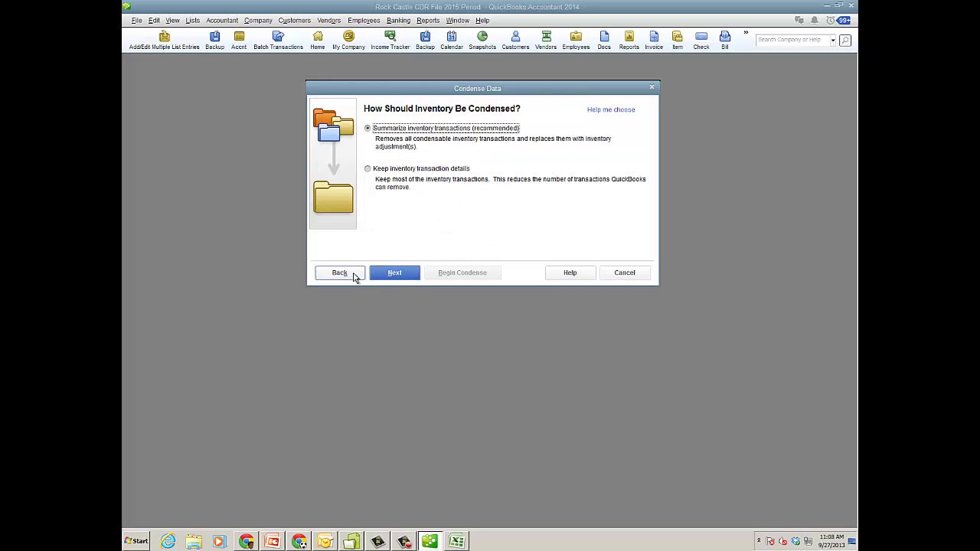
click(355, 277)
click(367, 207)
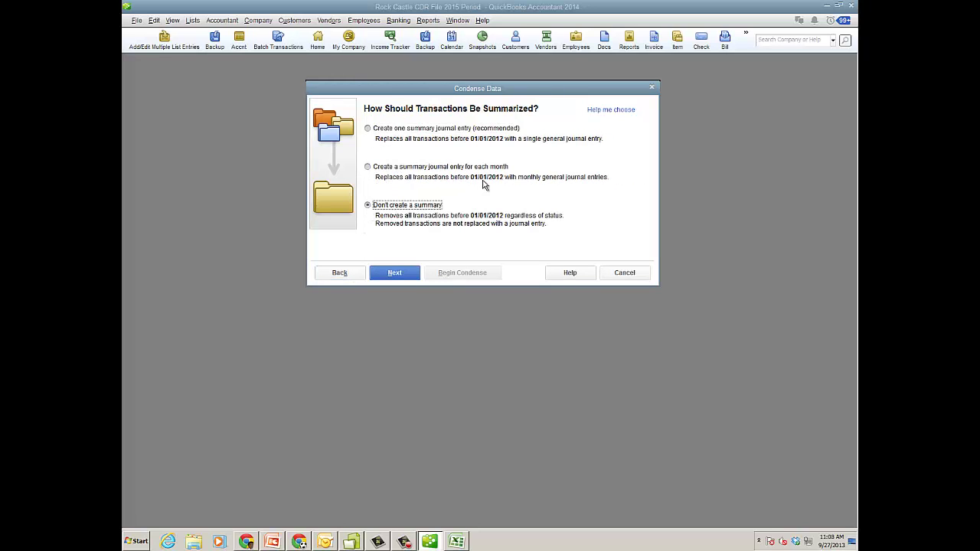
click(395, 273)
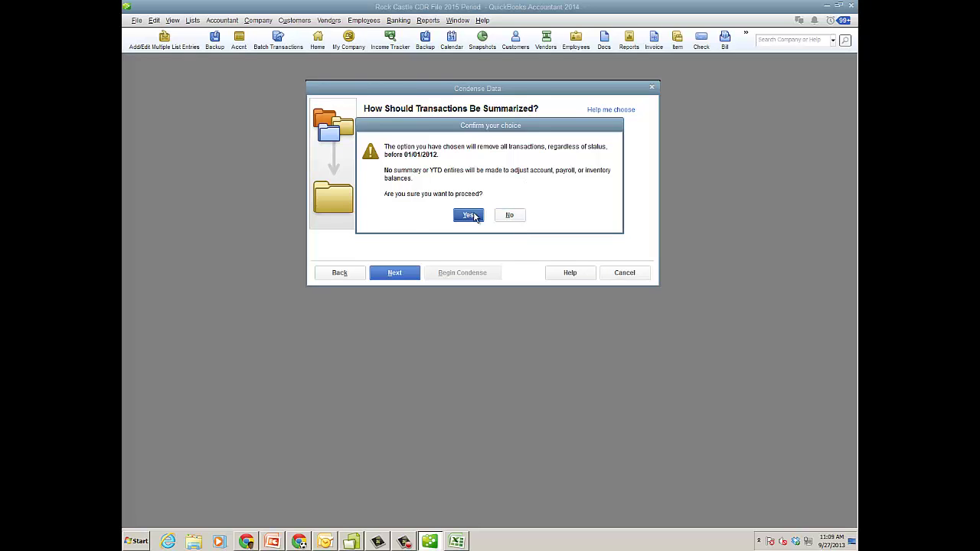
click(510, 215)
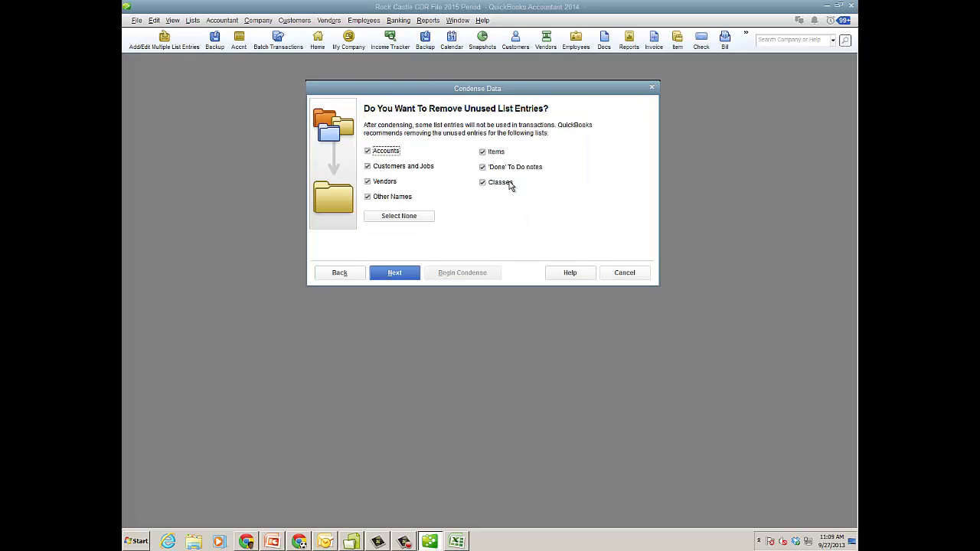
click(626, 272)
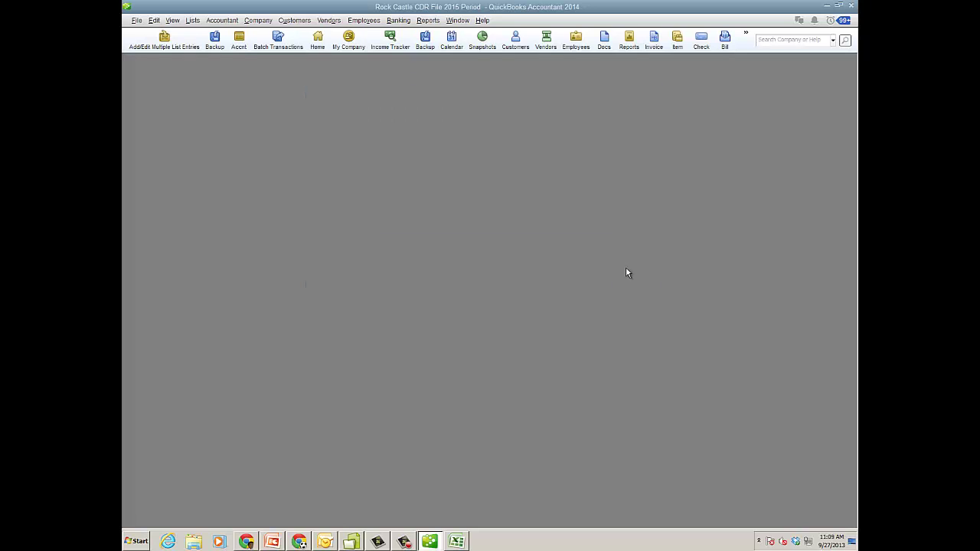
- View the industry-specific QuickBooks editions available for toggling and cancel without switching edition
click(137, 20)
click(189, 254)
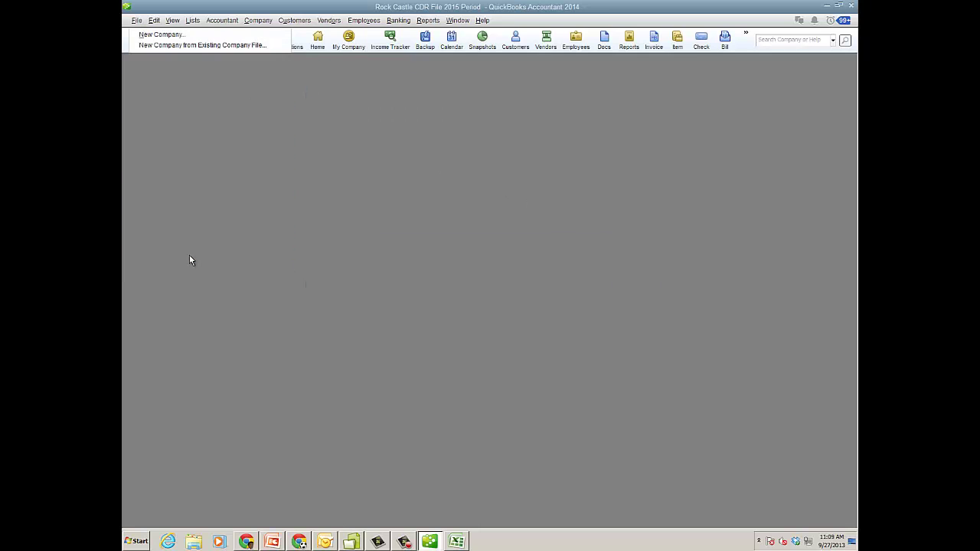
drag(508, 48, 538, 132)
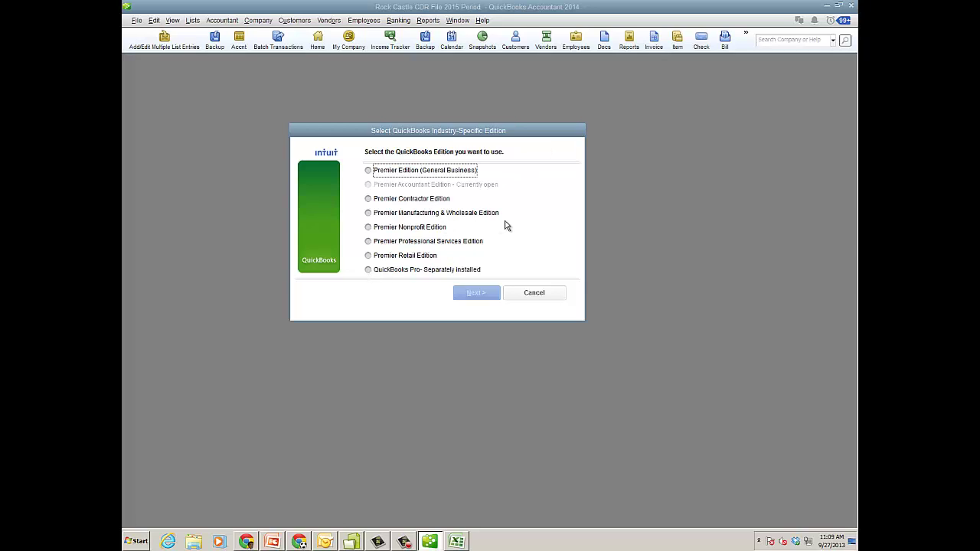
click(556, 295)
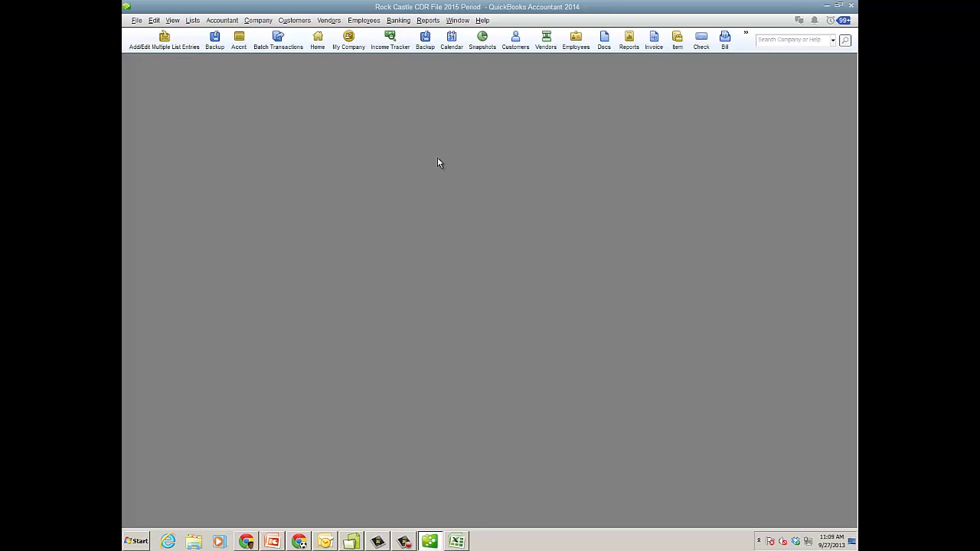
click(137, 20)
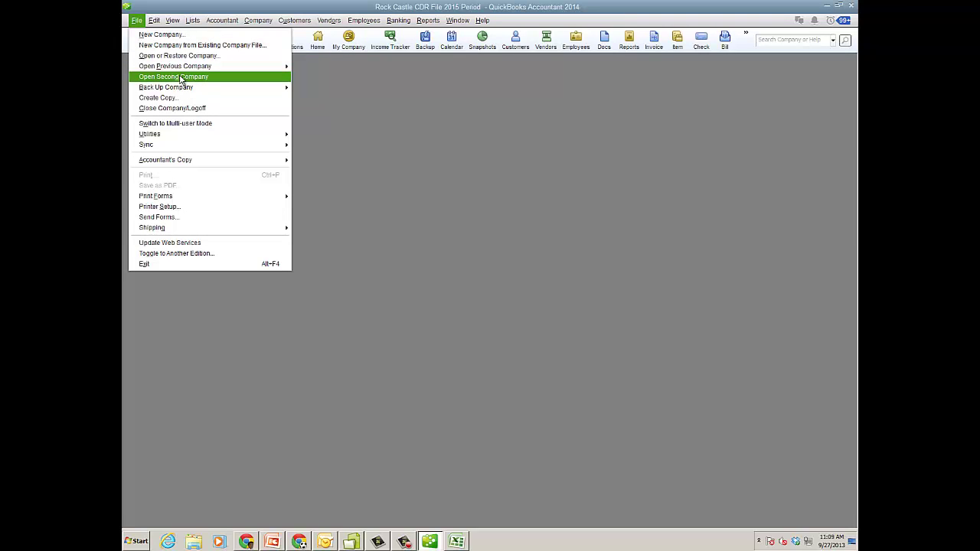
click(418, 120)
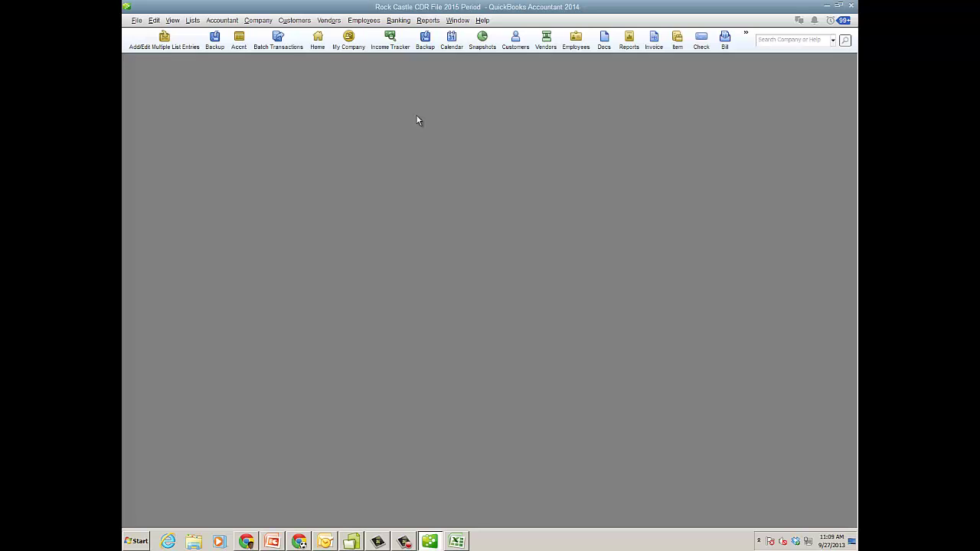
- Bring up the previous entry in Make General Journal Entries and enlarge the window
click(222, 20)
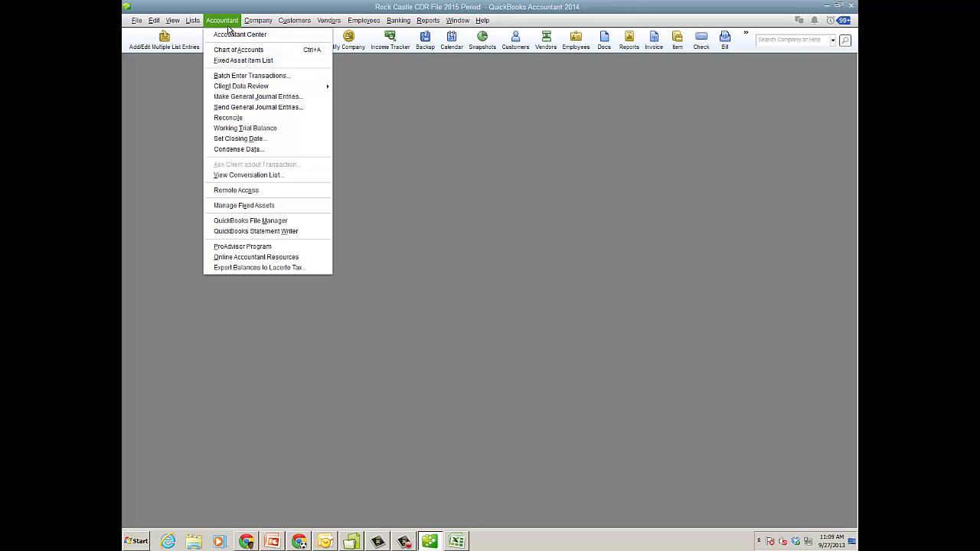
click(260, 97)
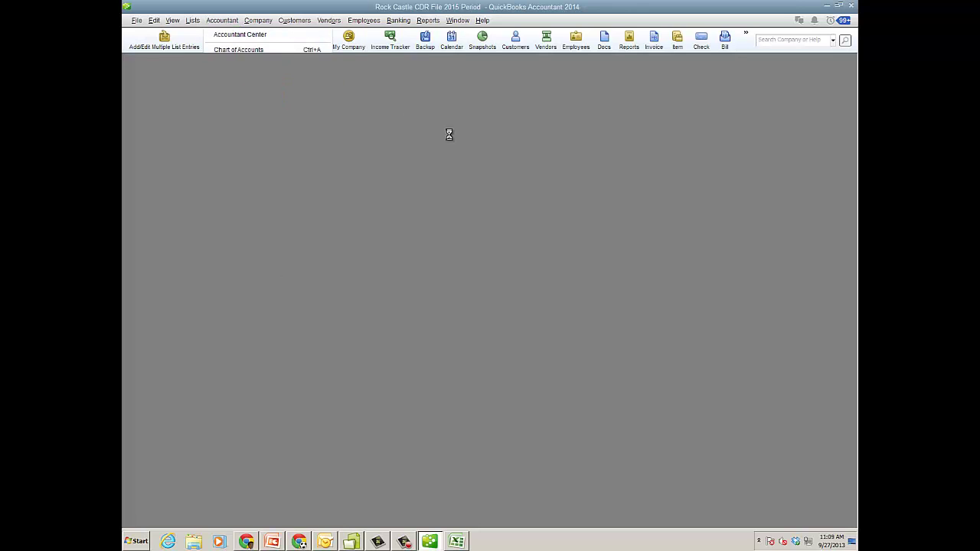
click(214, 92)
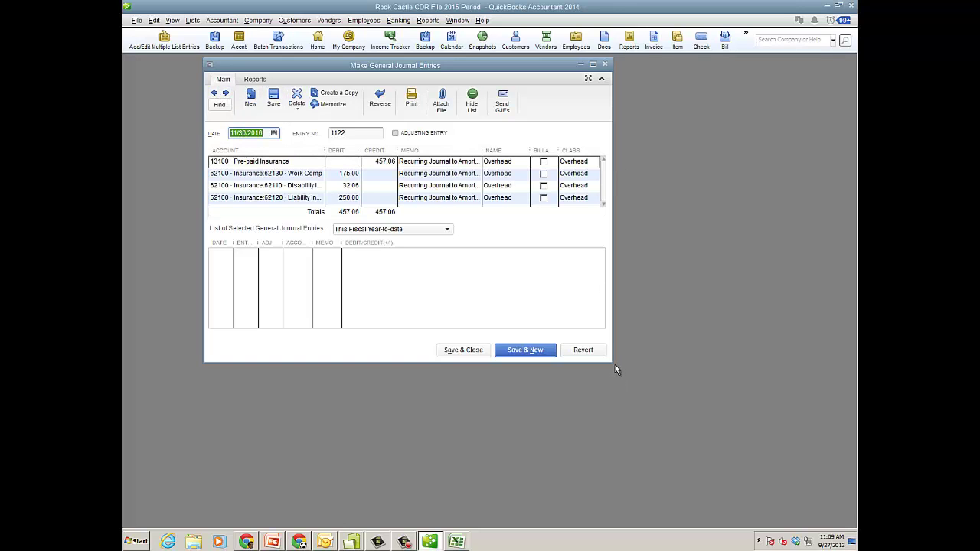
drag(613, 364, 751, 463)
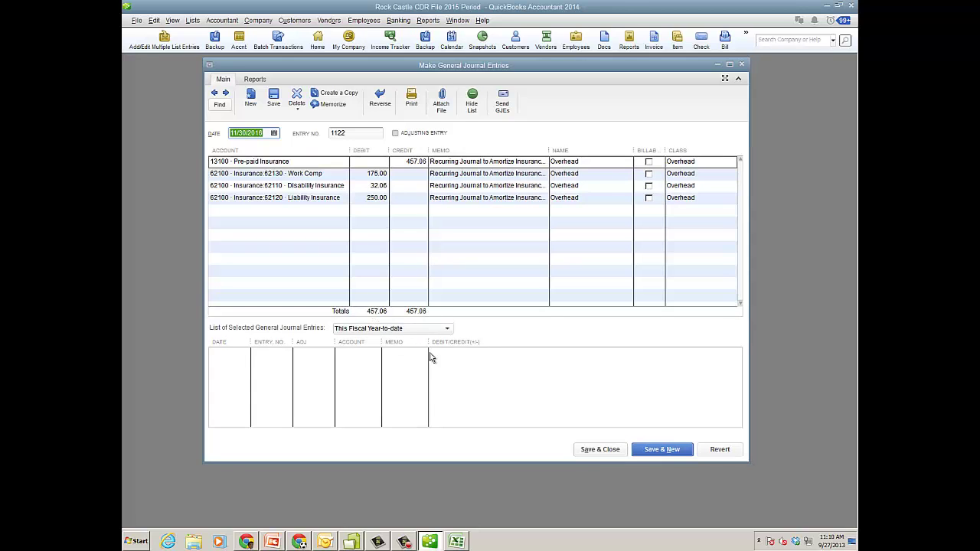
- Set the List of Selected General Journal Entries to show All
click(447, 328)
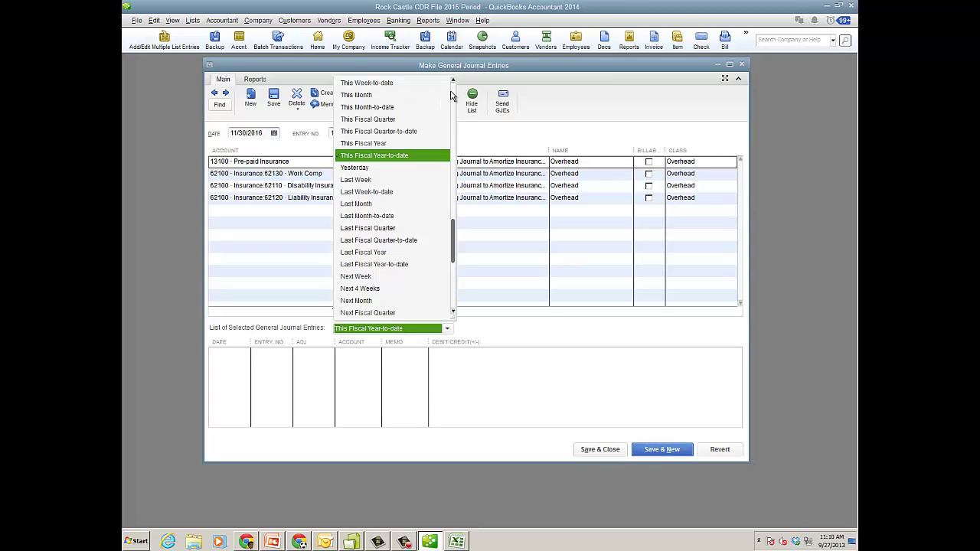
scroll(451, 96, up, 1)
click(383, 85)
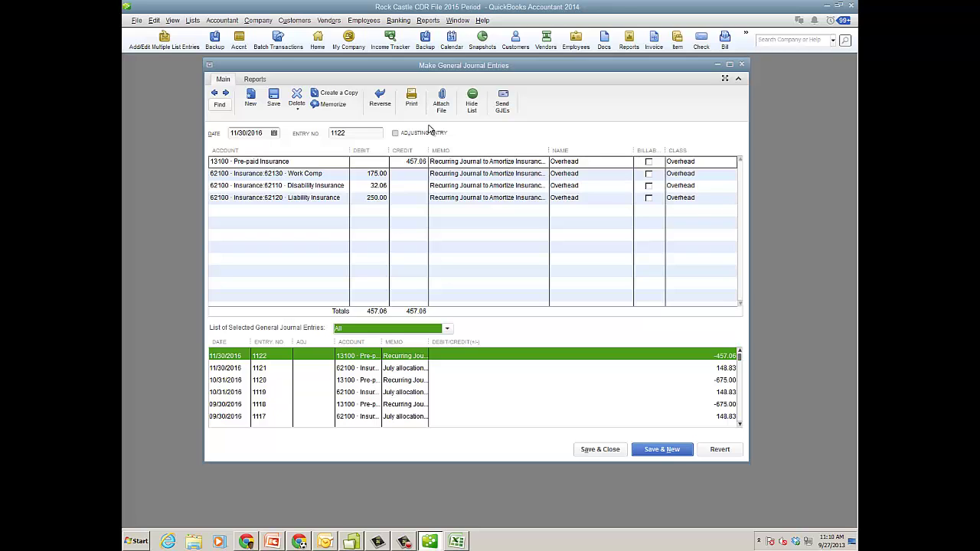
- Mark journal entry 1122 as an adjusting entry and close the window without recording the change
click(395, 133)
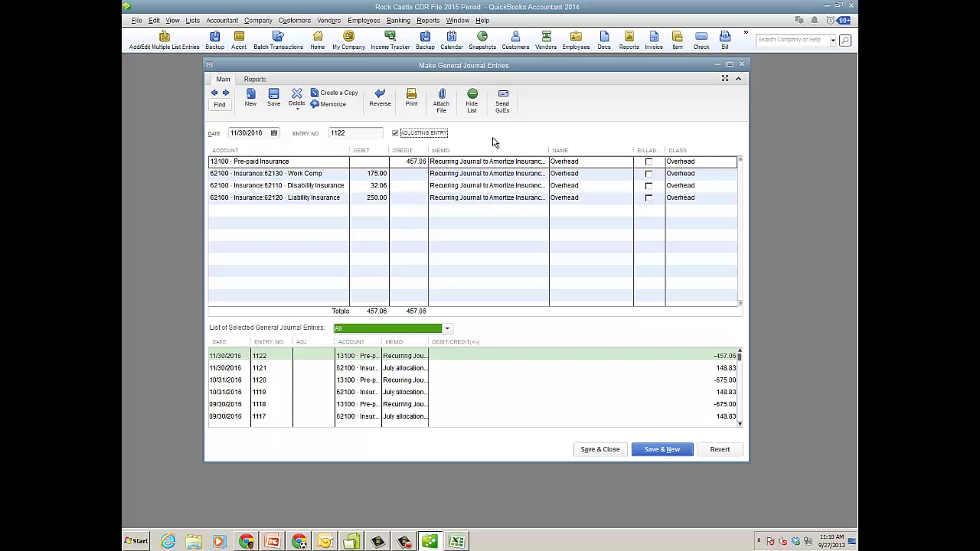
click(741, 64)
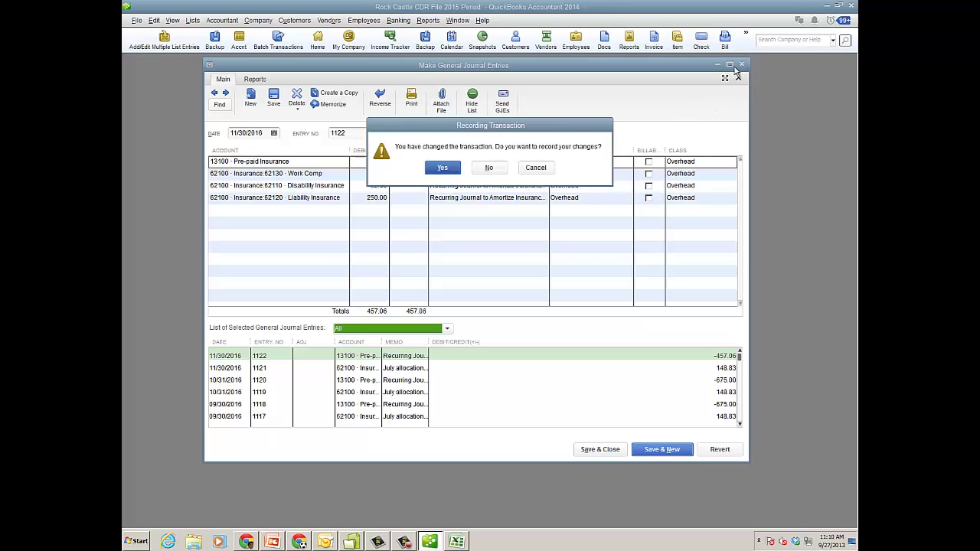
click(489, 168)
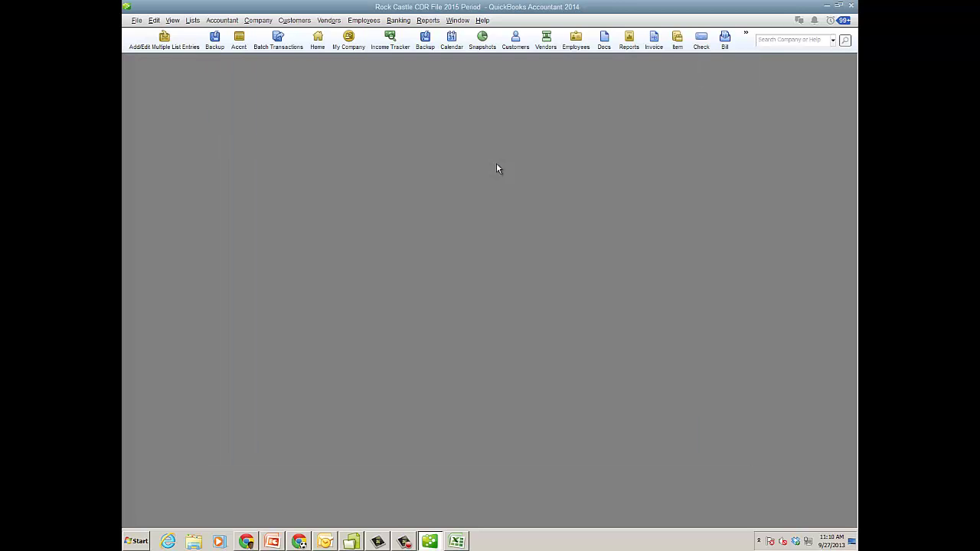
click(428, 20)
mouse_move(492, 197)
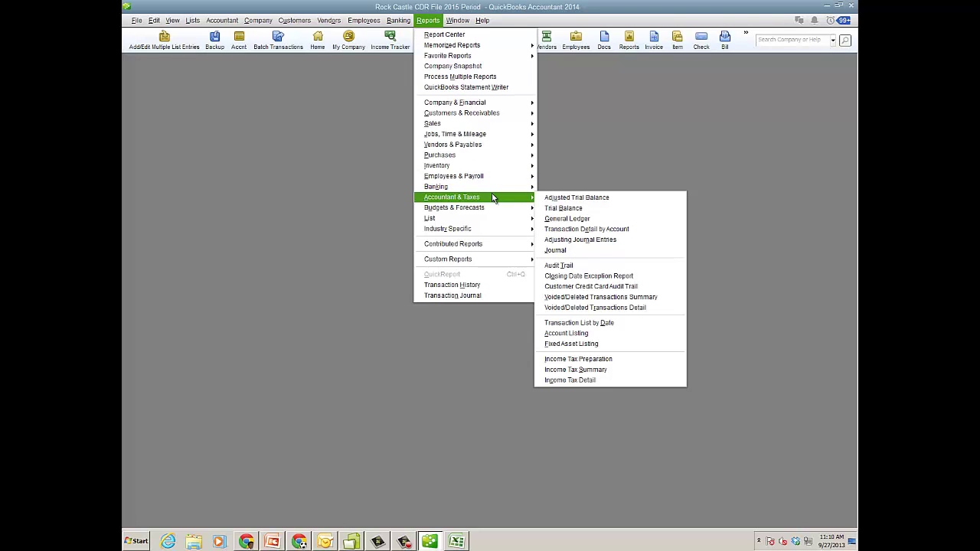
click(337, 173)
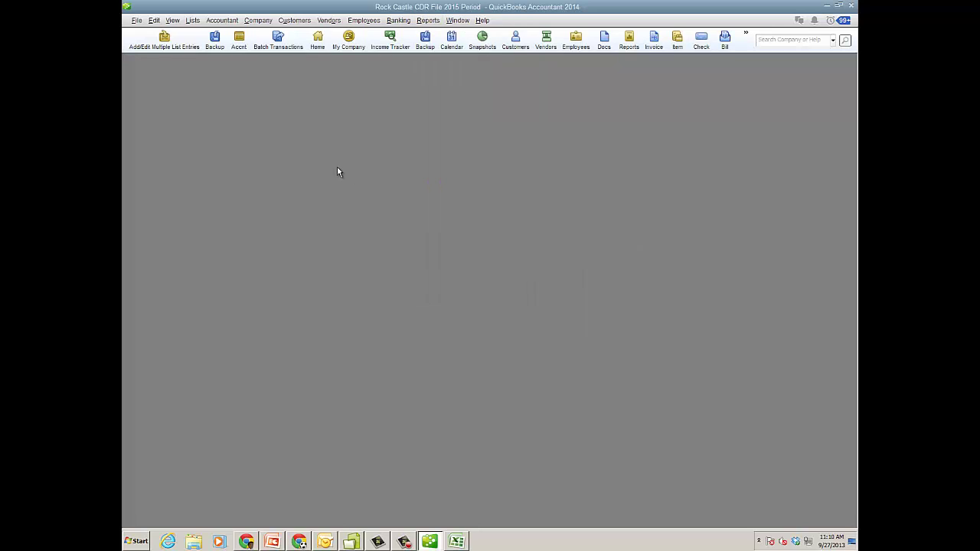
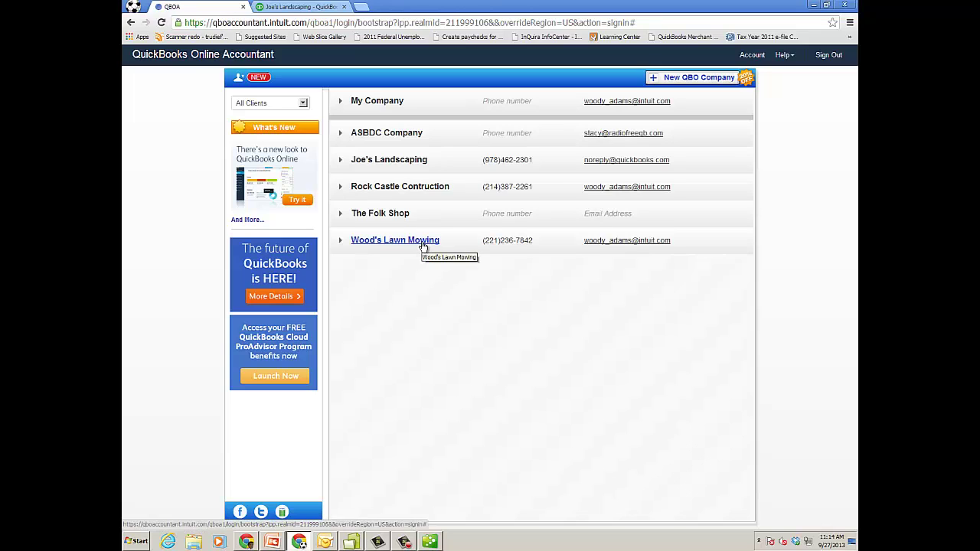
- In QuickBooks Online Accountant, open the New QBO Company form and view the QuickBooks Online Product choices
click(419, 163)
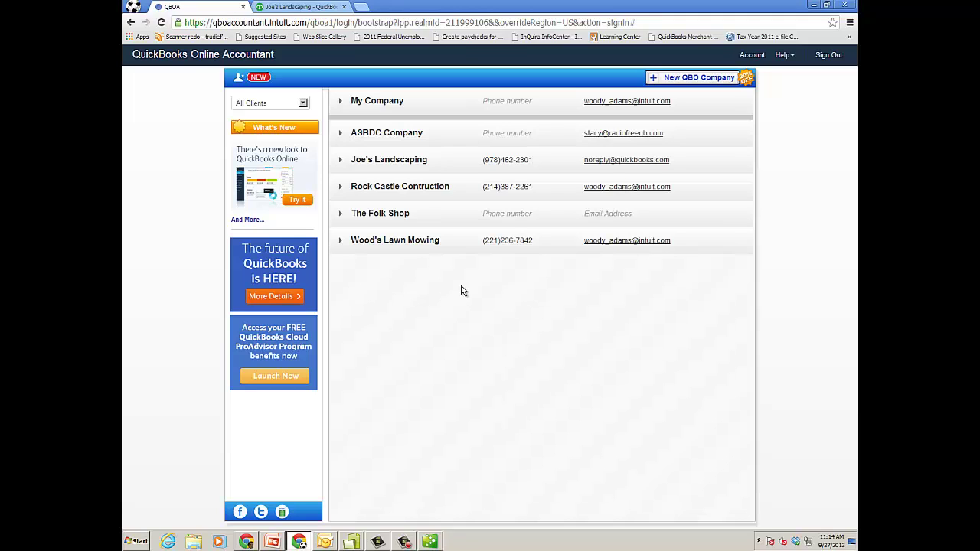
click(703, 80)
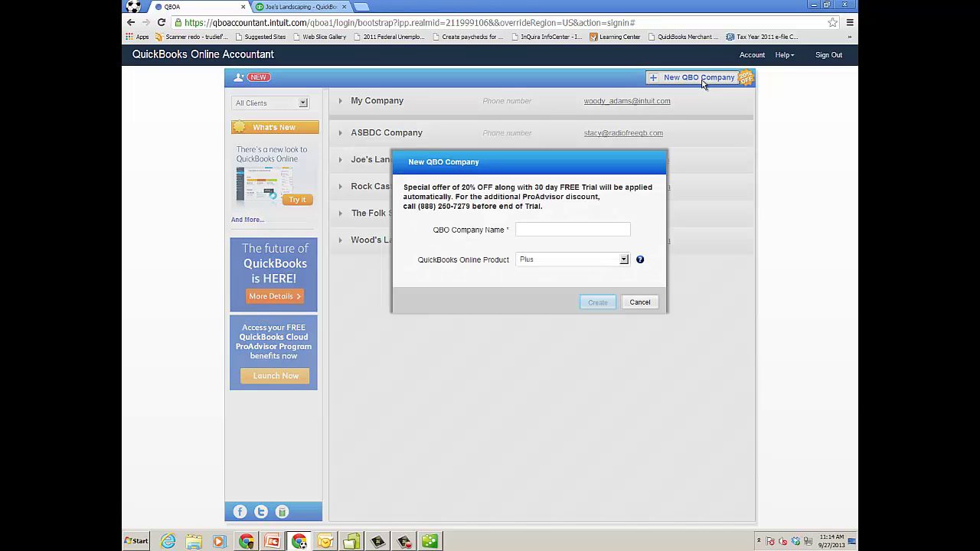
click(597, 228)
click(624, 260)
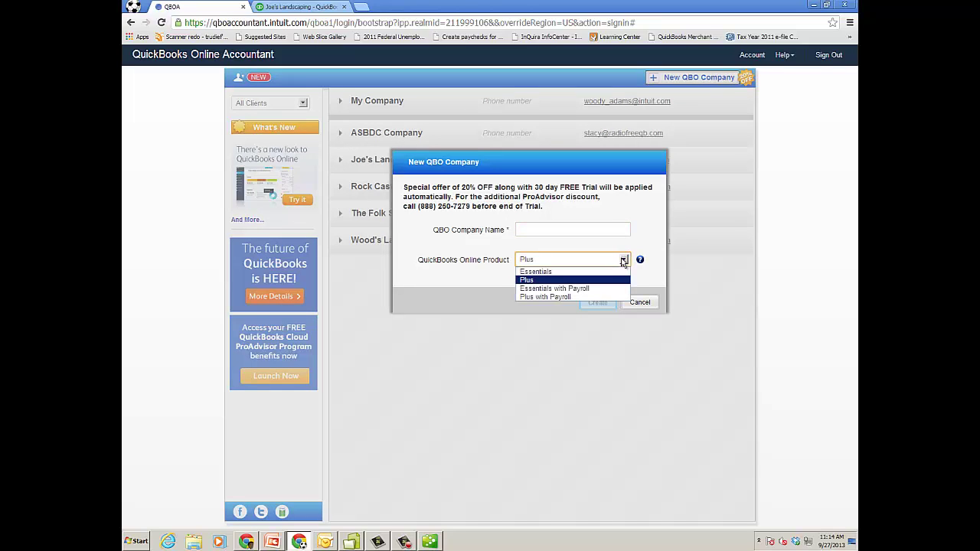
click(645, 216)
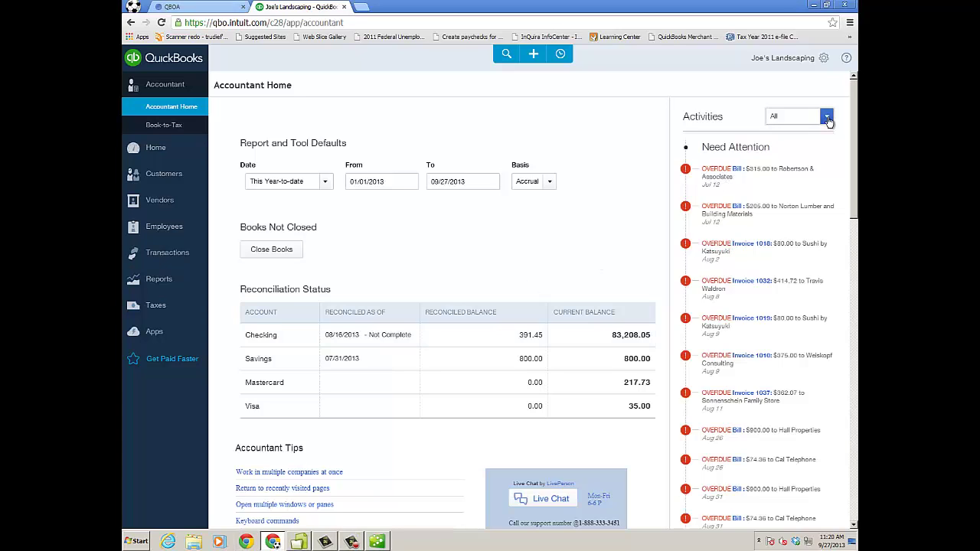
- Filter the Activities list on Accountant Home by Expenses, and switch the filter to Invoices
click(827, 117)
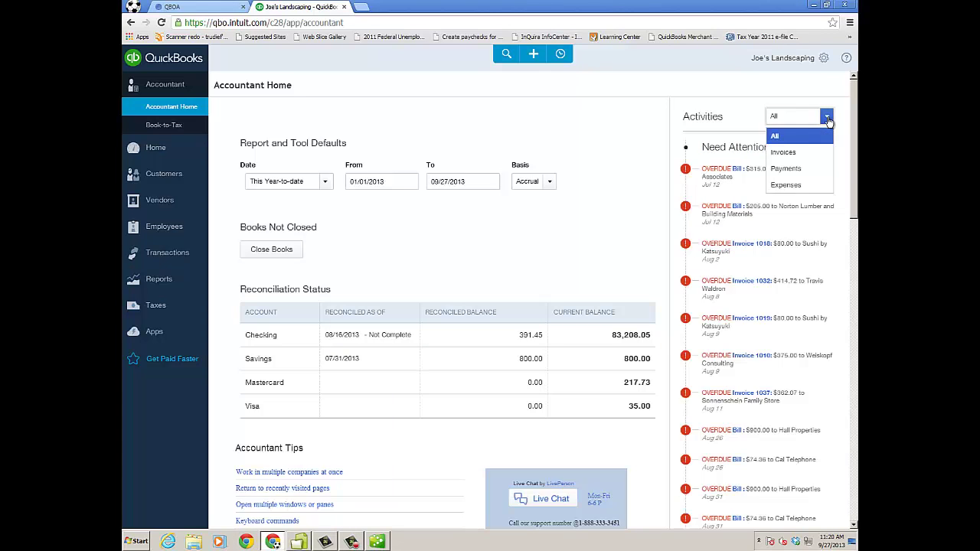
click(791, 186)
click(827, 116)
click(797, 153)
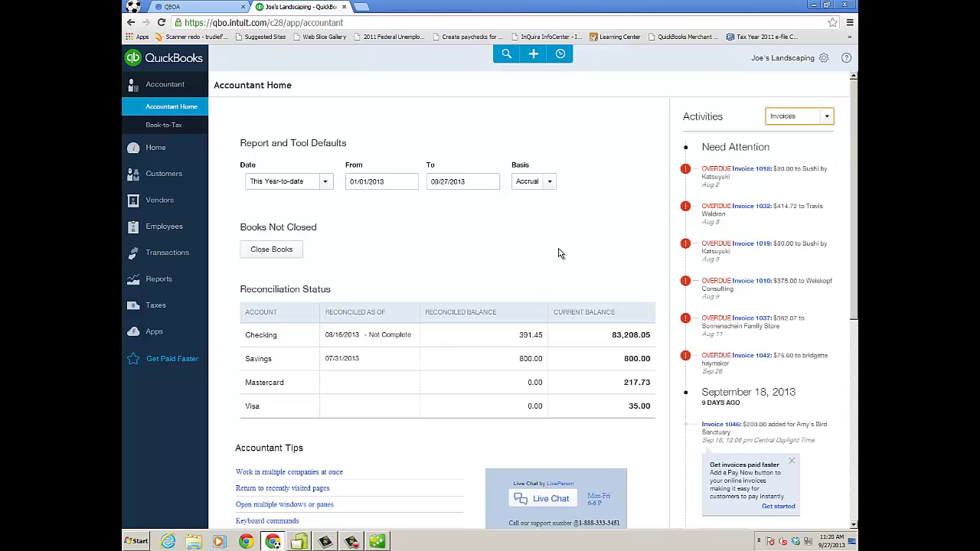
- Open a new window for Joe's Landscaping and bring up the Checking account's reconciliation history there
click(825, 61)
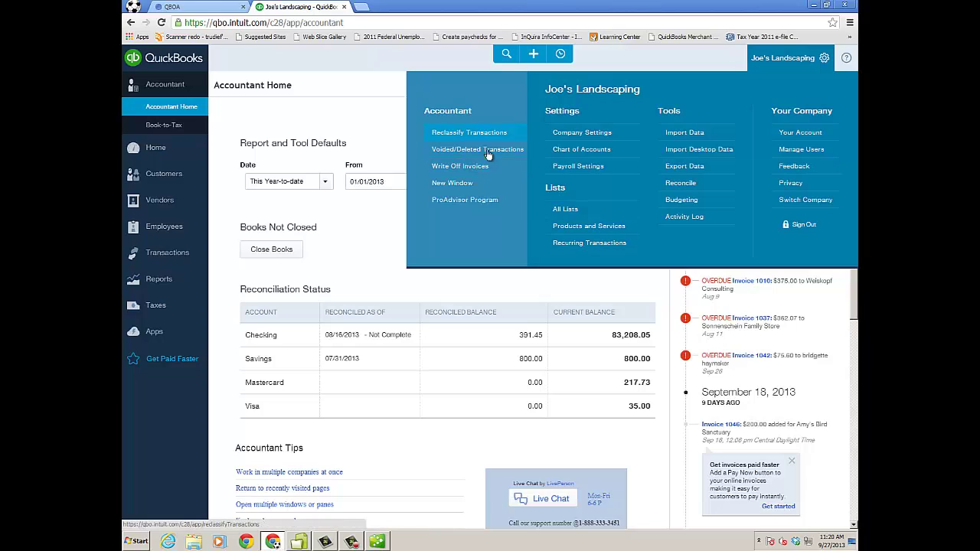
click(467, 184)
right_click(322, 9)
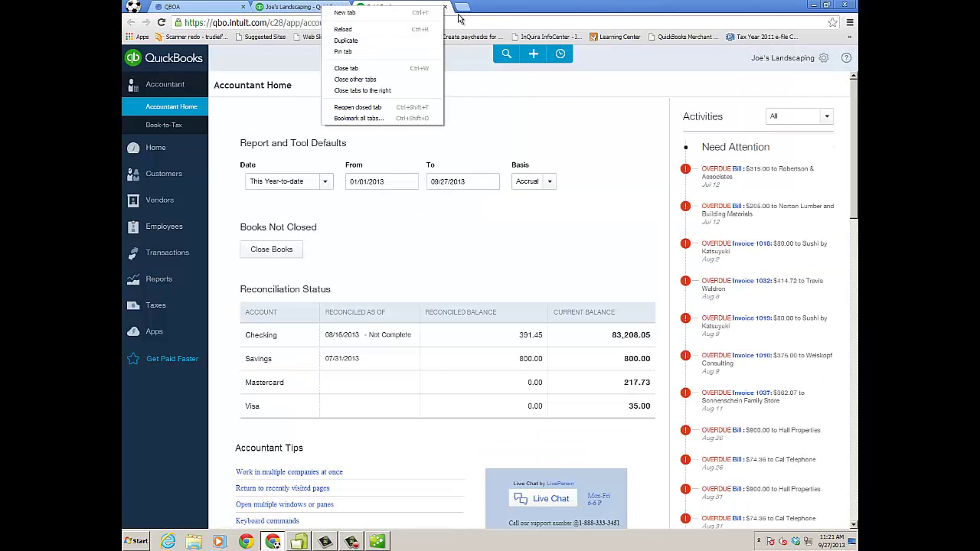
click(415, 14)
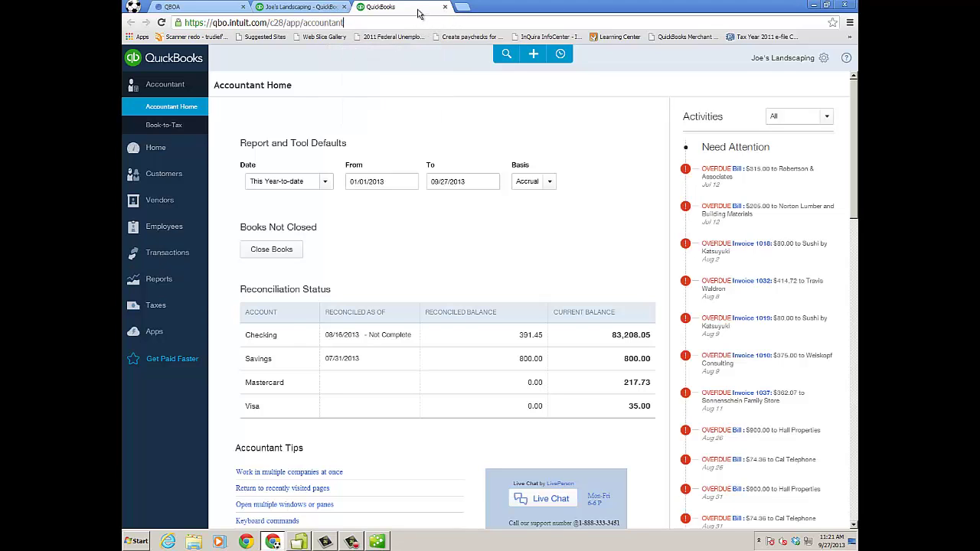
click(415, 334)
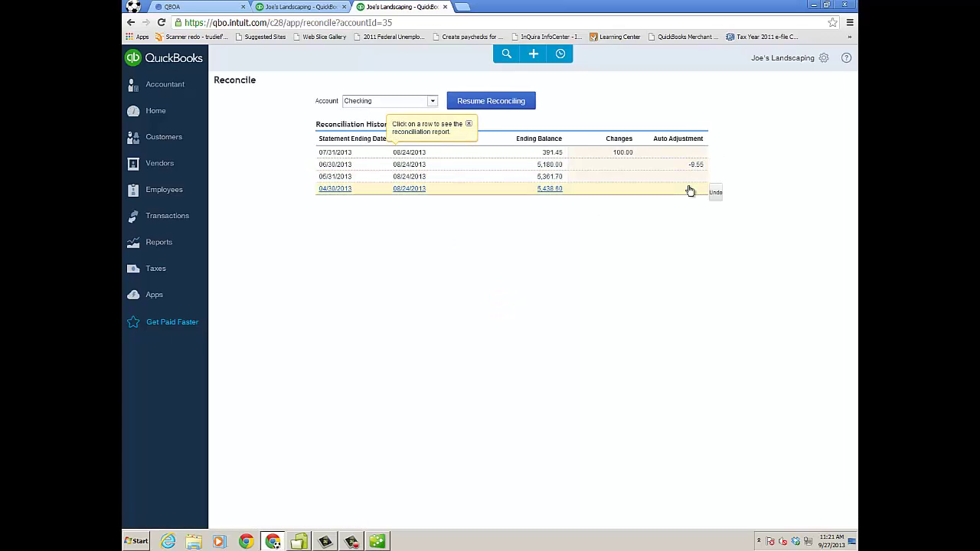
- In the original Joe's Landscaping window, open the Checking account's bank register
click(327, 10)
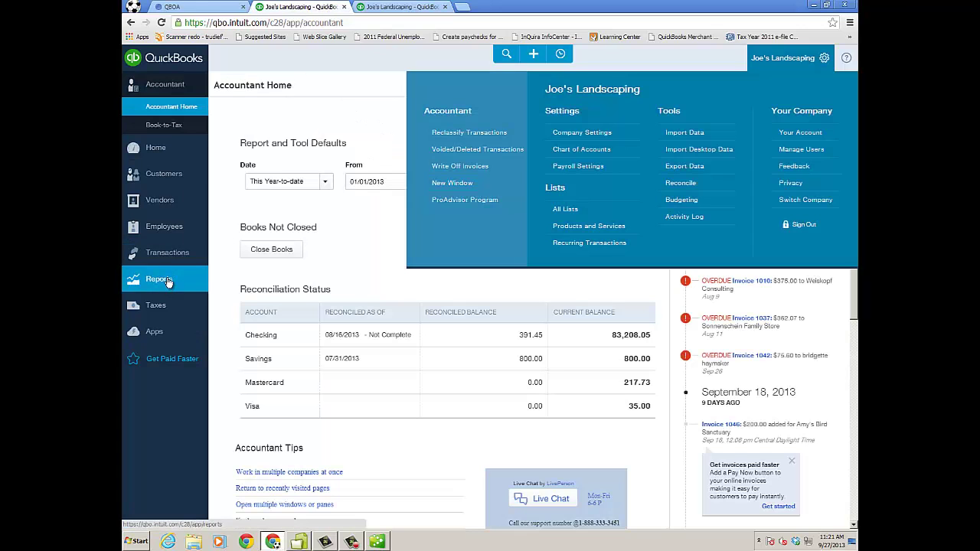
click(173, 260)
click(164, 331)
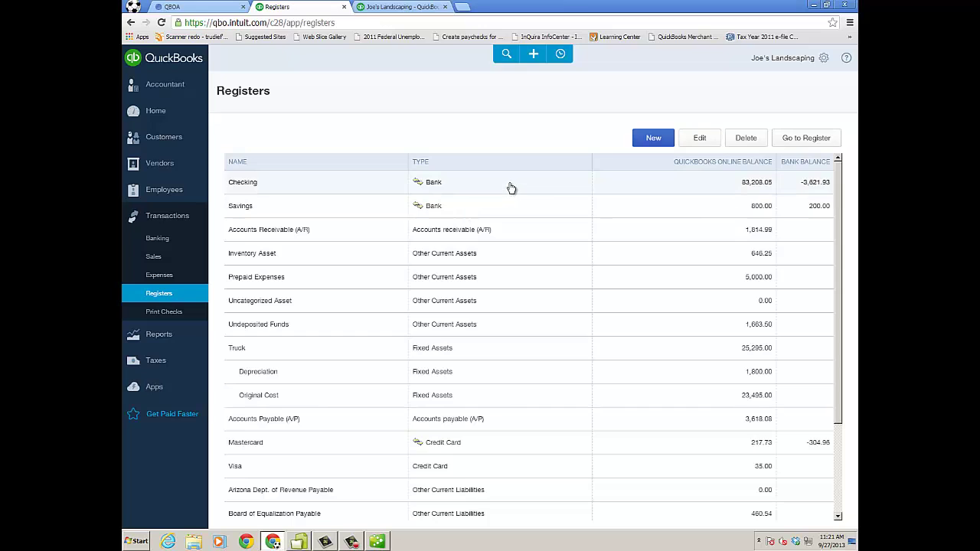
click(797, 144)
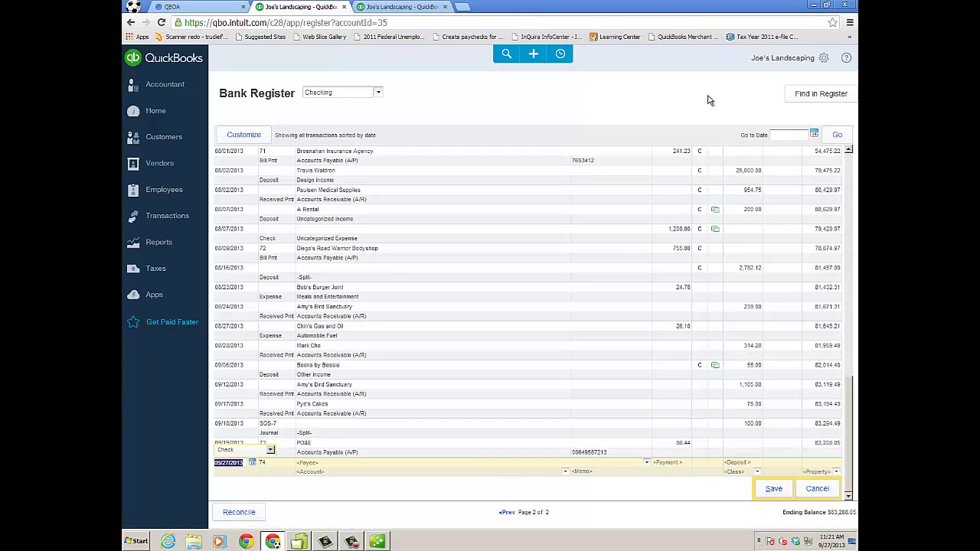
- Compare the Reconcile page with the Checking register and close the register's window
click(416, 8)
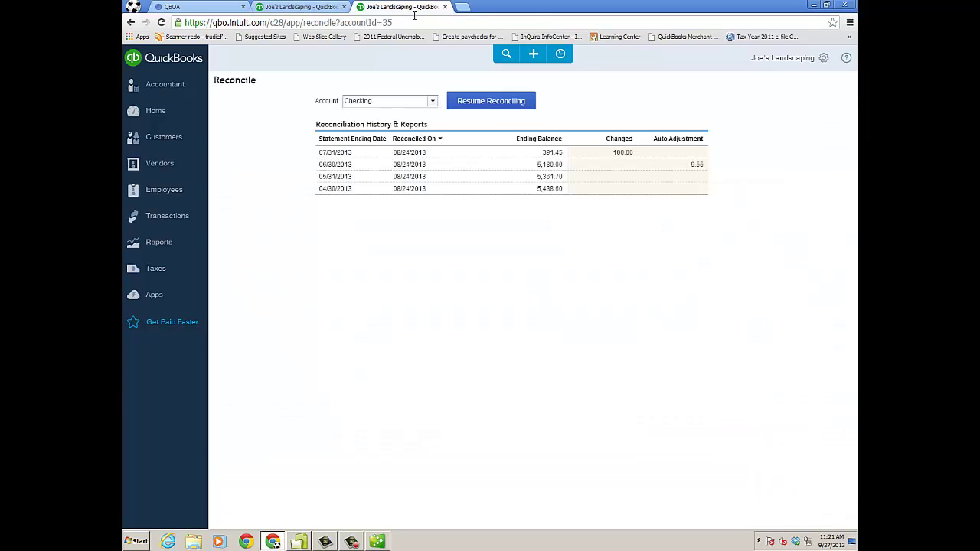
drag(417, 8, 397, 19)
click(330, 9)
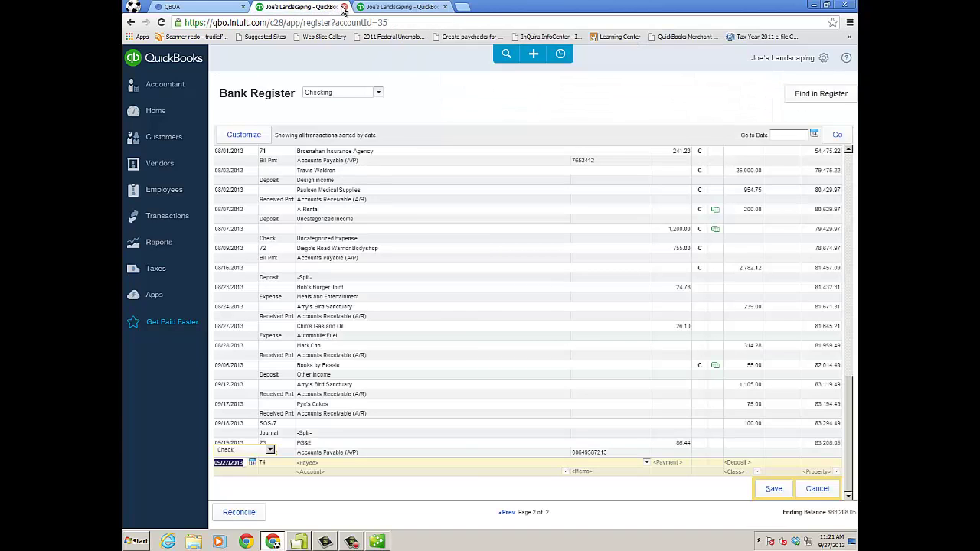
click(343, 7)
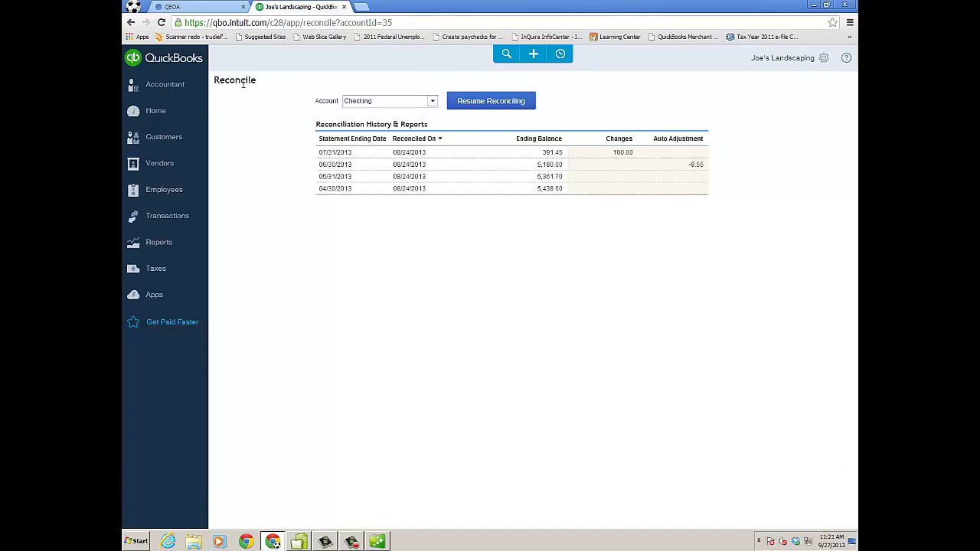
- Return to Accountant Home and review the page, finishing on the company's Home page
click(175, 90)
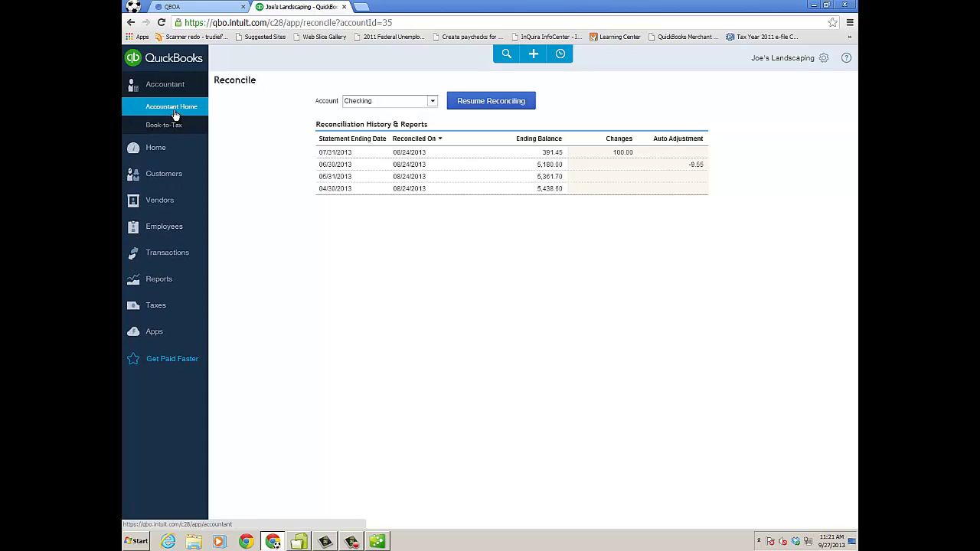
click(175, 114)
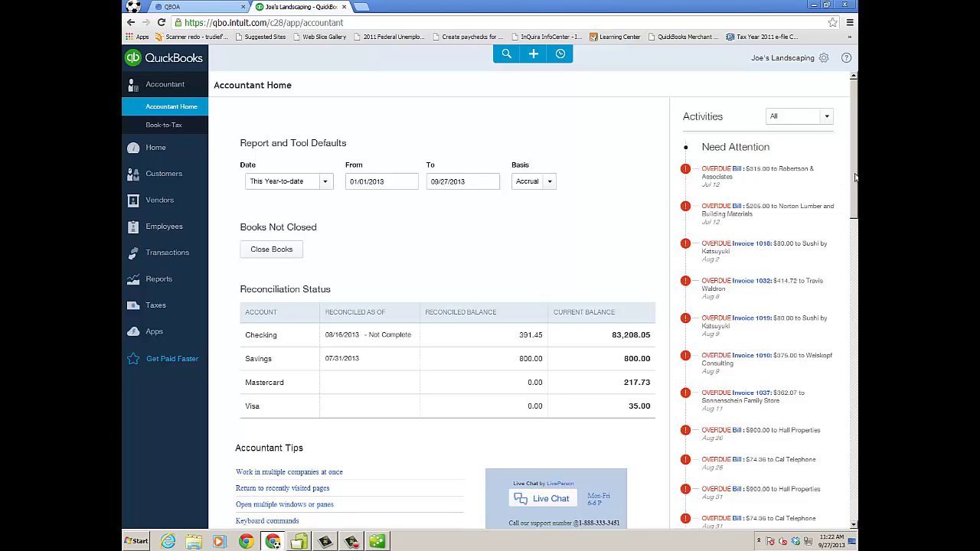
scroll(855, 177, down, 3)
scroll(856, 178, up, 3)
click(155, 147)
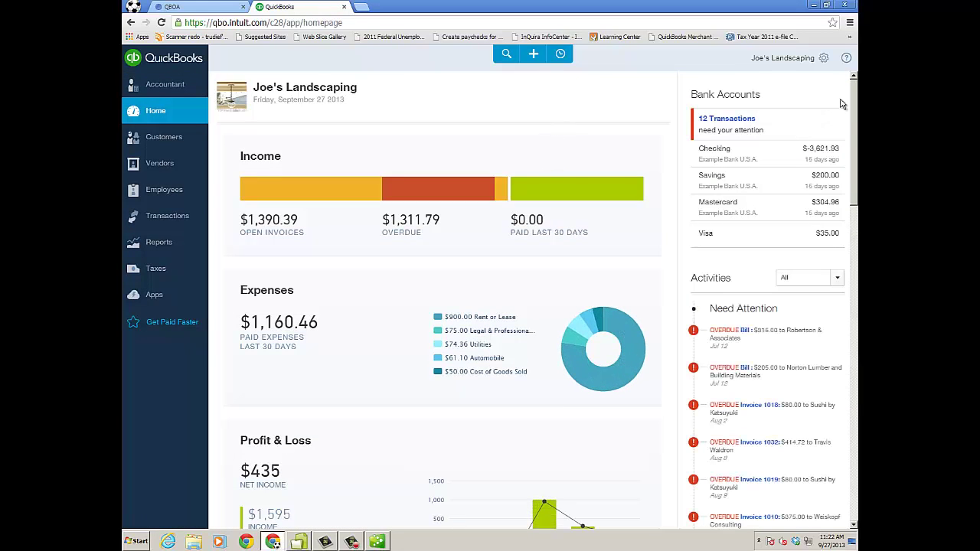
- View the company's settings and tools choices and the full list of transactions available under Create
click(825, 60)
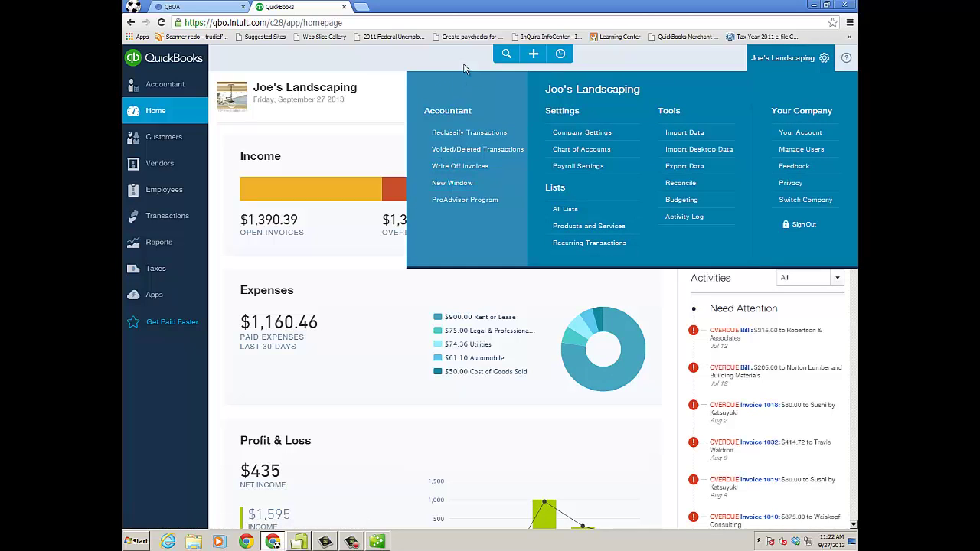
click(824, 60)
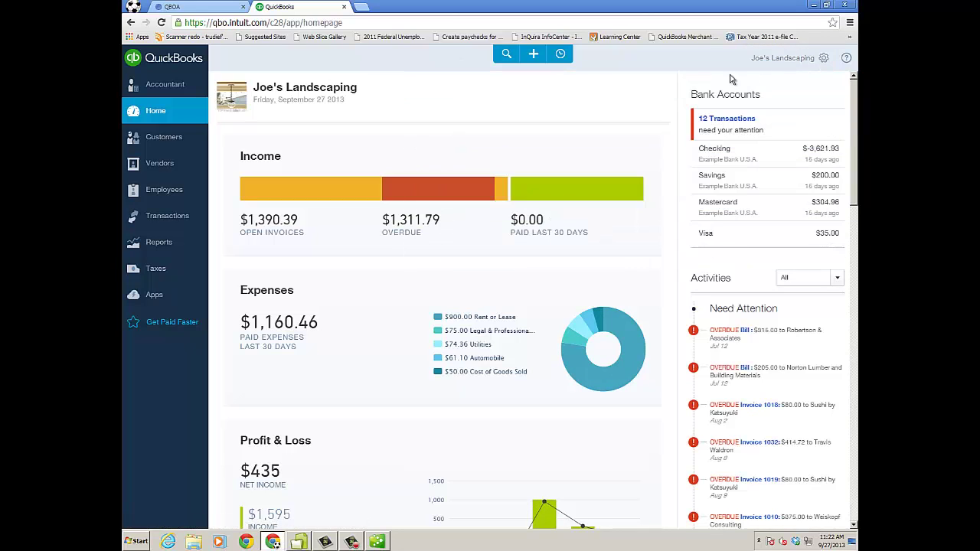
click(535, 57)
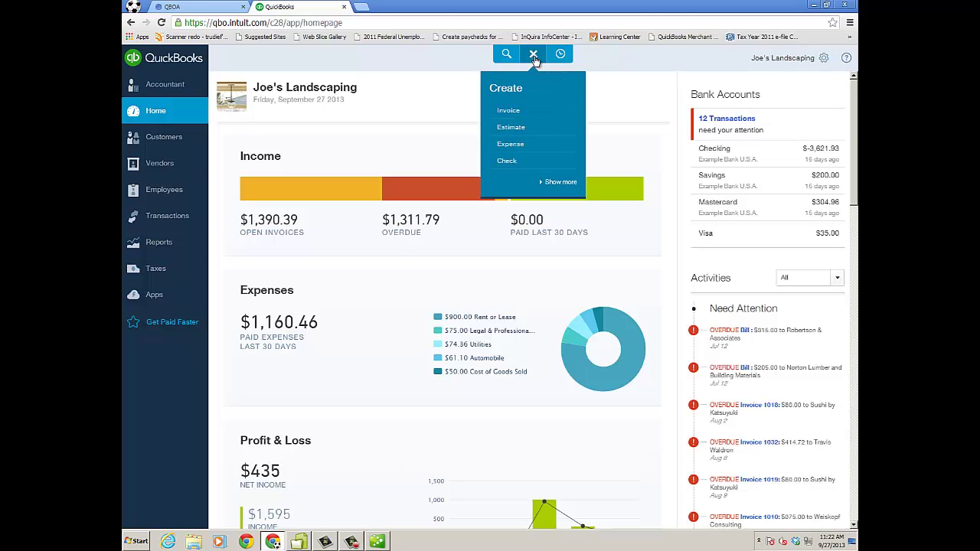
click(558, 182)
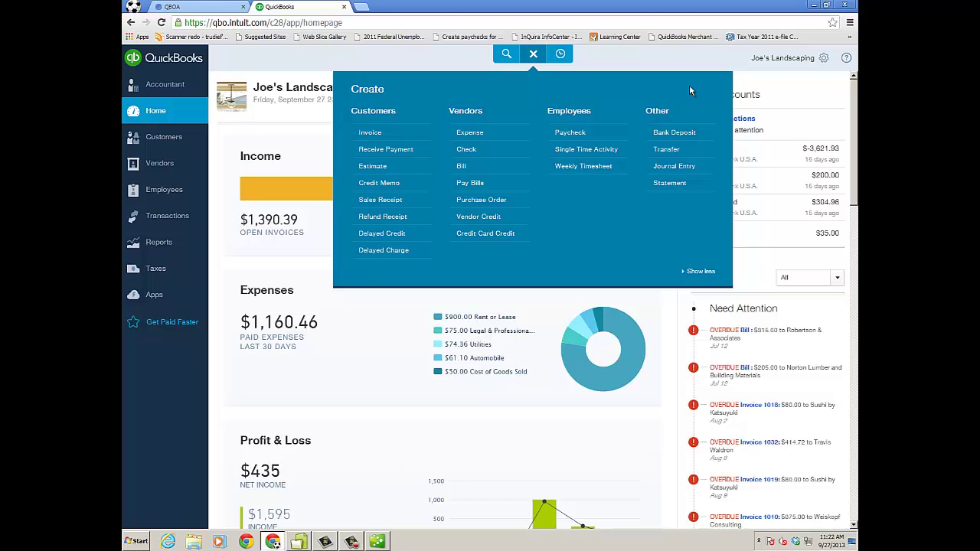
- Close Joe's Landscaping and open Tax Line Assignments for the client Wood's Lawn Mowing
click(345, 6)
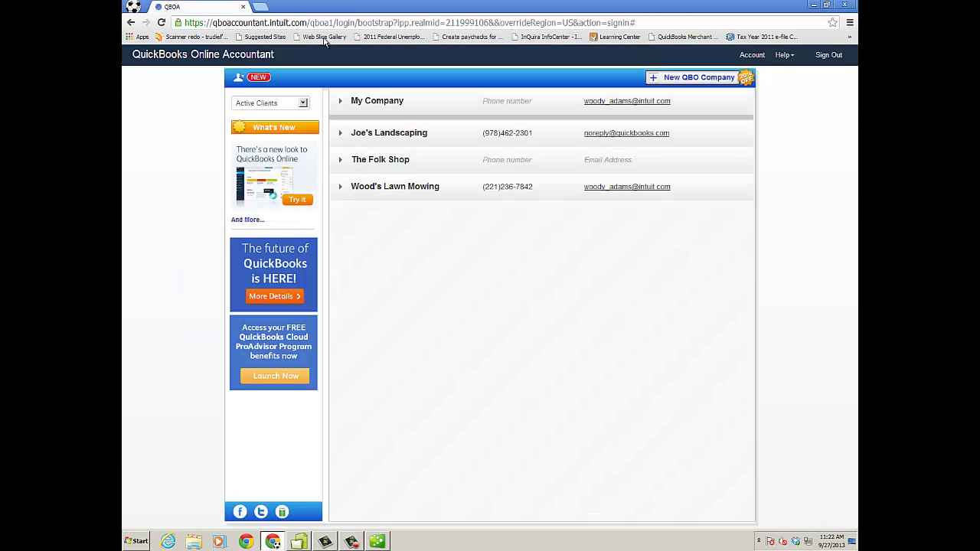
click(395, 188)
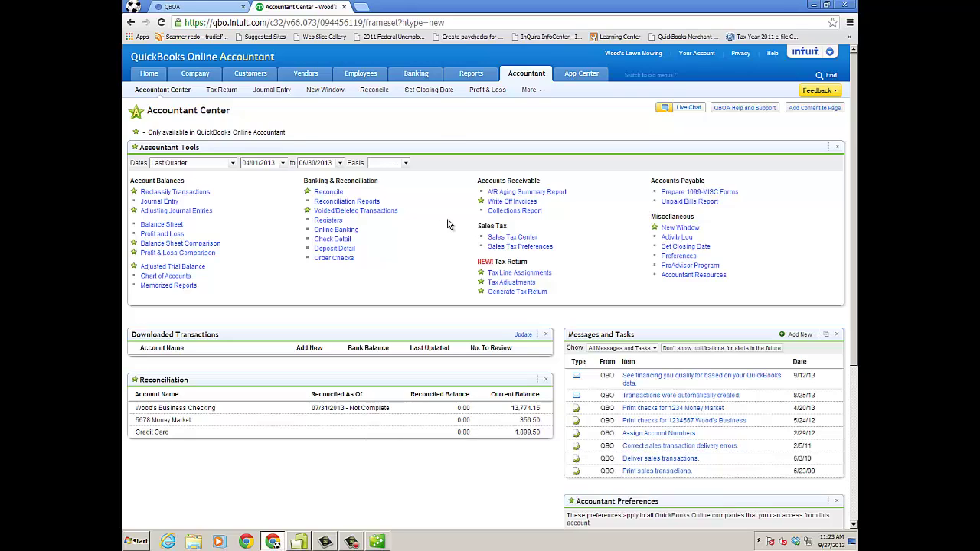
click(519, 277)
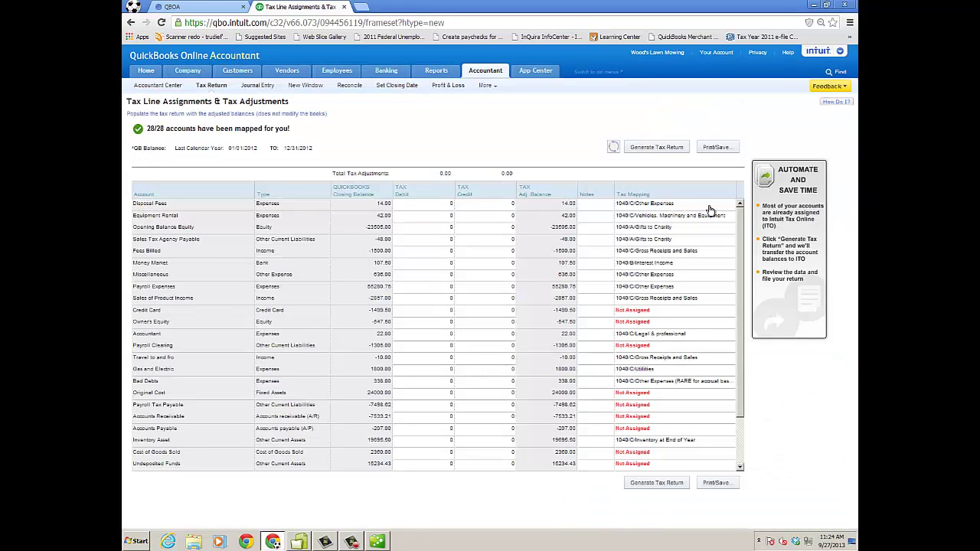
- View the tax mapping choices for the Credit Card account without assigning one
click(696, 313)
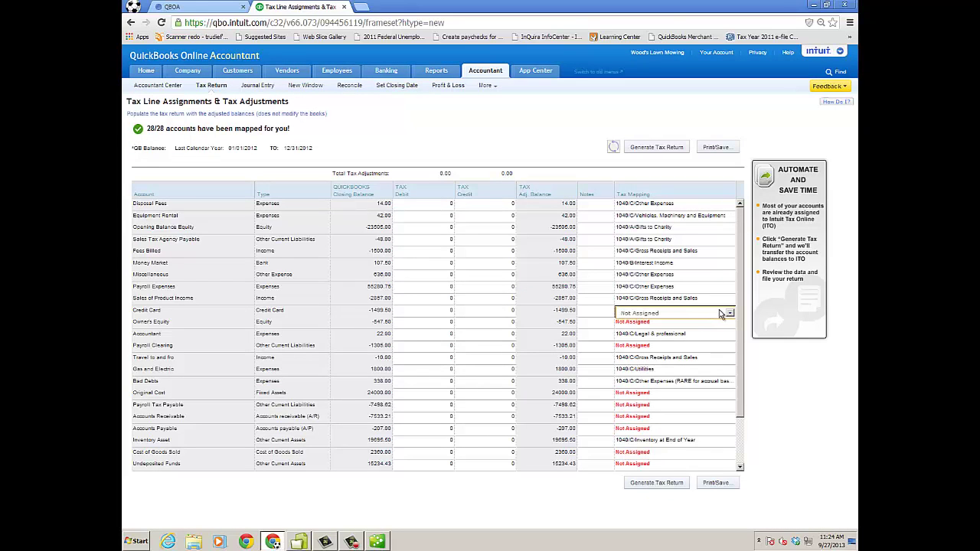
click(731, 314)
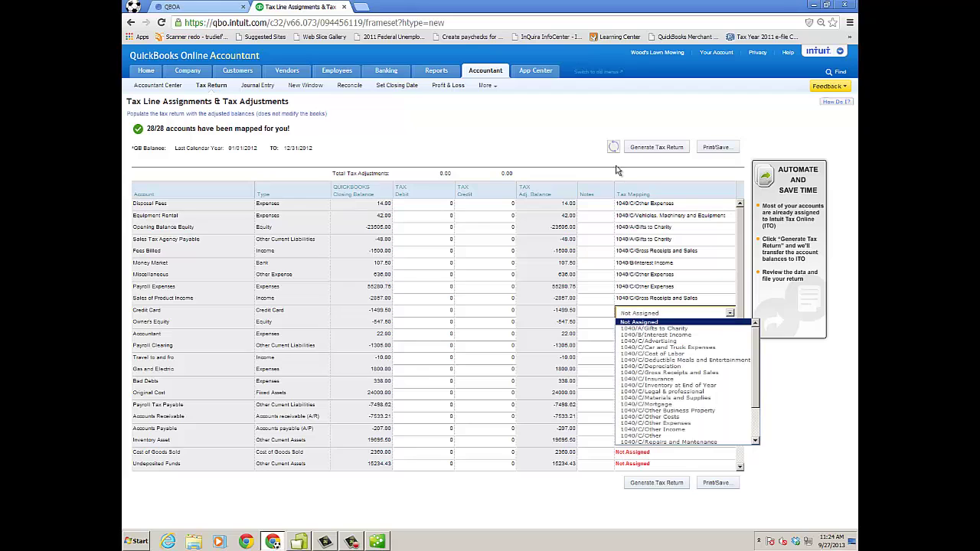
click(564, 139)
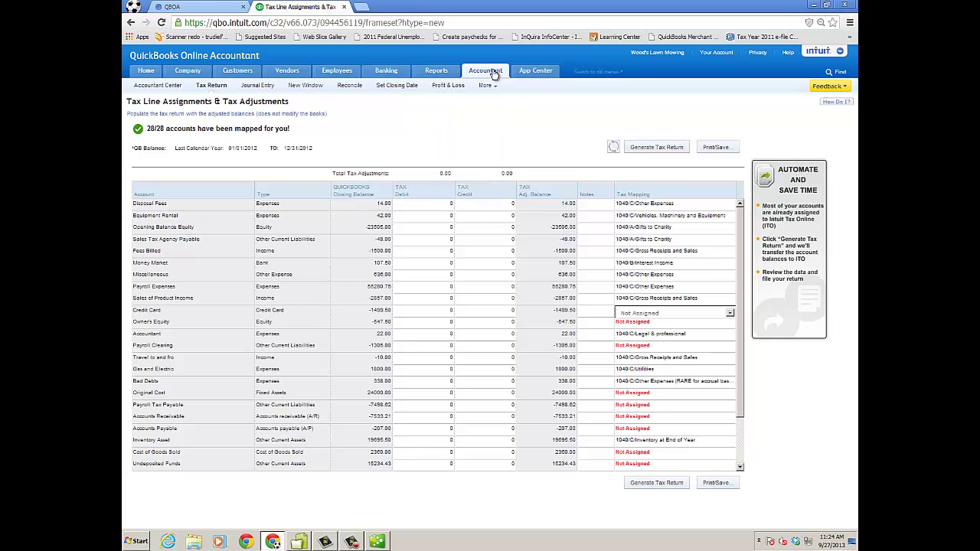
- Return to the Accountant Center and open the company's Manage Users page
mouse_move(493, 72)
click(482, 120)
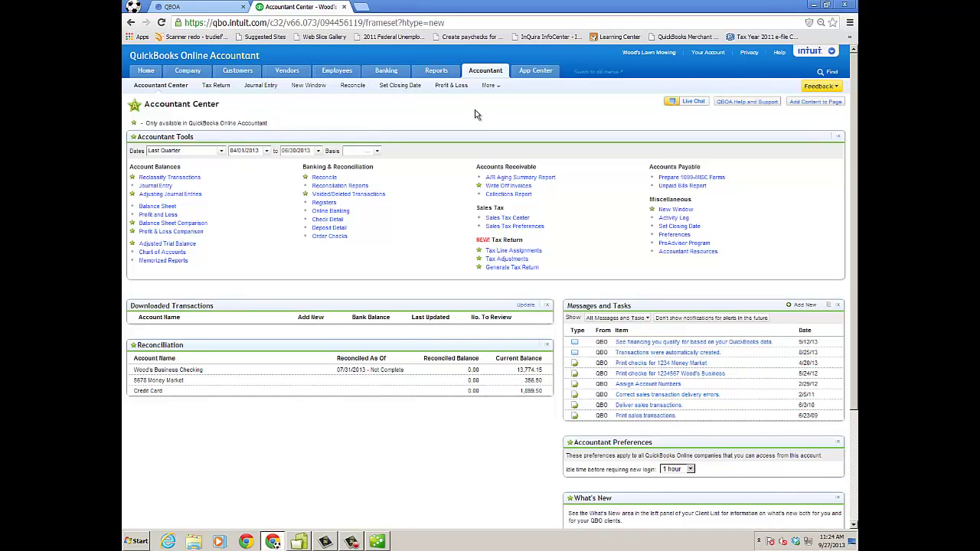
mouse_move(193, 73)
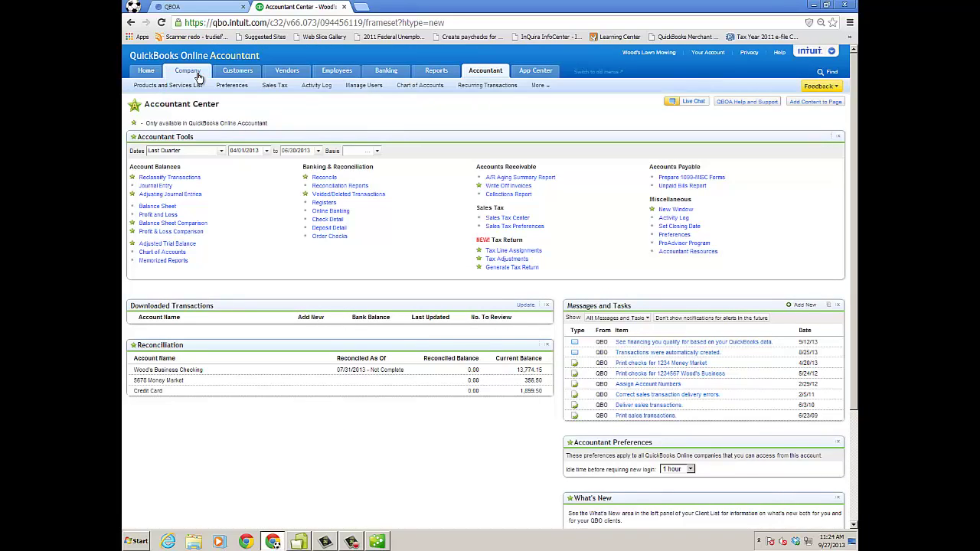
click(361, 85)
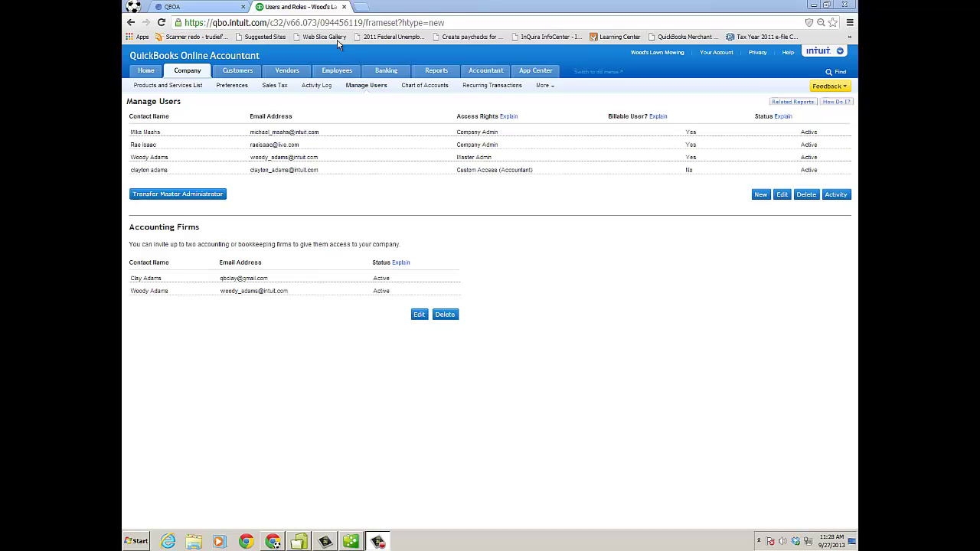
- Close Wood's Lawn Mowing, view the settings and tools choices in Joe's Landscaping, and return to the client list
click(344, 6)
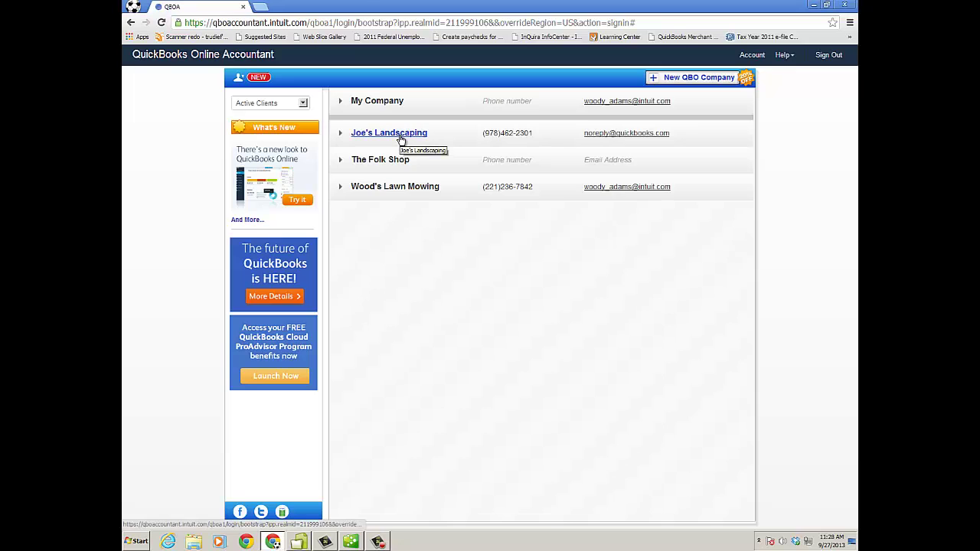
click(401, 139)
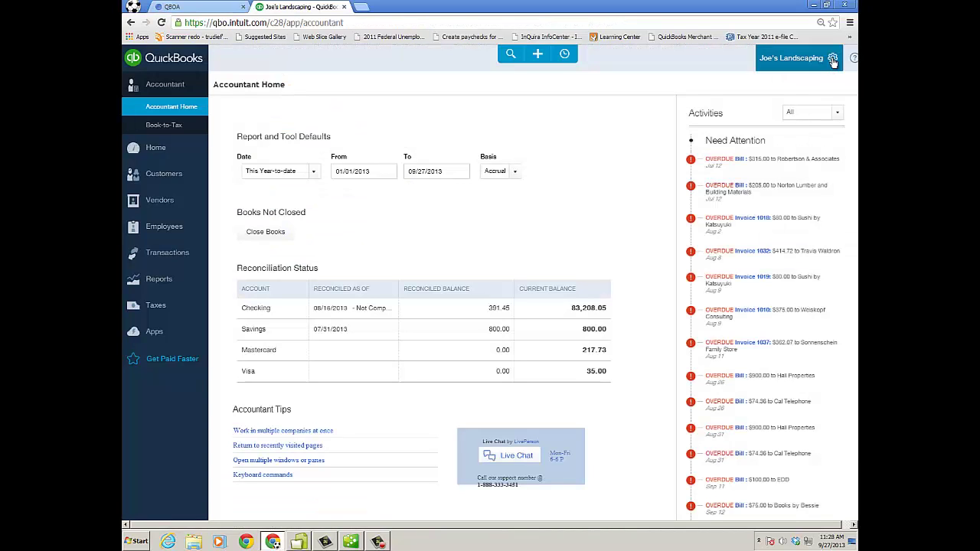
click(832, 60)
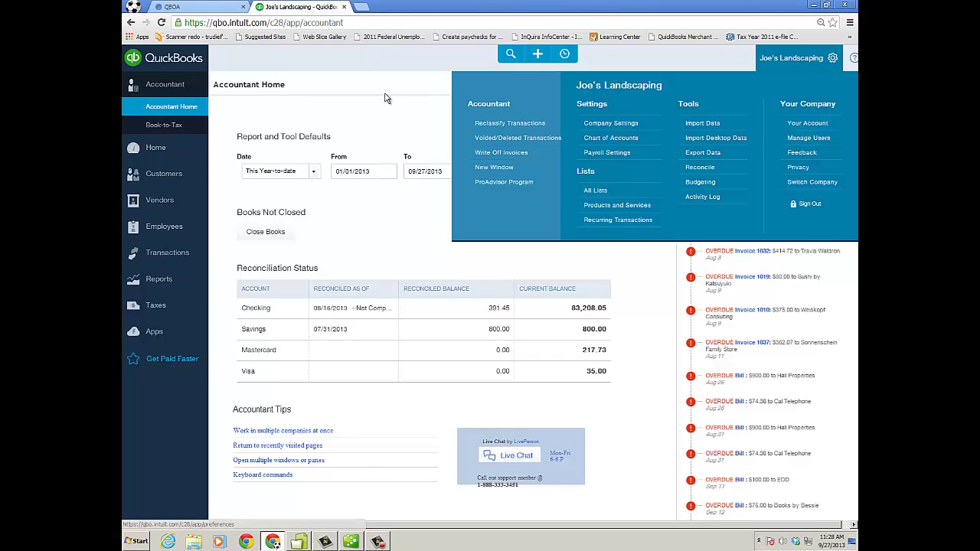
click(833, 58)
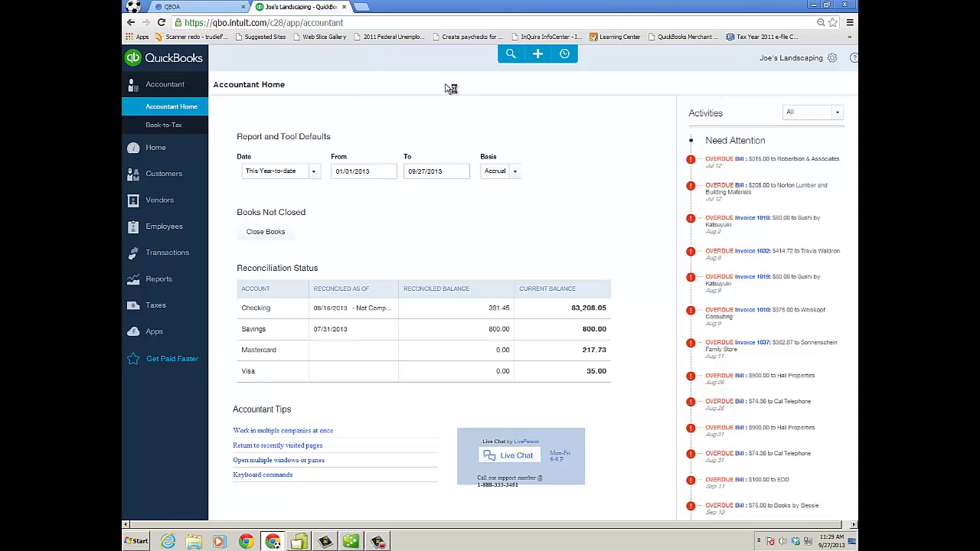
click(222, 9)
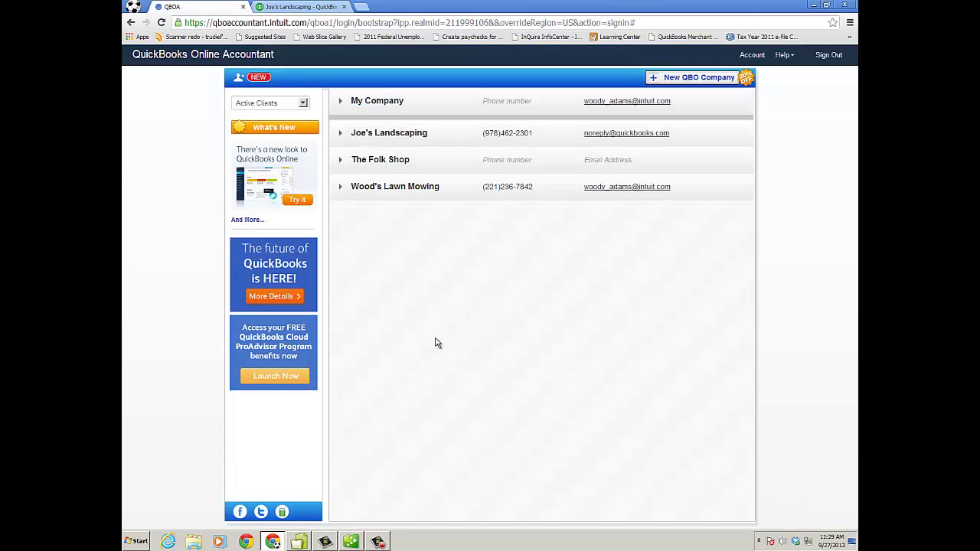